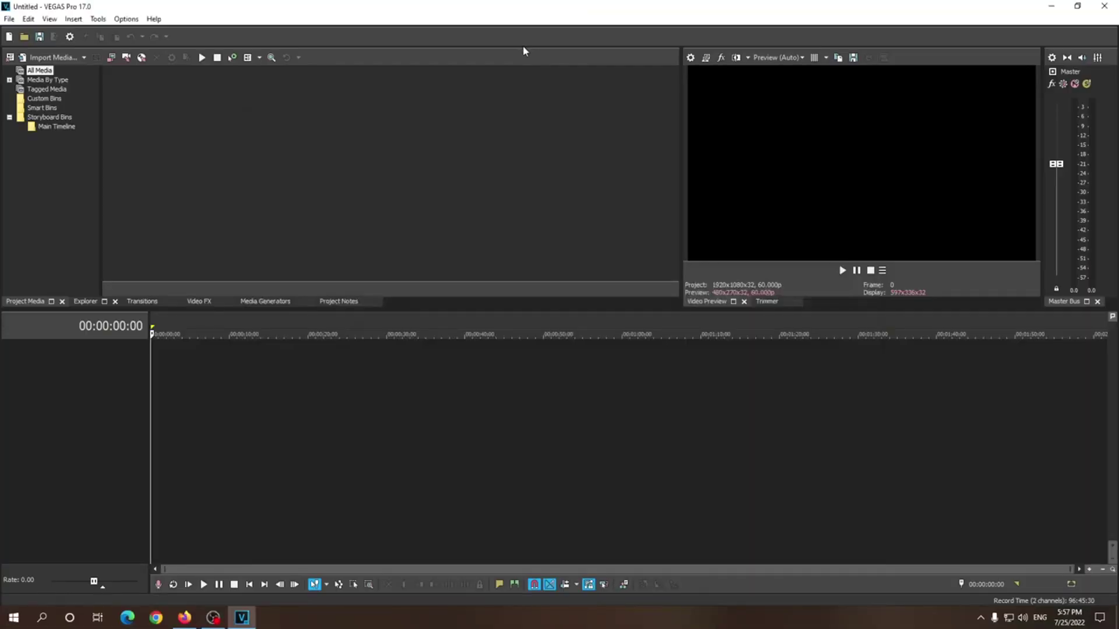
# Step: Import the "all mounts" video, place it on the timeline and match the project video settings to the media
pyautogui.click(80, 64)
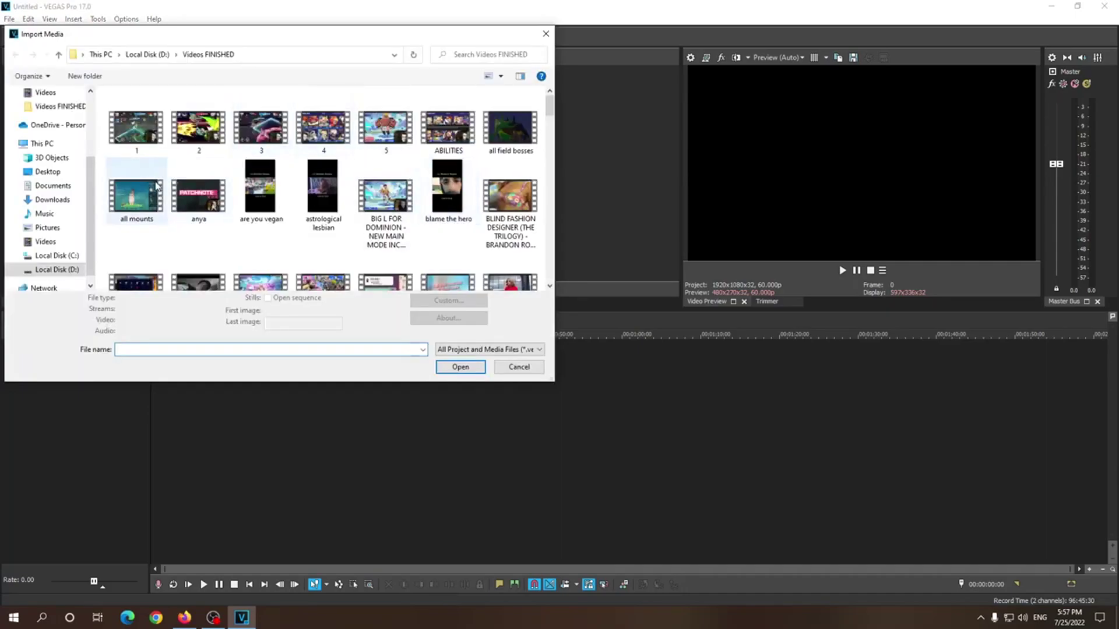
pyautogui.doubleClick(156, 184)
pyautogui.moveTo(155, 91); pyautogui.dragTo(250, 388)
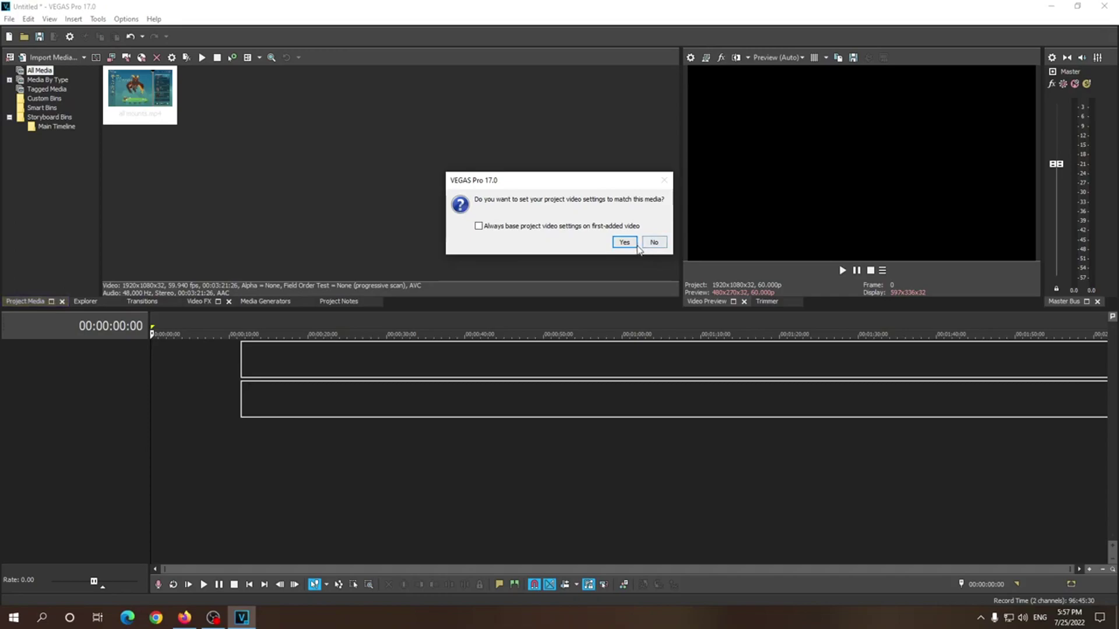
pyautogui.click(633, 243)
# Step: Play the clip from its start, split it at 00:00:16;22 and move the remaining part much later on the timeline
pyautogui.click(202, 418)
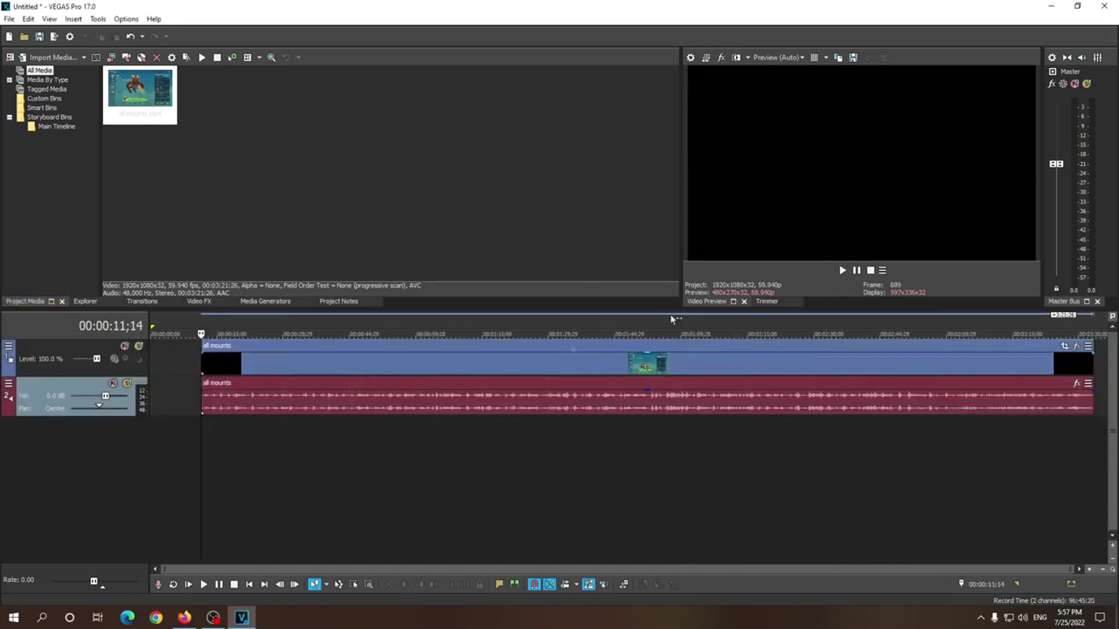
pyautogui.click(842, 272)
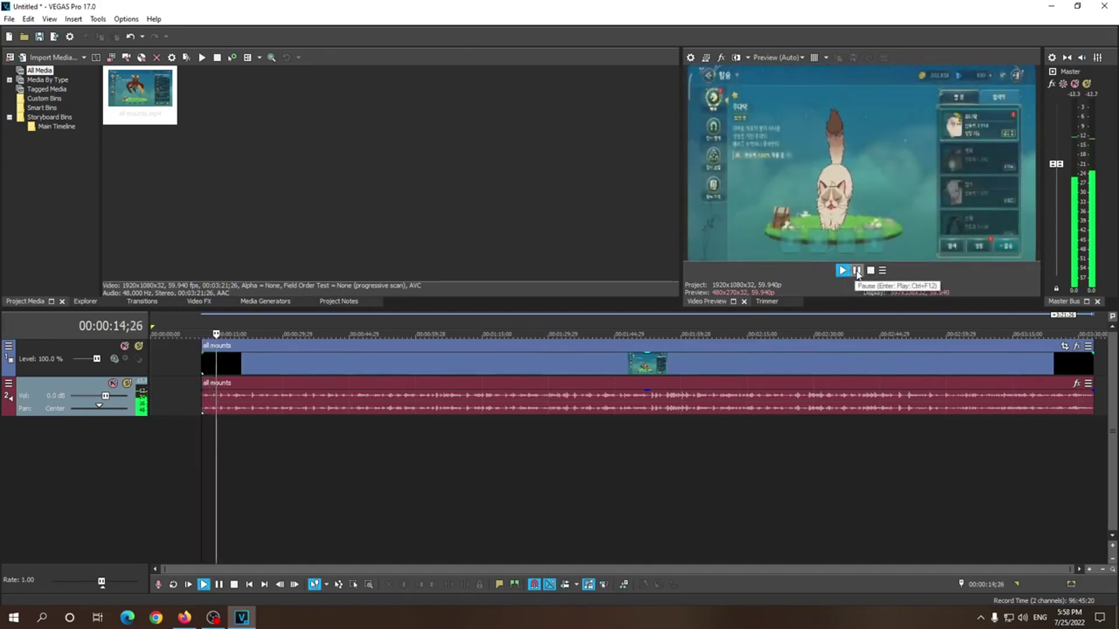
pyautogui.click(857, 272)
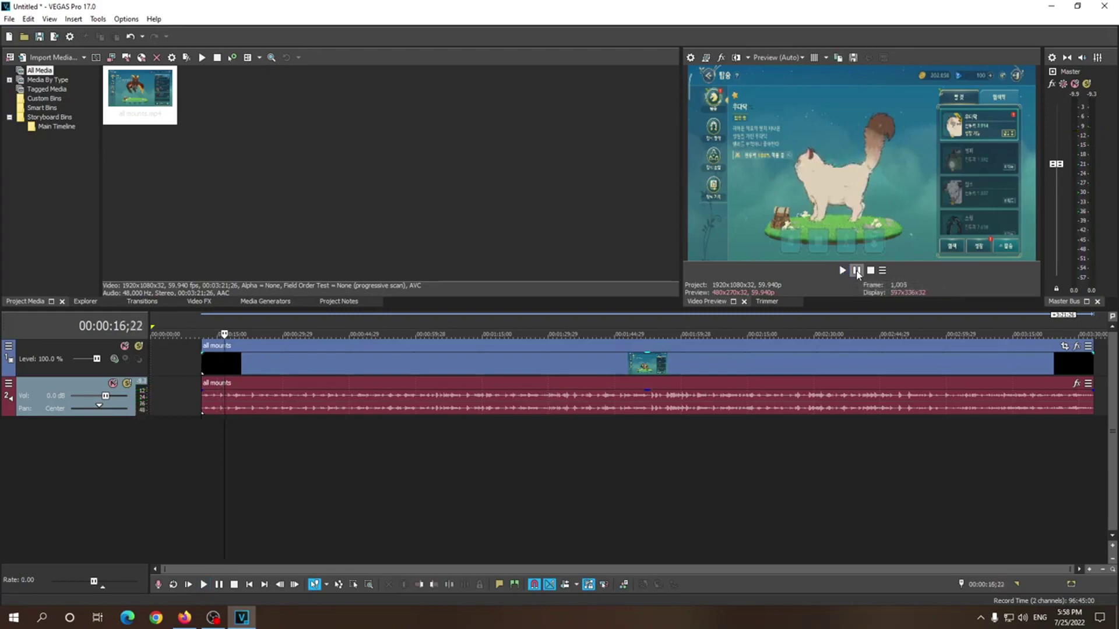
pyautogui.press('s')
pyautogui.moveTo(410, 362); pyautogui.dragTo(797, 367)
# Step: Time-compress the short first clip to roughly a third of its length and play it back from its start
pyautogui.click(203, 444)
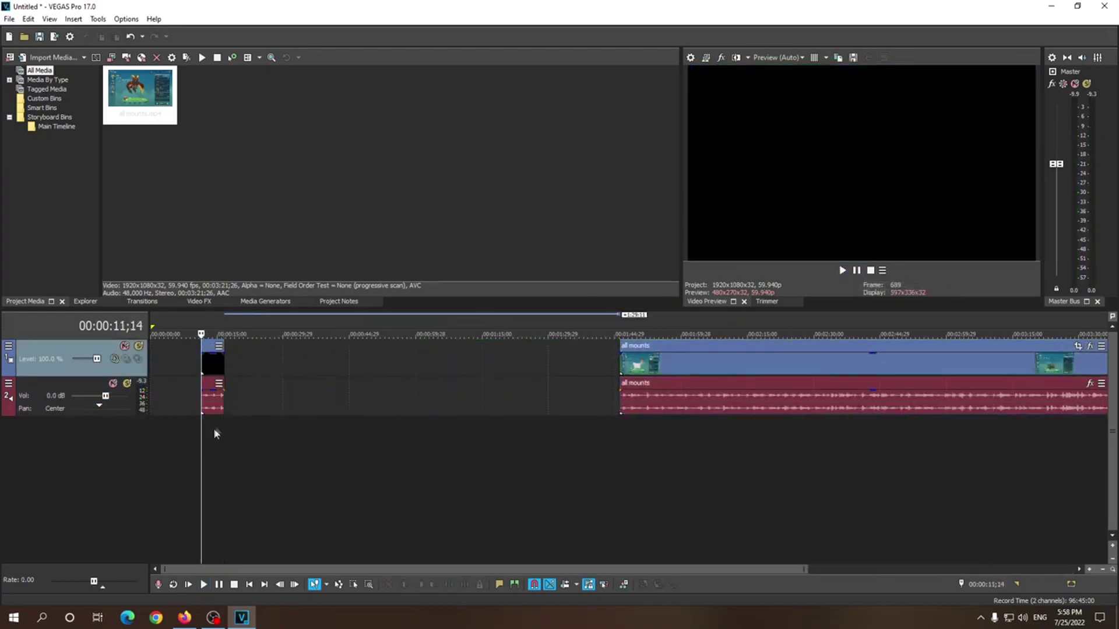
pyautogui.click(213, 428)
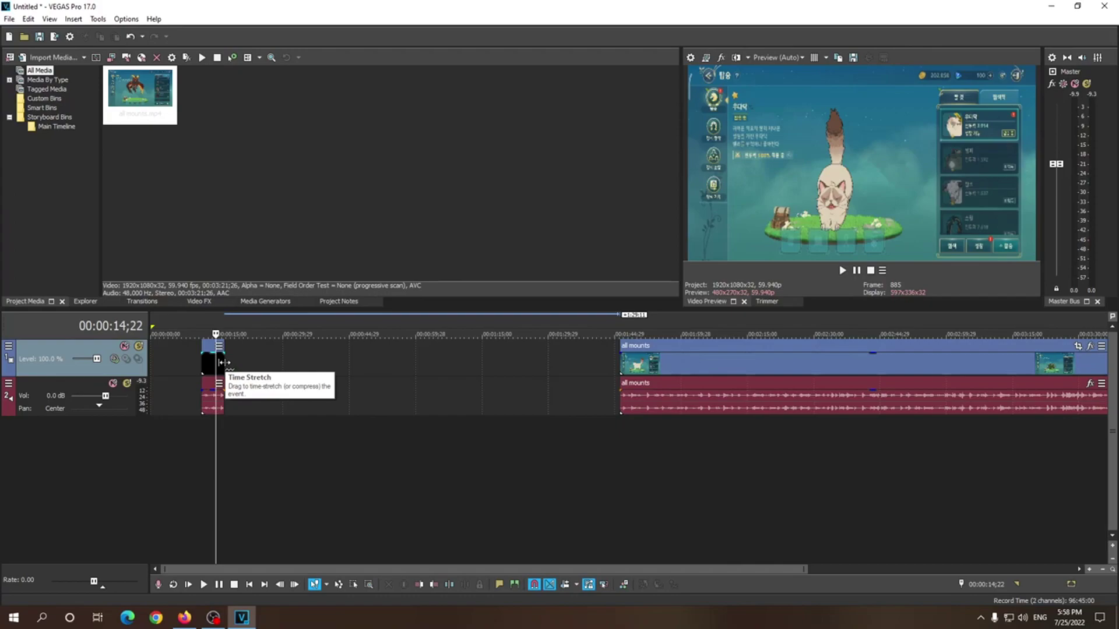
pyautogui.moveTo(221, 362); pyautogui.dragTo(212, 362)
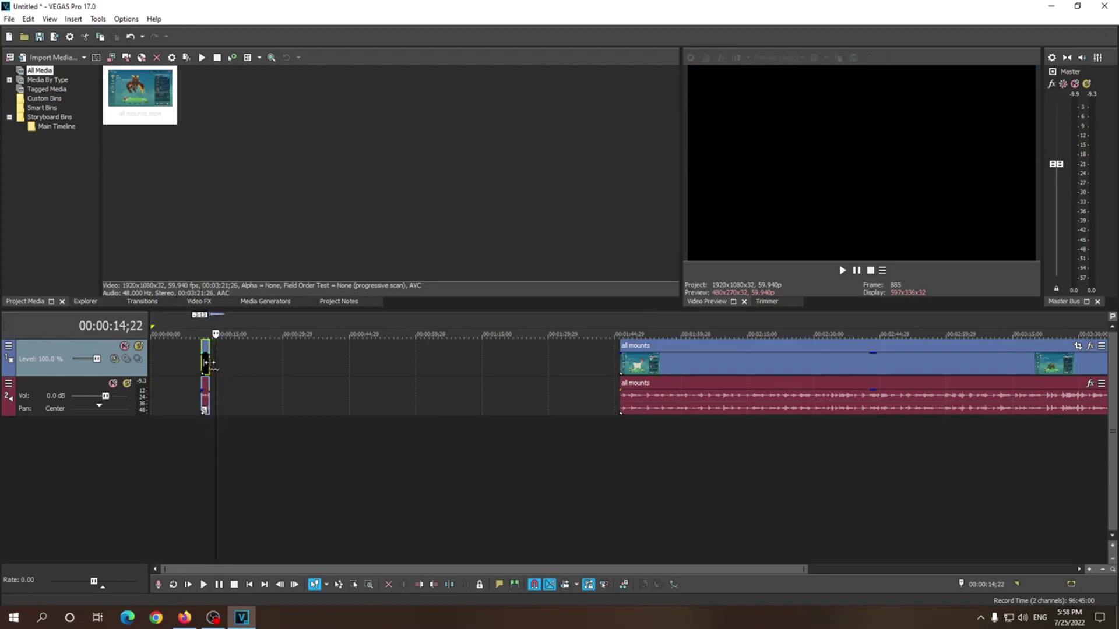
pyautogui.click(198, 424)
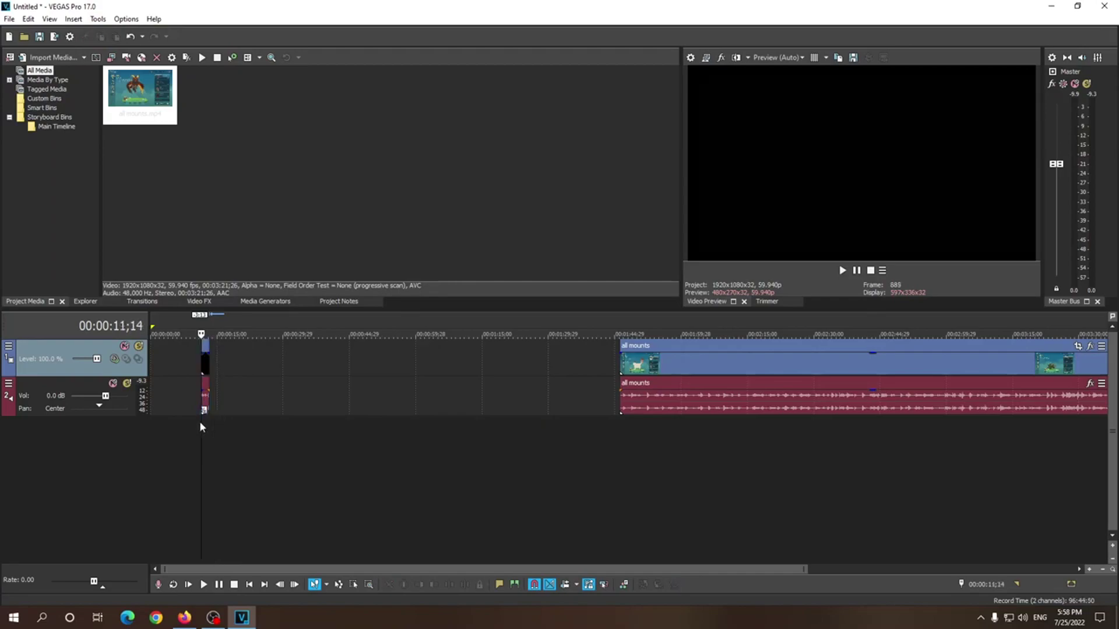
pyautogui.scroll(2, 245, 414)
pyautogui.scroll(3, 245, 414)
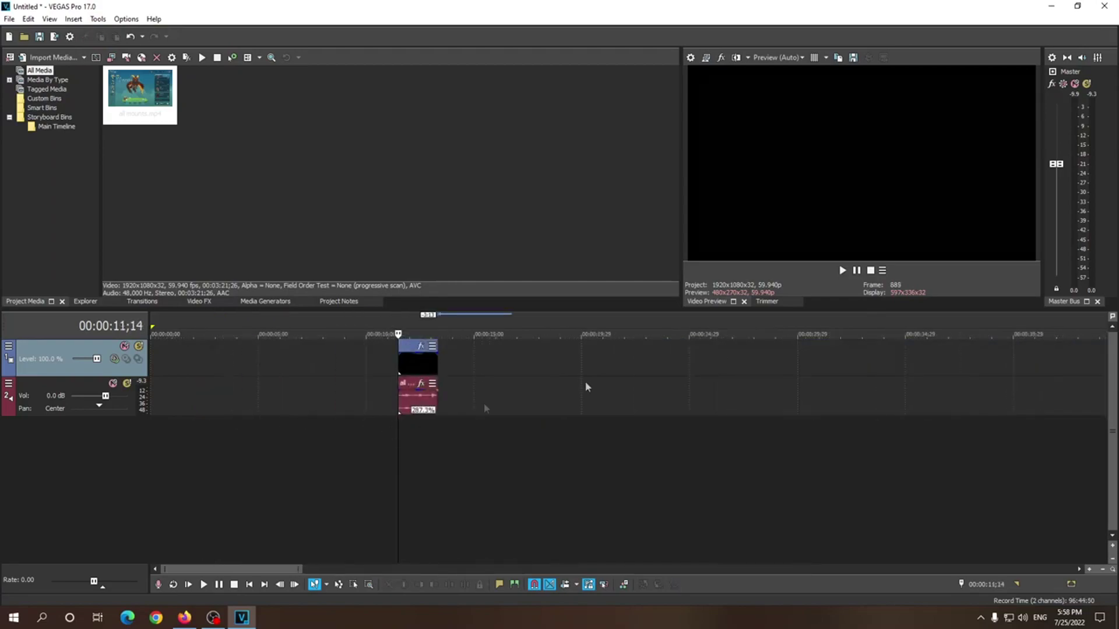
pyautogui.click(842, 271)
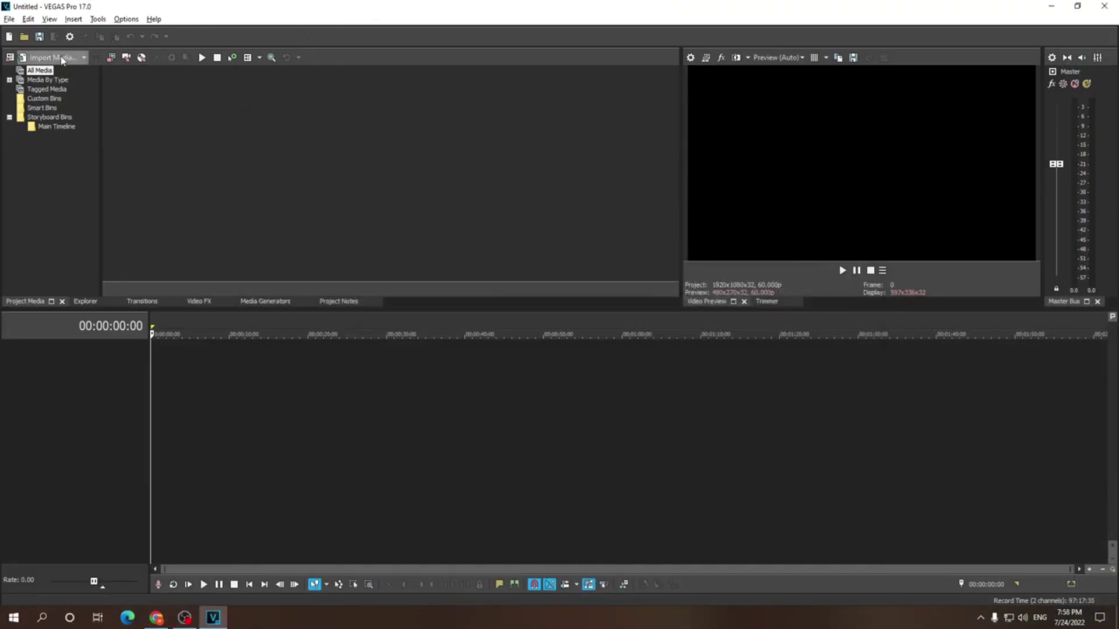
# Step: Import "all mounts" into the empty project and place it on the timeline without matching the project settings to the media
pyautogui.click(62, 58)
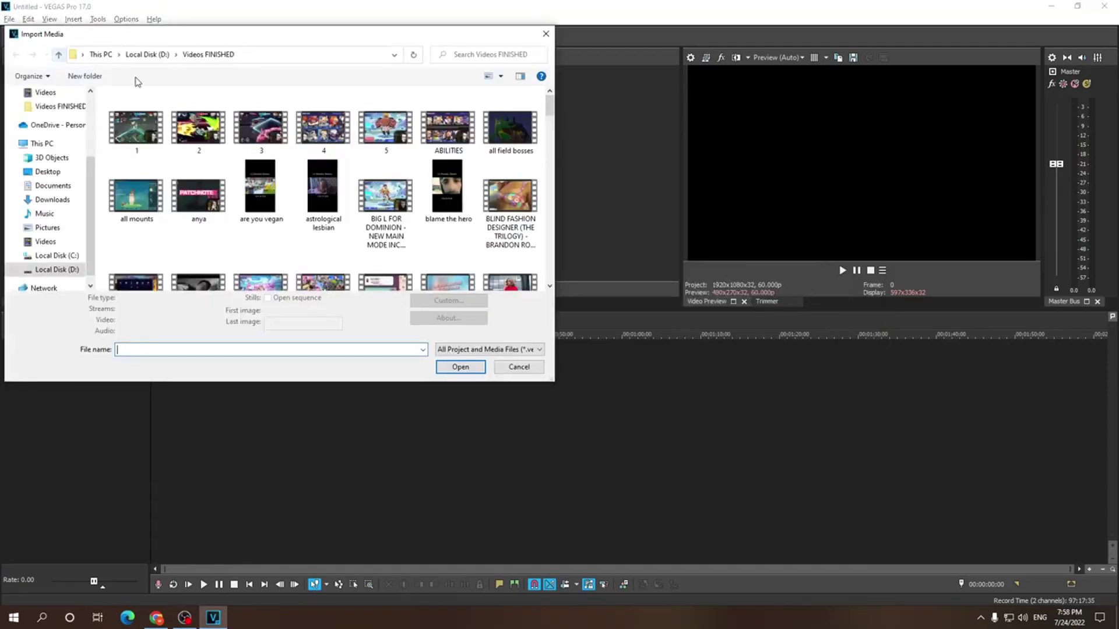
pyautogui.doubleClick(155, 215)
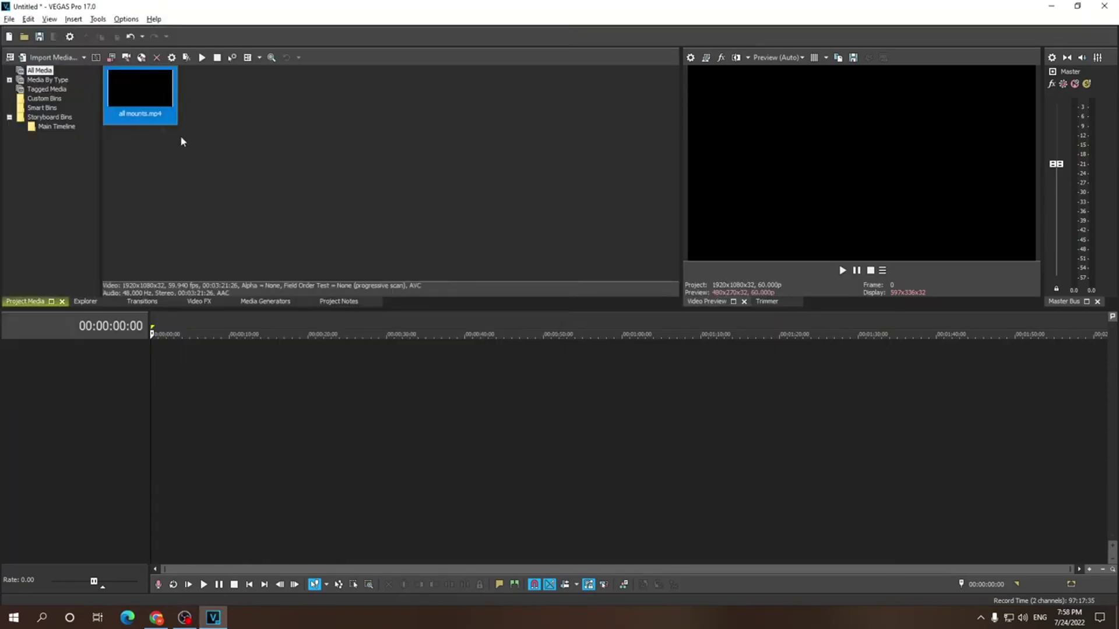
pyautogui.moveTo(145, 109); pyautogui.dragTo(234, 386)
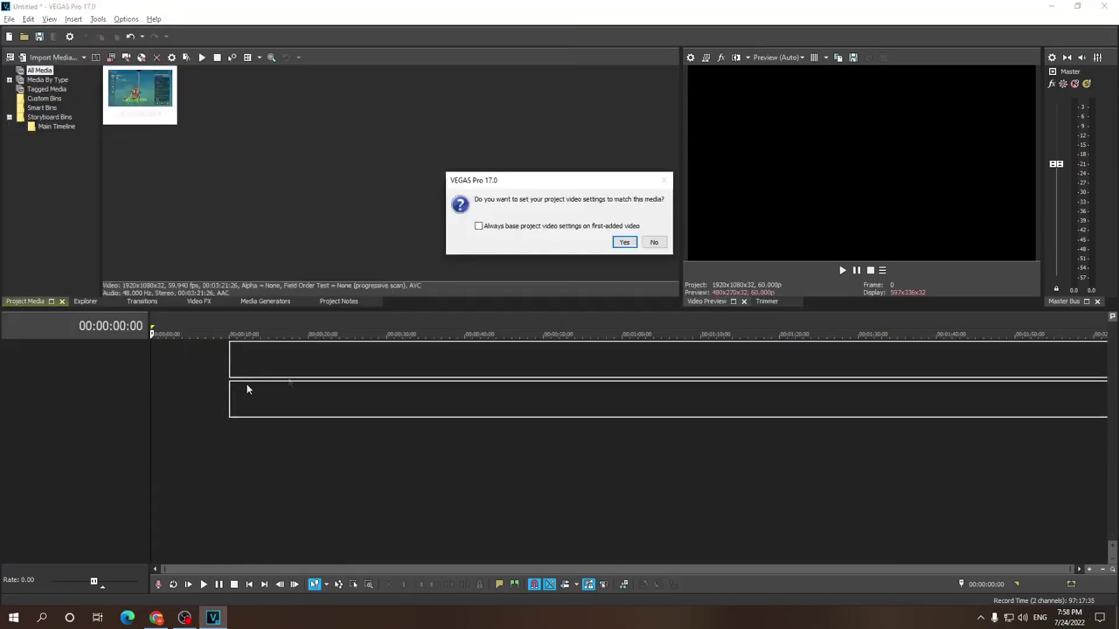
pyautogui.click(652, 242)
# Step: Split the clip into four pieces, cutting at 00:00:25:16, partway through the remainder and at 00:02:16:14
pyautogui.click(246, 366)
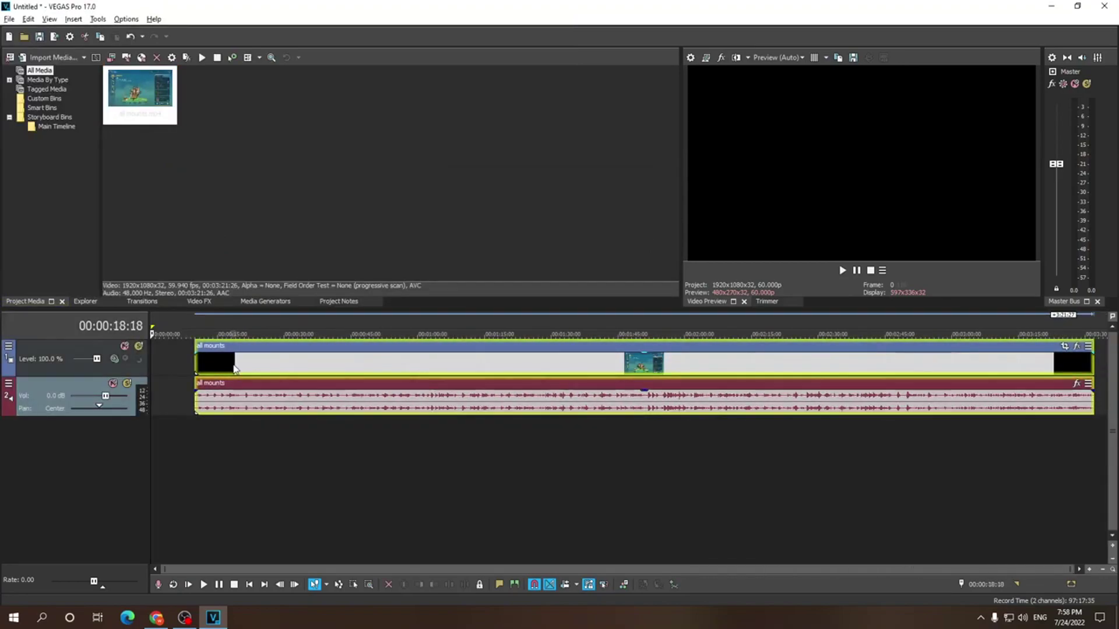
pyautogui.click(265, 367)
pyautogui.press('s')
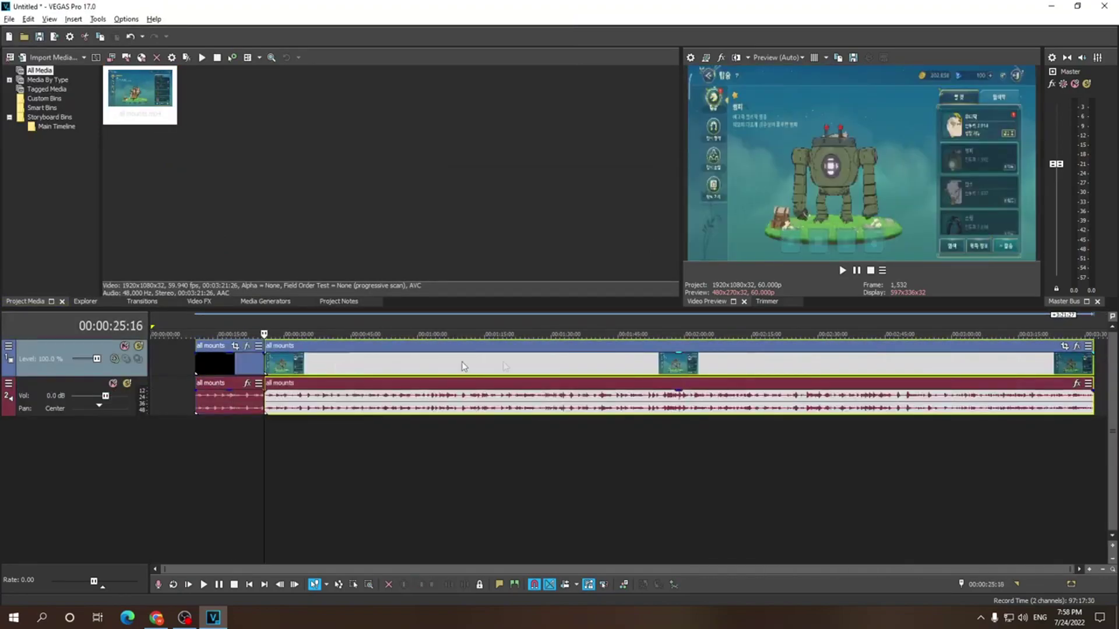
pyautogui.click(501, 367)
pyautogui.press('s')
pyautogui.click(757, 367)
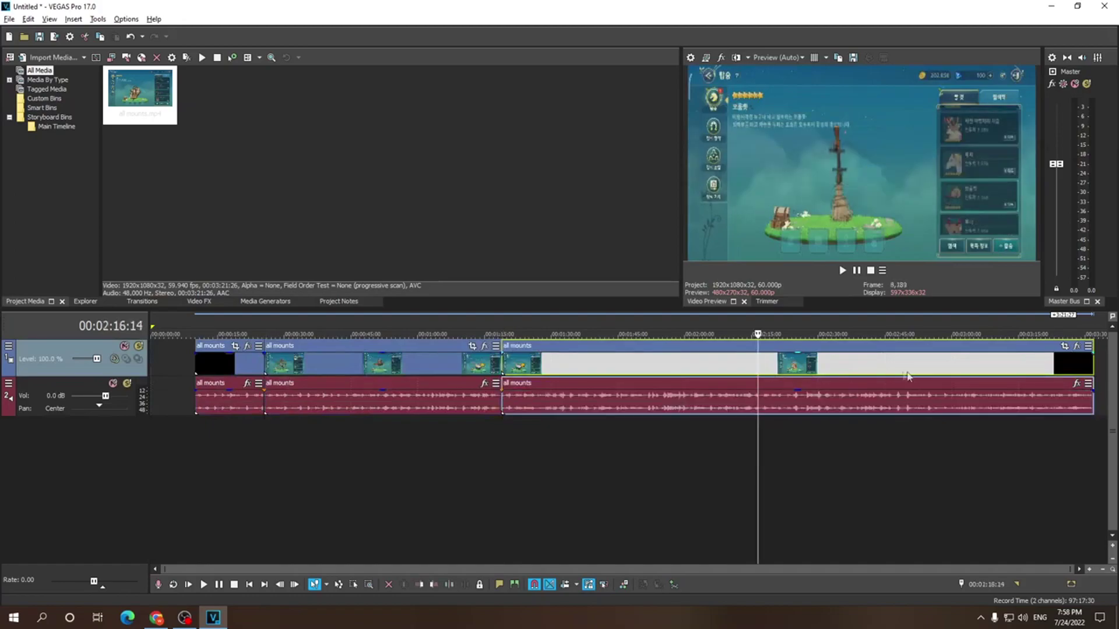
pyautogui.press('s')
# Step: Move the second, third and fourth video pieces down onto separate new tracks, keeping their times
pyautogui.moveTo(373, 367); pyautogui.dragTo(376, 442)
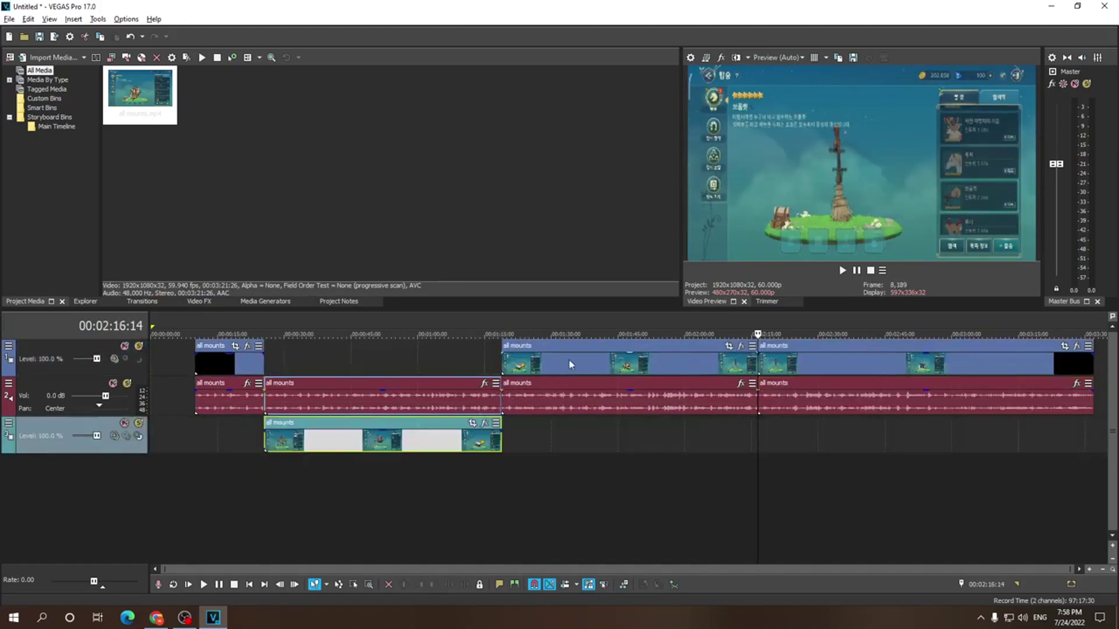
pyautogui.moveTo(634, 363); pyautogui.dragTo(630, 499)
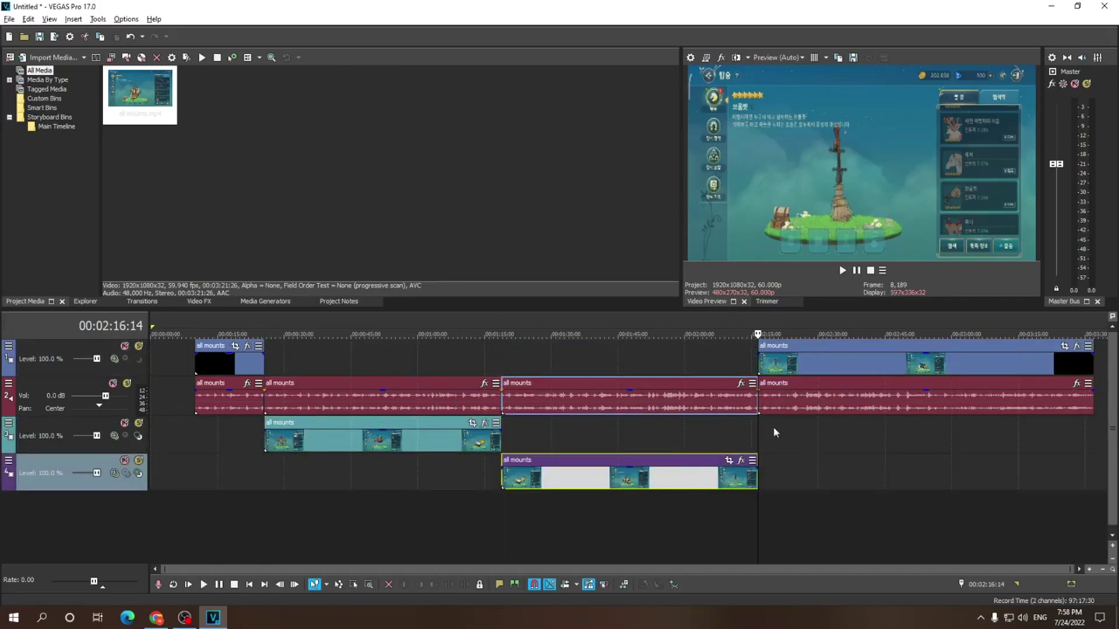
pyautogui.moveTo(850, 367); pyautogui.dragTo(849, 524)
pyautogui.click(724, 533)
# Step: Try shifting only the first video clip along its track
pyautogui.click(233, 370)
pyautogui.moveTo(249, 368); pyautogui.dragTo(223, 362)
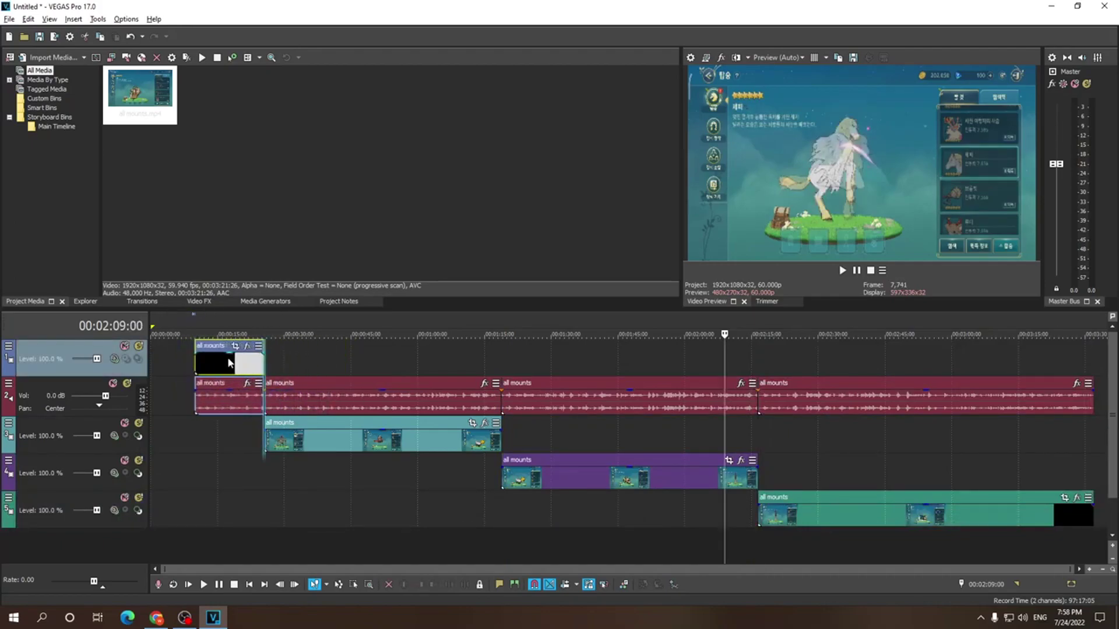
pyautogui.click(296, 485)
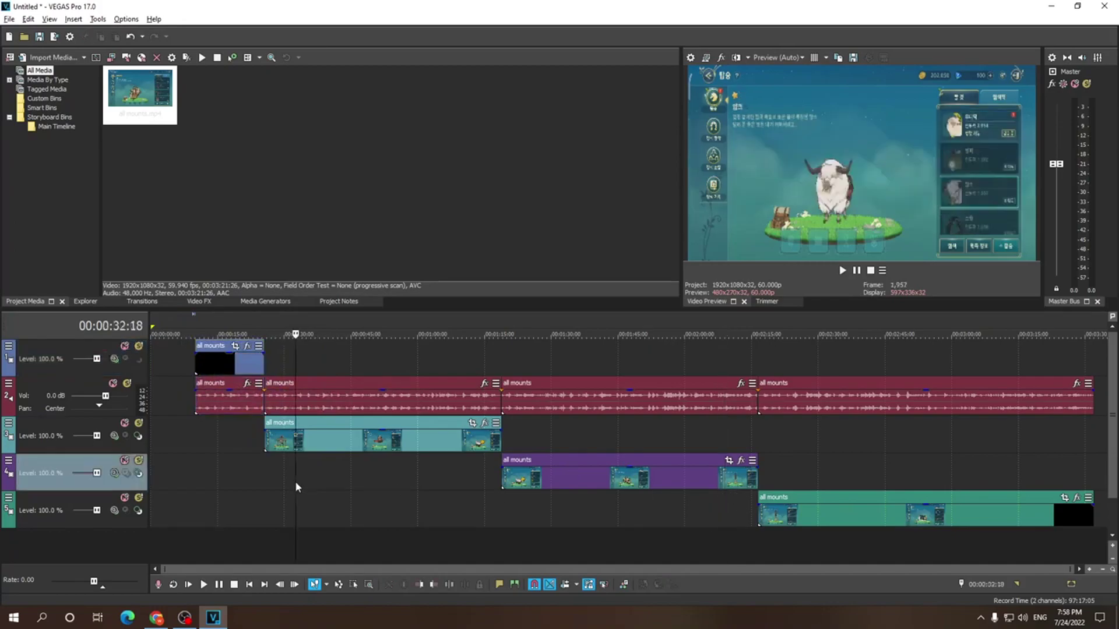
# Step: Select the first and third video clips together and place copies of both later on their tracks
pyautogui.click(240, 370)
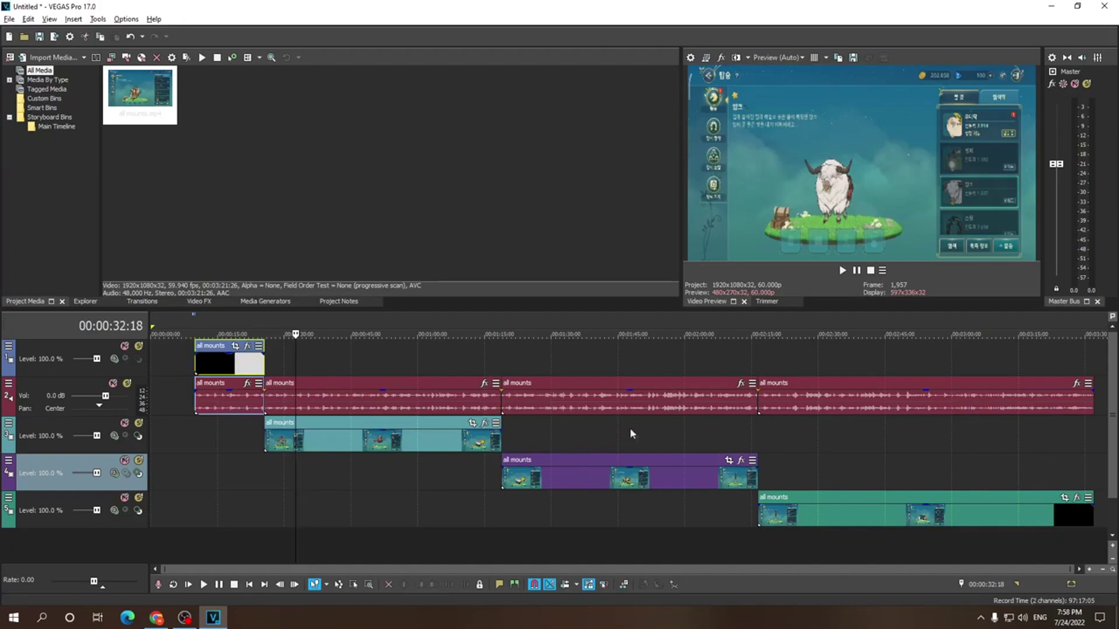
pyautogui.click(635, 479)
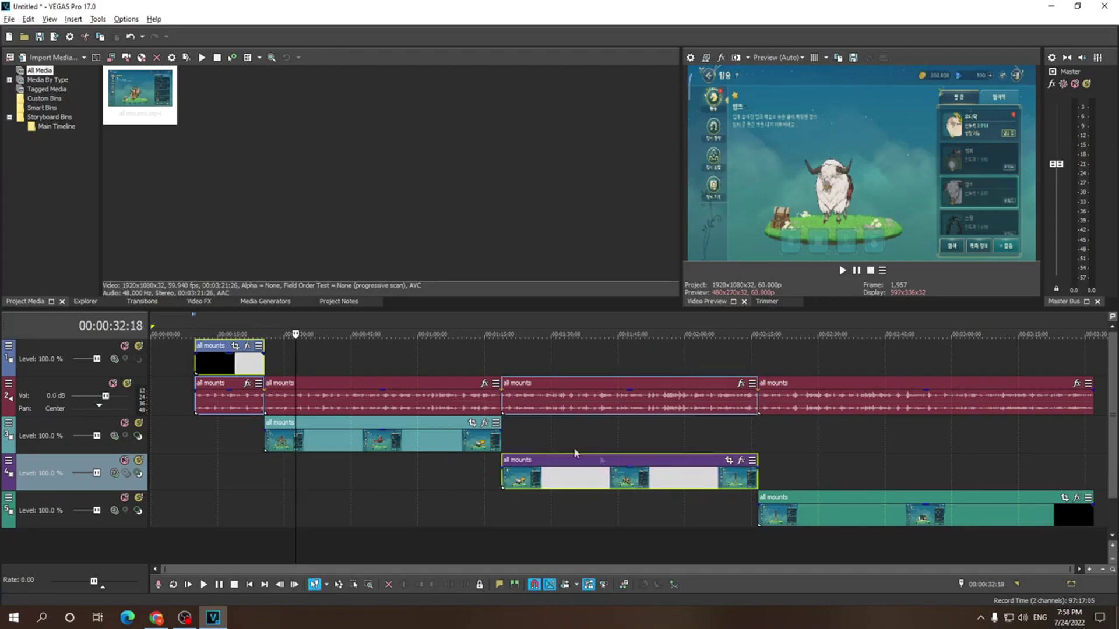
pyautogui.moveTo(552, 471); pyautogui.dragTo(659, 476)
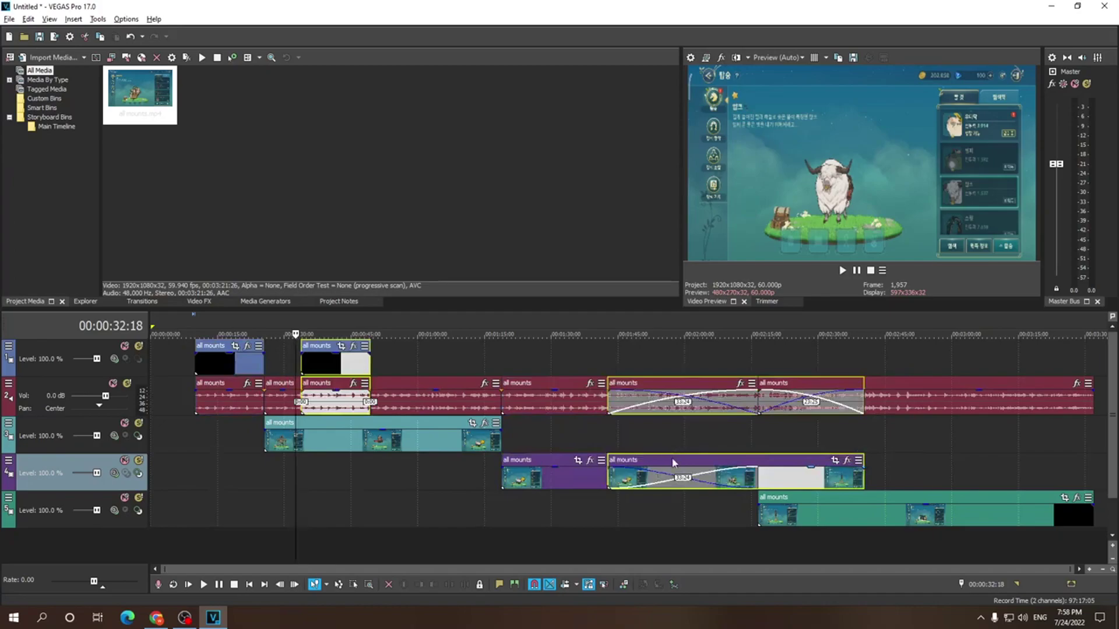
# Step: Undo the copying and return the first and third video clips to their original positions
pyautogui.hotkey('ctrl', 'z')
pyautogui.hotkey('ctrl', 'z')
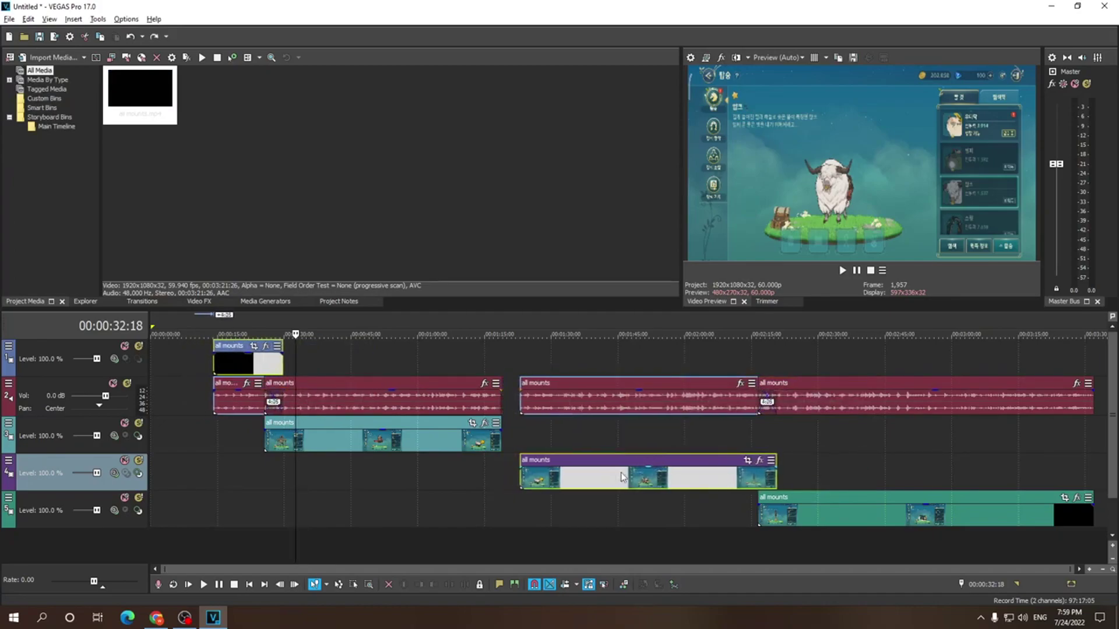
pyautogui.hotkey('ctrl', 'z')
pyautogui.moveTo(665, 478); pyautogui.dragTo(579, 471)
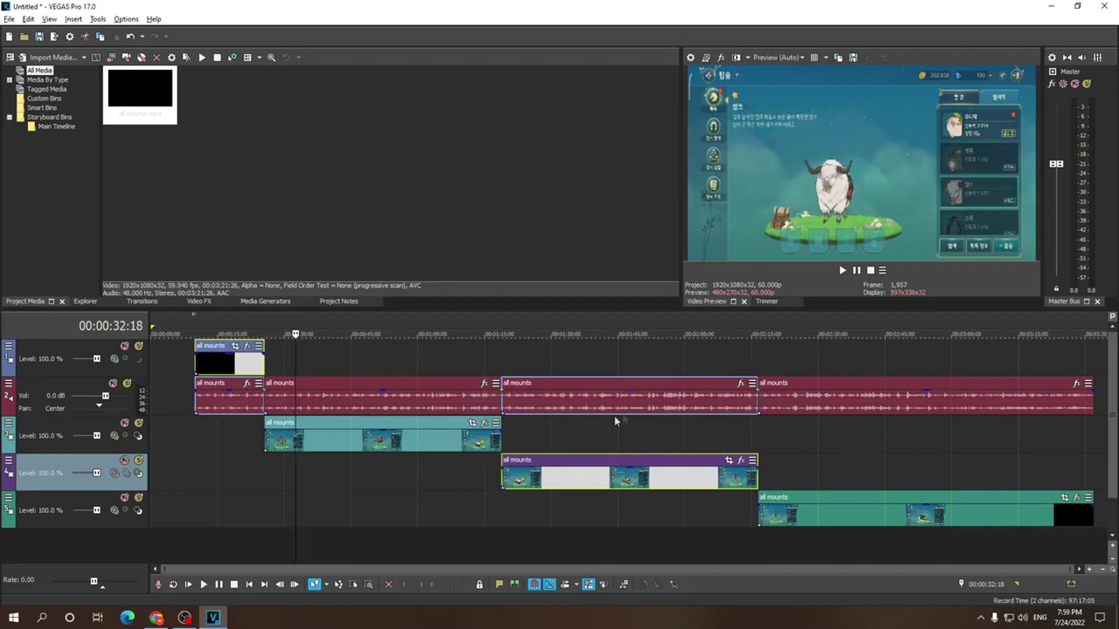
pyautogui.click(697, 524)
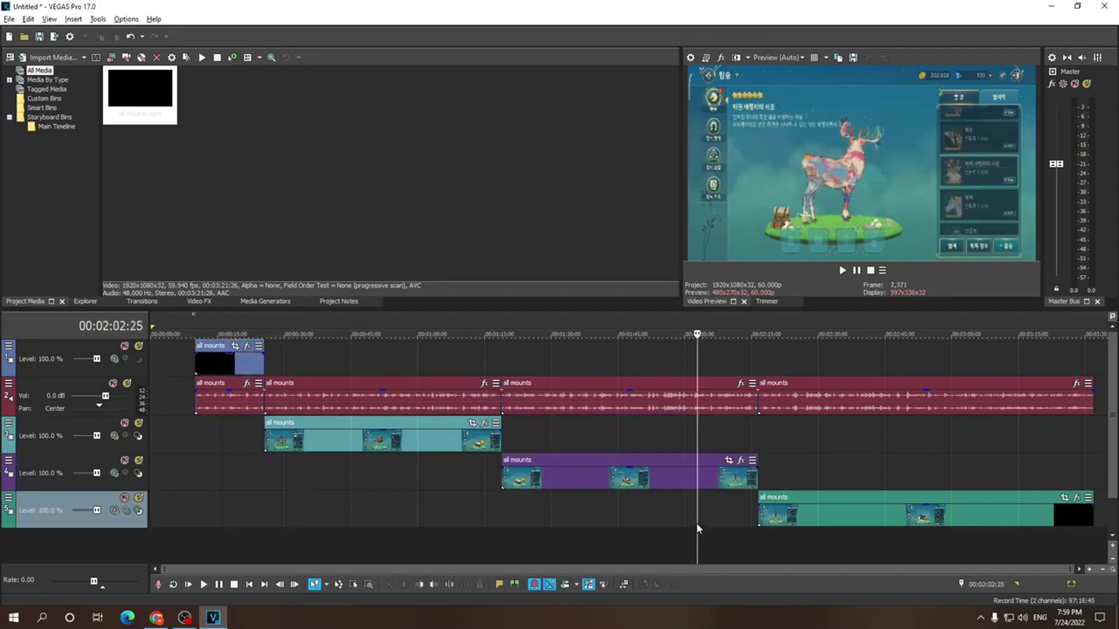
# Step: Select all clips on every track and shift them together slightly earlier on the timeline
pyautogui.click(237, 368)
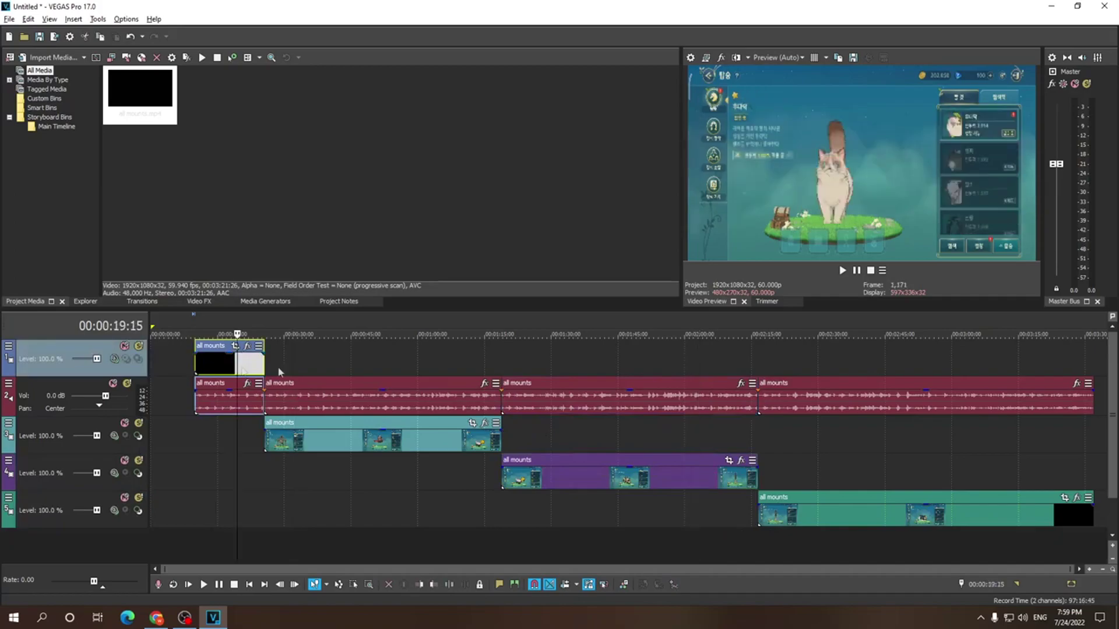
pyautogui.click(255, 466)
pyautogui.click(213, 367)
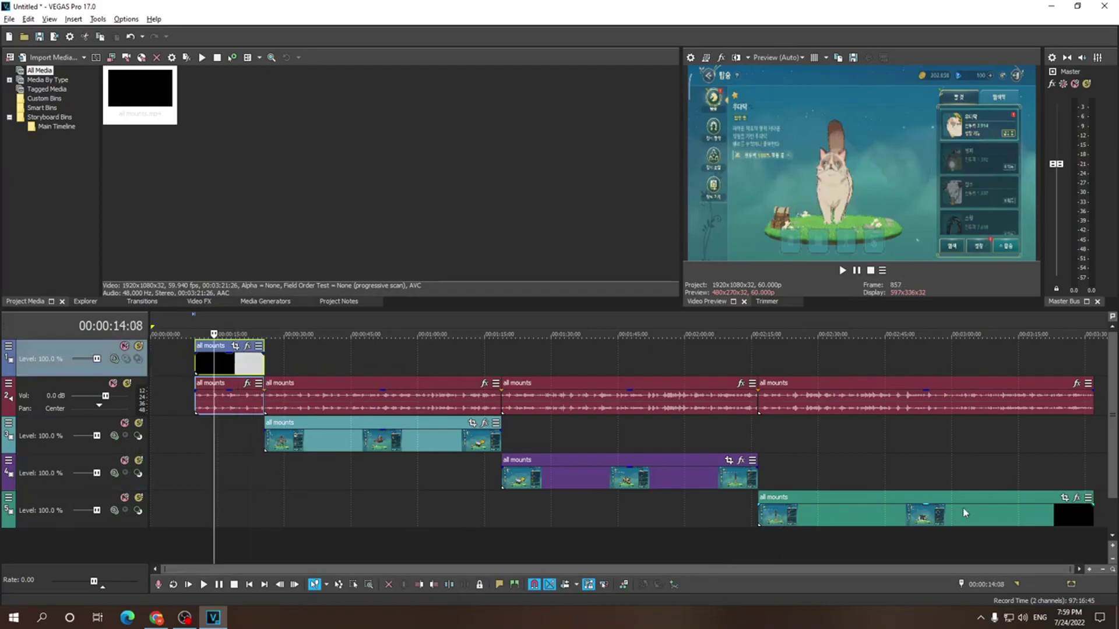
pyautogui.hotkey('ctrl', 'a')
pyautogui.moveTo(848, 413)
pyautogui.mouseDown()
pyautogui.moveTo(803, 407)
pyautogui.moveTo(873, 405)
pyautogui.moveTo(813, 402)
pyautogui.moveTo(864, 399)
pyautogui.moveTo(831, 399)
pyautogui.mouseUp()
pyautogui.click(563, 545)
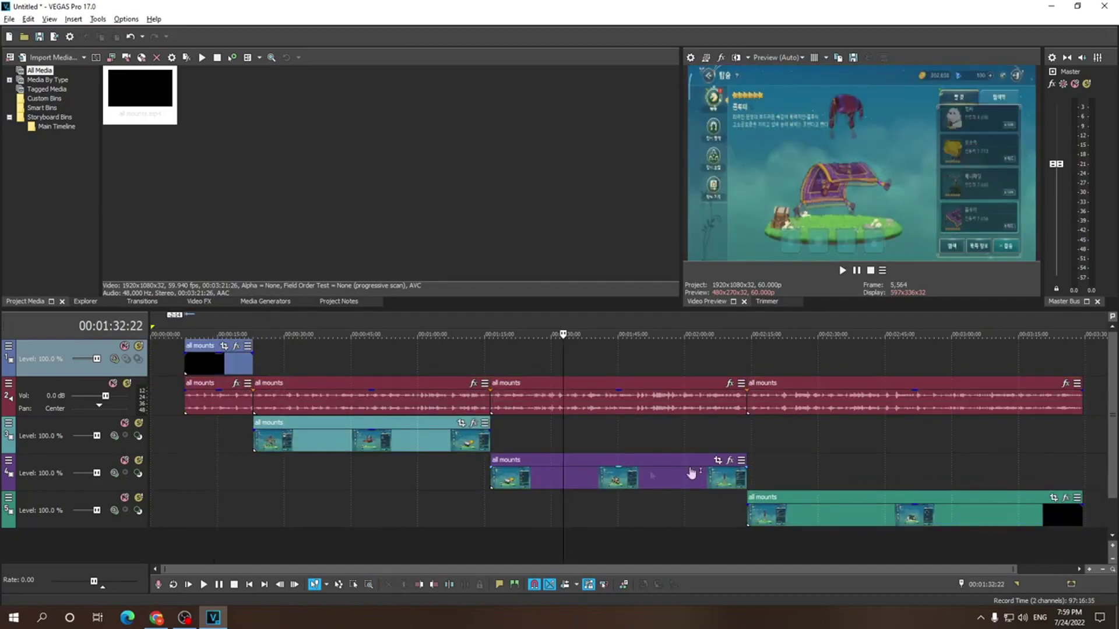
# Step: Select the first and last video clips together and shift them slightly earlier
pyautogui.click(225, 372)
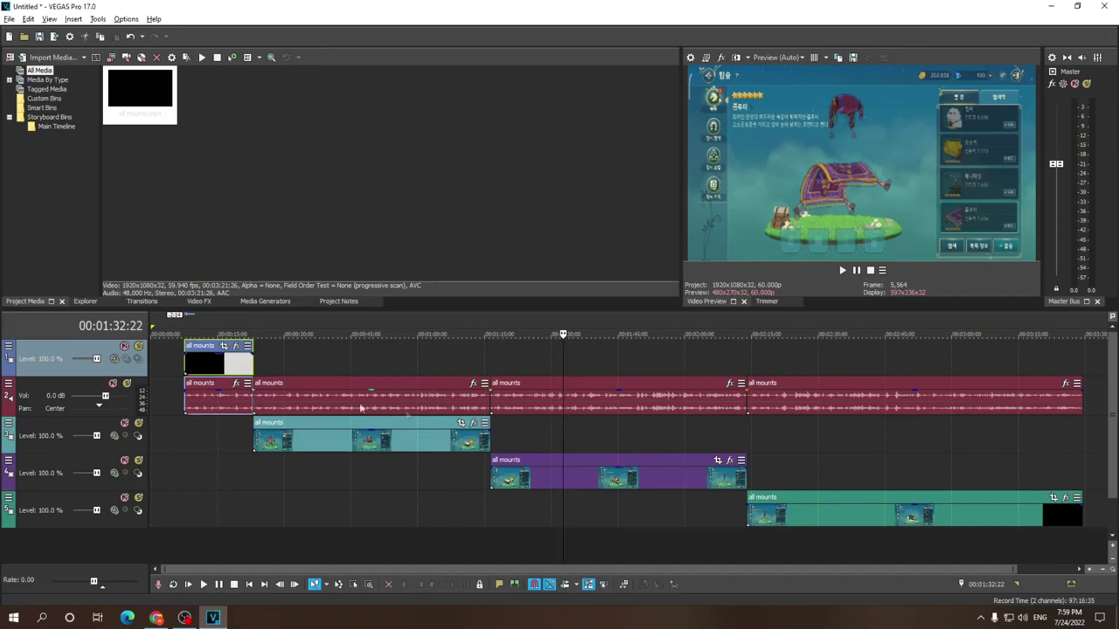
pyautogui.keyDown('ctrl'); pyautogui.click(817, 513); pyautogui.keyUp('ctrl')
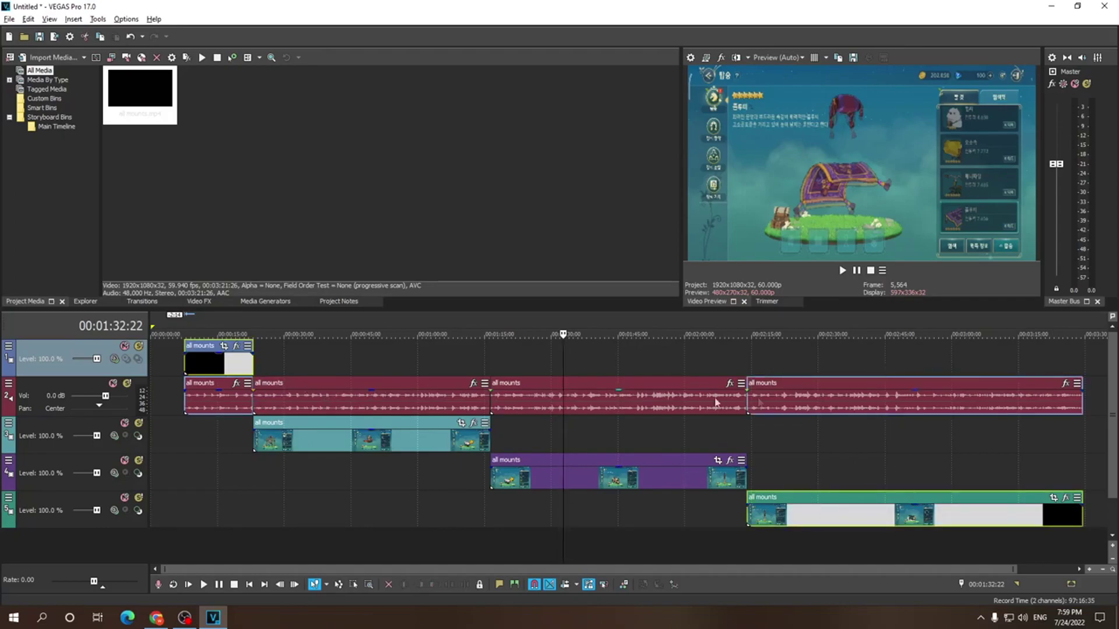
pyautogui.moveTo(823, 397)
pyautogui.mouseDown()
pyautogui.moveTo(849, 402)
pyautogui.moveTo(809, 407)
pyautogui.moveTo(873, 400)
pyautogui.moveTo(814, 402)
pyautogui.mouseUp()
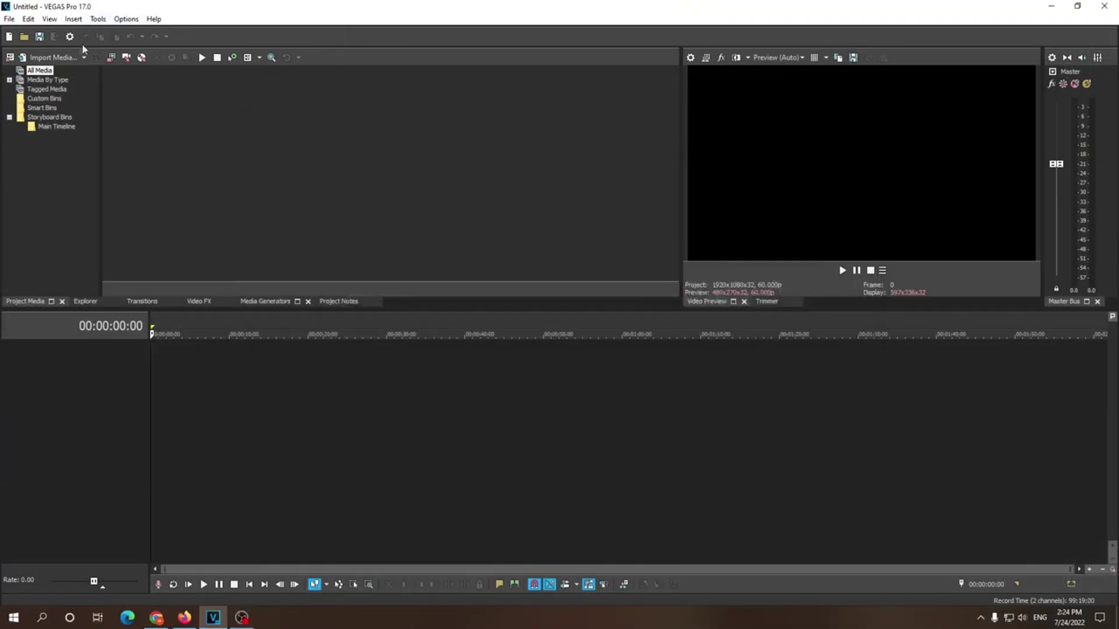
# Step: Import the "all mounts" video into the new empty project
pyautogui.click(61, 58)
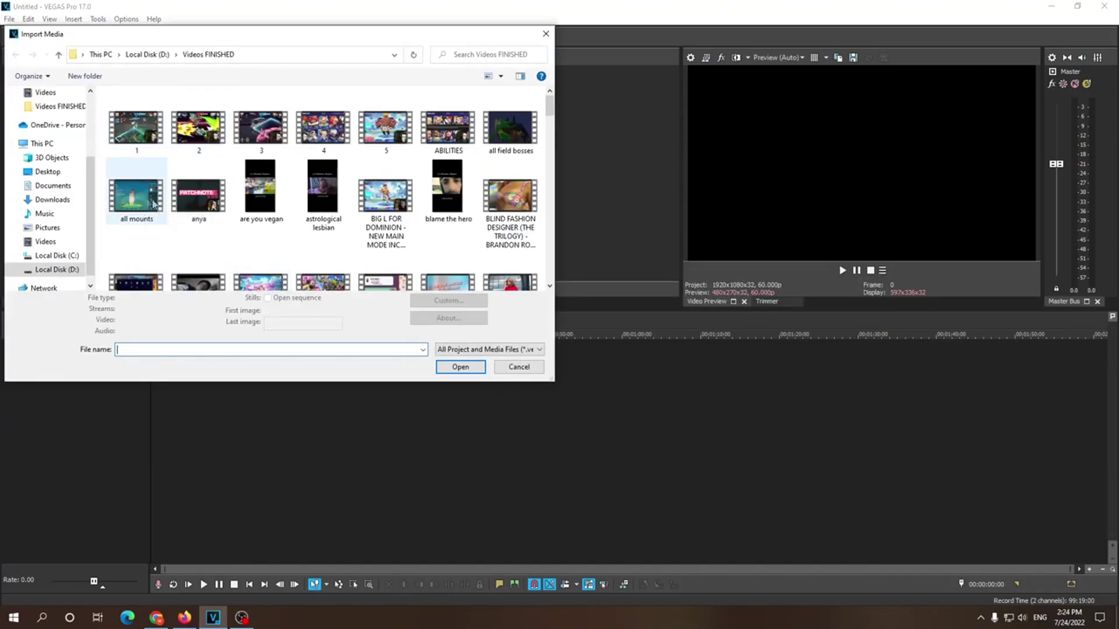
pyautogui.click(481, 368)
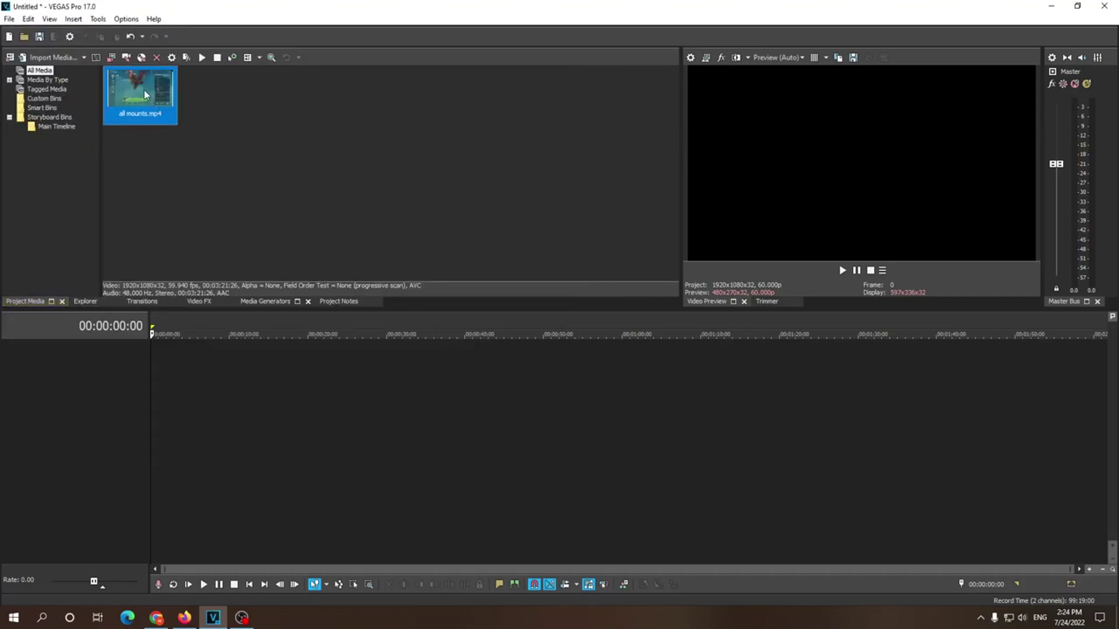
# Step: Place the "all mounts" video on the empty timeline and match the project video settings to this media
pyautogui.moveTo(195, 187); pyautogui.dragTo(213, 380)
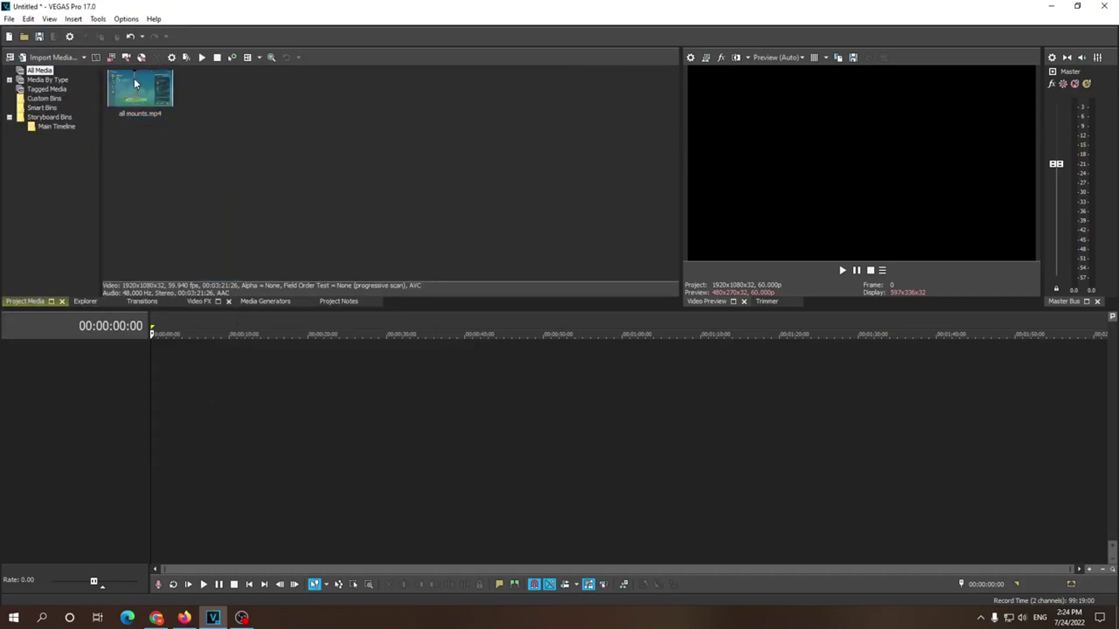
pyautogui.moveTo(134, 79); pyautogui.dragTo(215, 401)
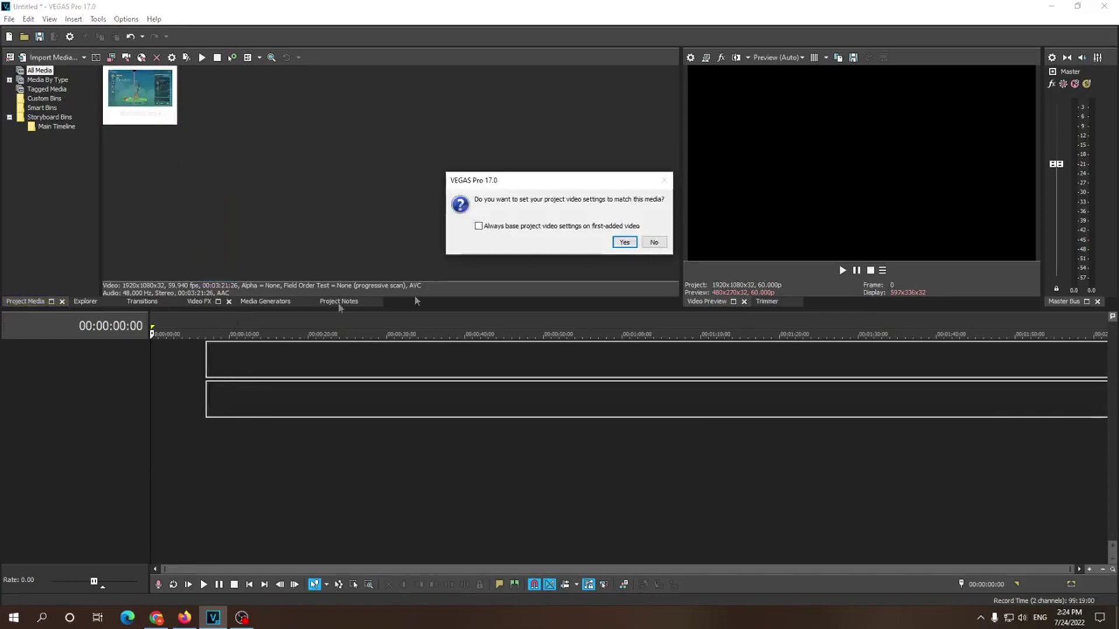
pyautogui.click(615, 244)
# Step: Split the "all mounts" clip at 00:00:14;17 and move the longer second part later, leaving a gap between the parts
pyautogui.click(251, 367)
pyautogui.click(314, 370)
pyautogui.click(231, 373)
pyautogui.click(303, 373)
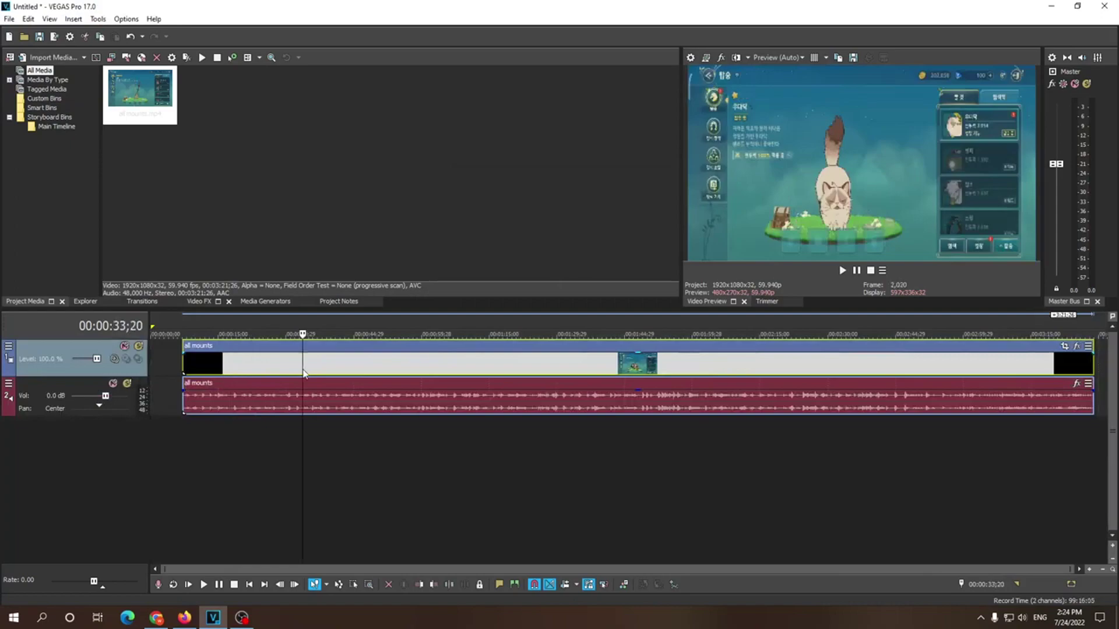
pyautogui.click(329, 372)
pyautogui.click(255, 373)
pyautogui.click(215, 372)
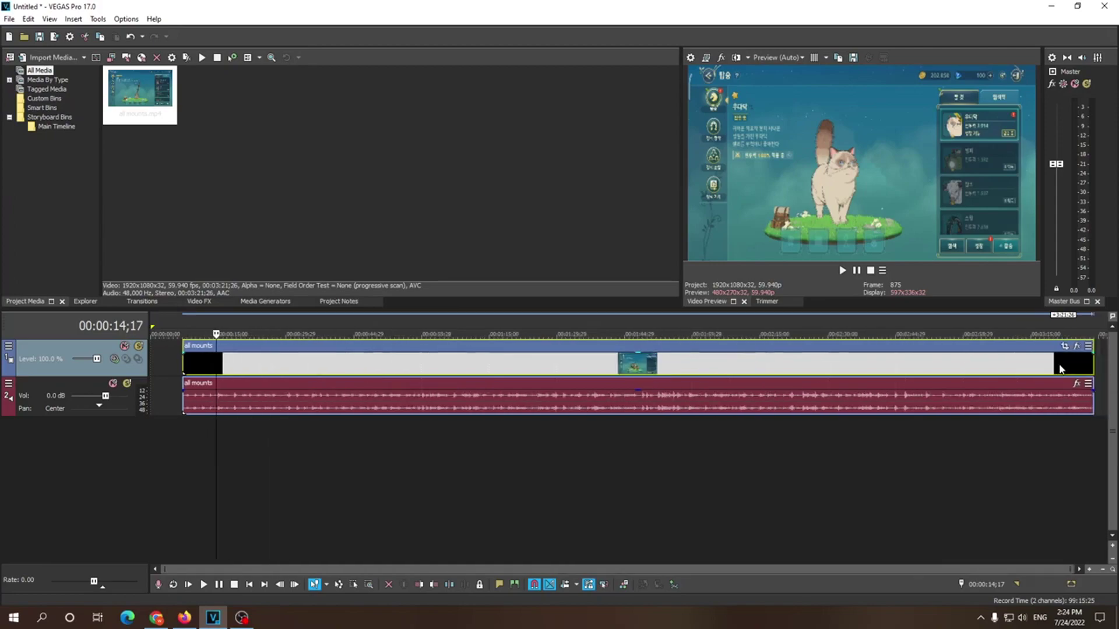
pyautogui.press('s')
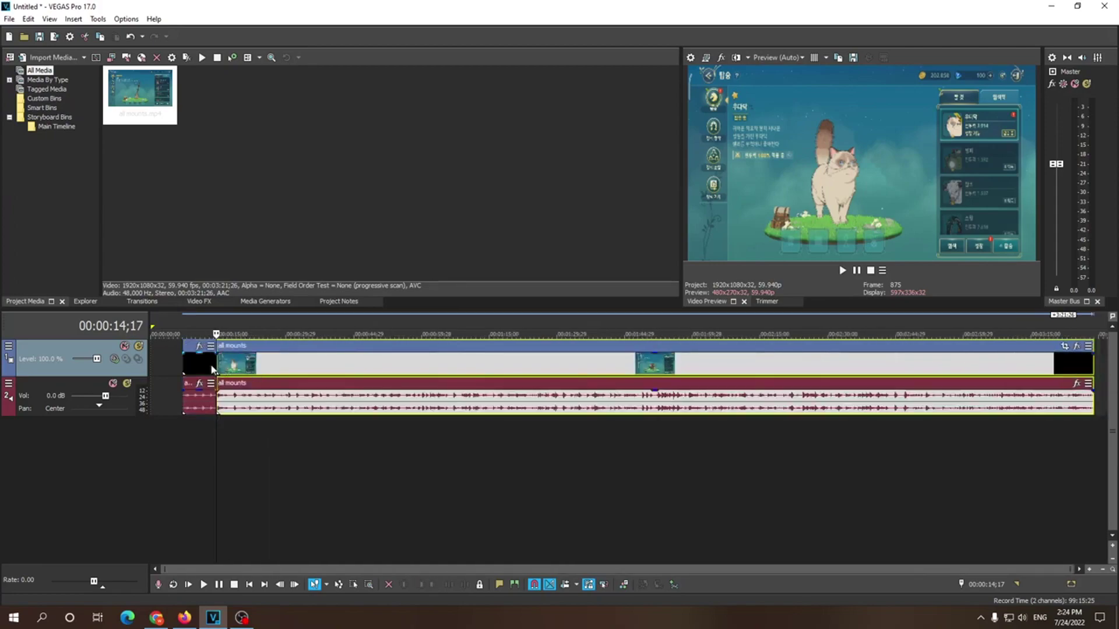
pyautogui.moveTo(222, 363); pyautogui.dragTo(257, 364)
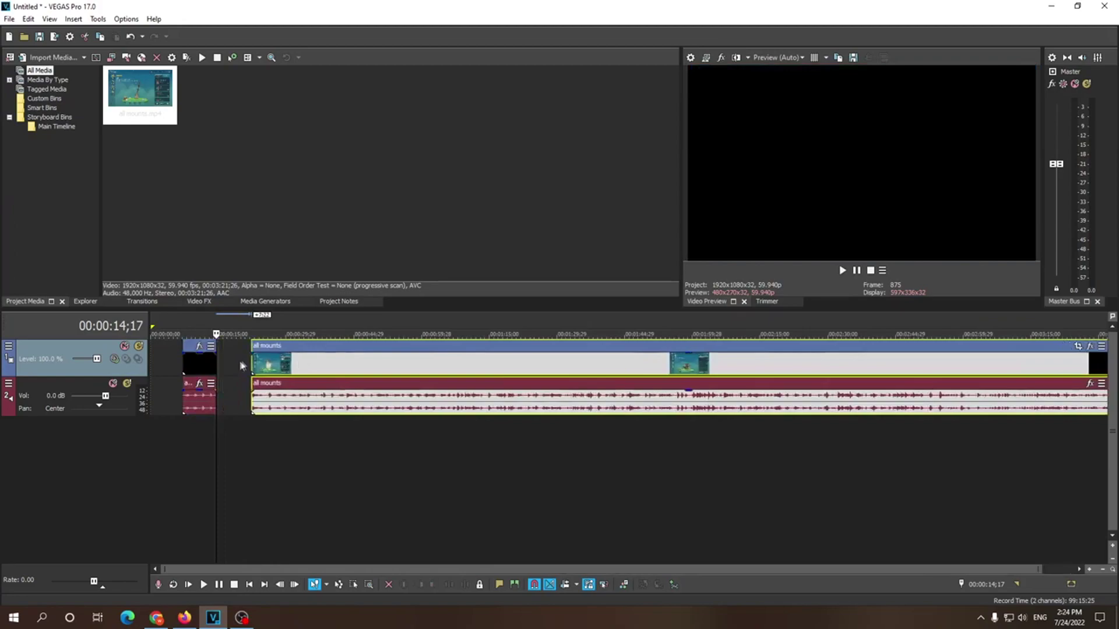
# Step: Crop the first clip with Event Pan/Crop to a frame of about 1,075.8 × 605.1, centred at 785.9, 635.0
pyautogui.click(208, 355)
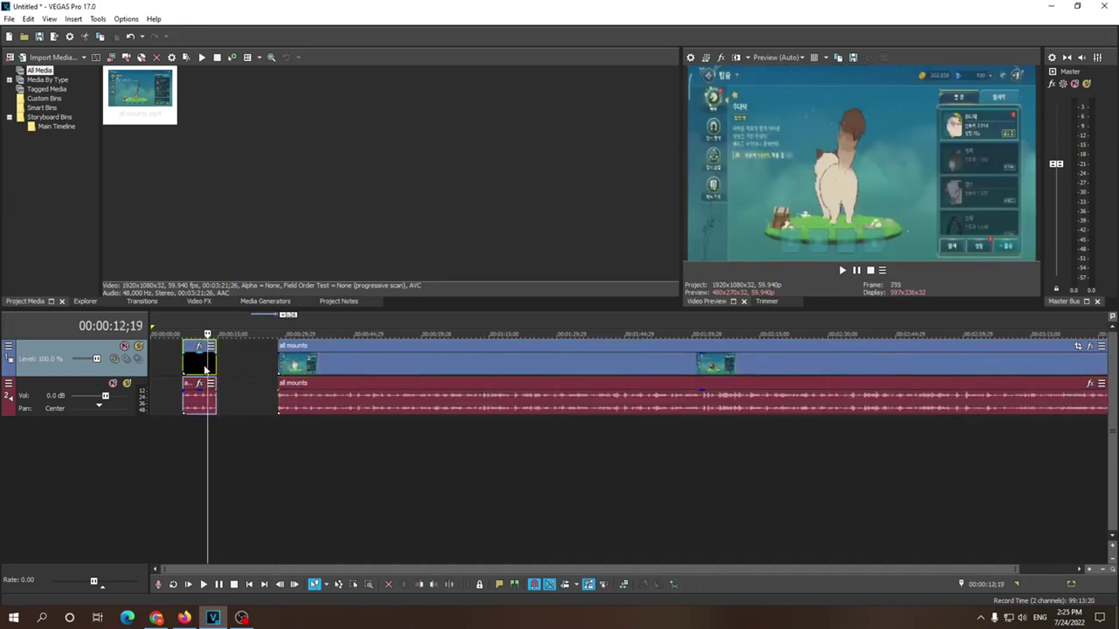
pyautogui.scroll(2, 203, 367)
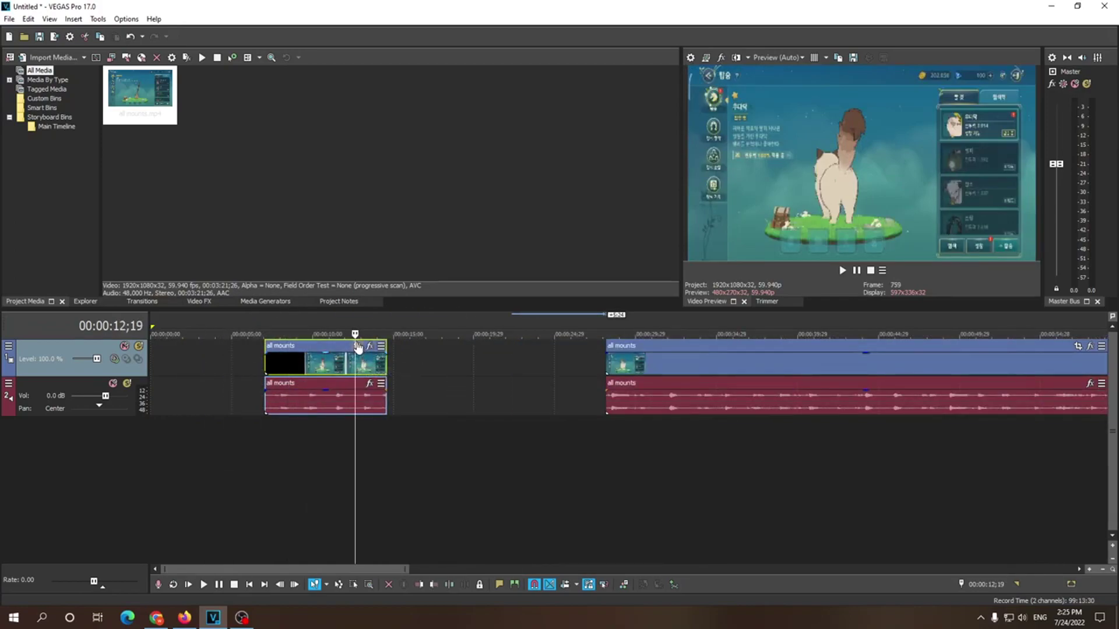
pyautogui.click(306, 372)
pyautogui.click(321, 367)
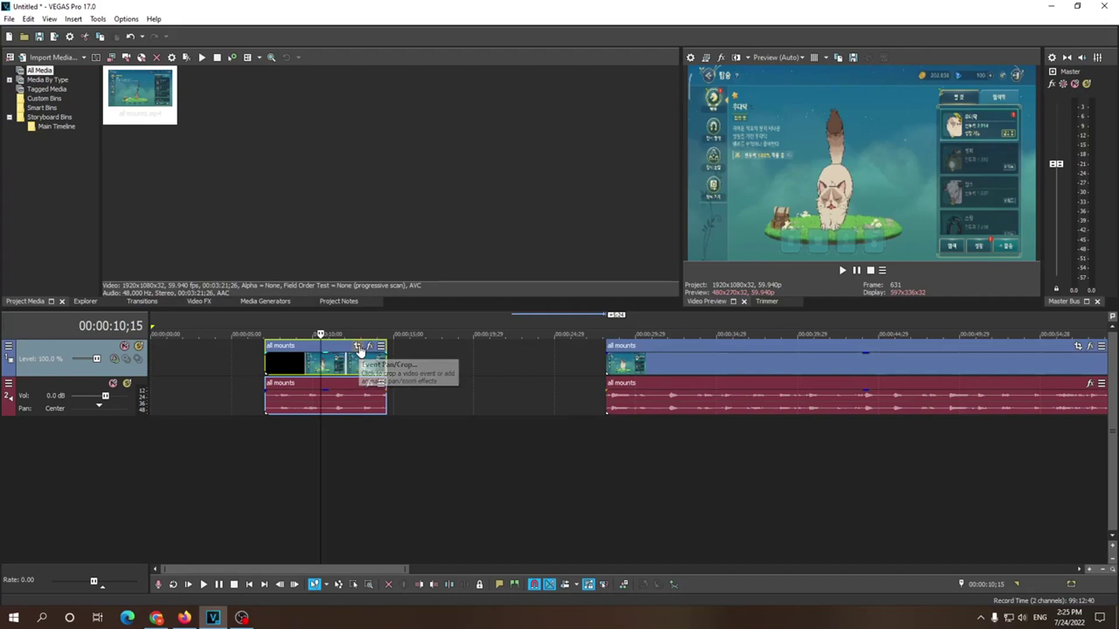
pyautogui.click(357, 347)
pyautogui.scroll(-3, 526, 286)
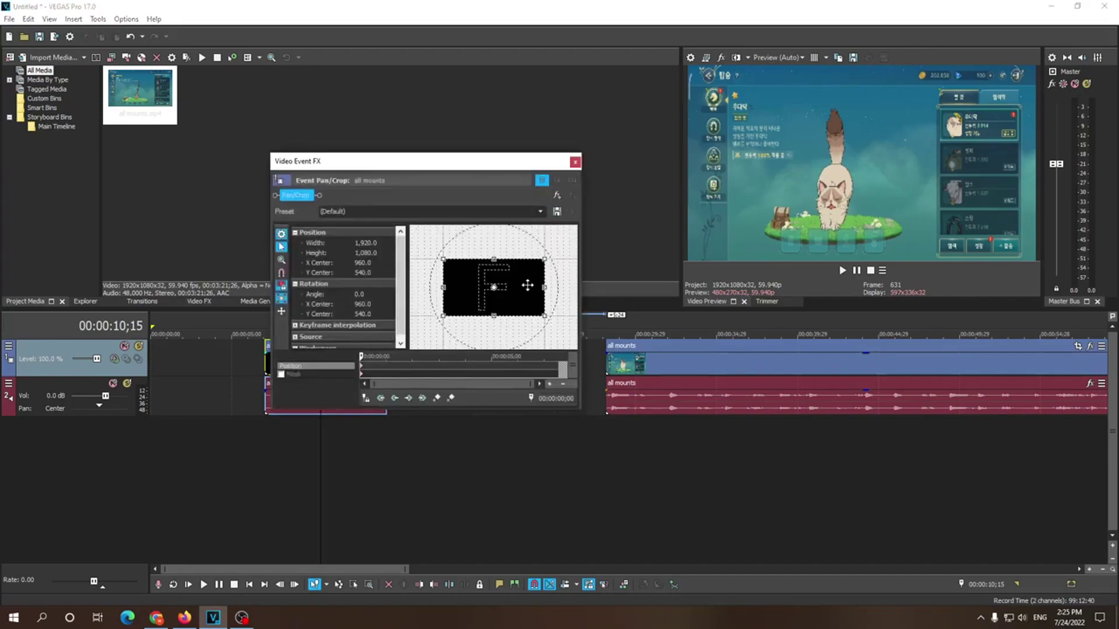
pyautogui.moveTo(437, 165); pyautogui.dragTo(226, 82)
pyautogui.moveTo(315, 224); pyautogui.dragTo(283, 211)
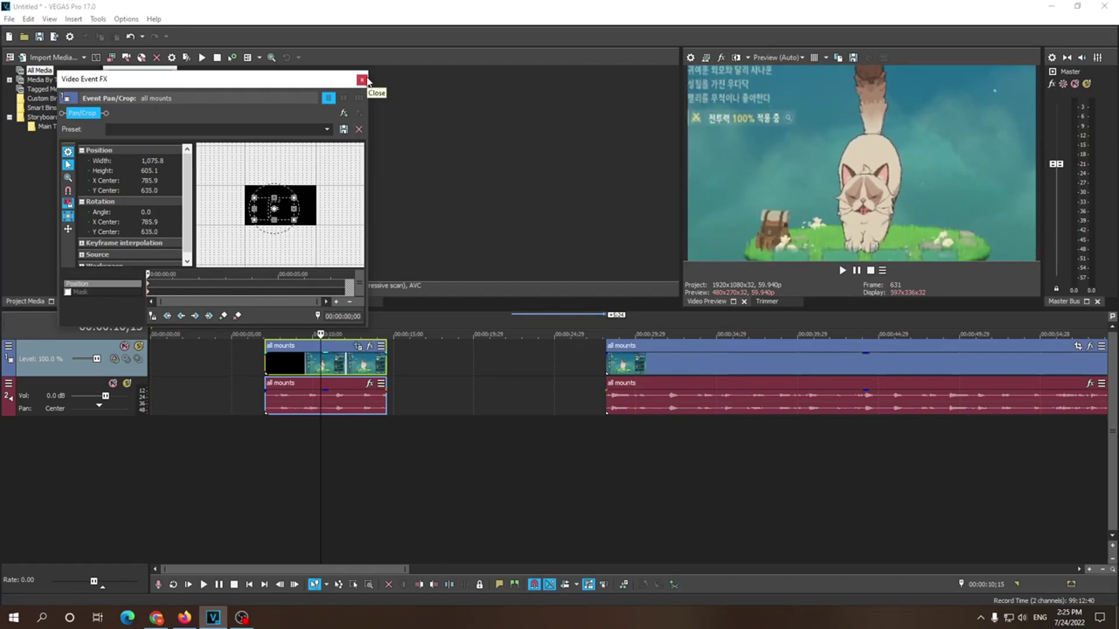
pyautogui.click(362, 79)
# Step: Select the time range spanning the first clip and preview the cropped picture at points inside it
pyautogui.moveTo(265, 441); pyautogui.dragTo(383, 428)
pyautogui.click(345, 374)
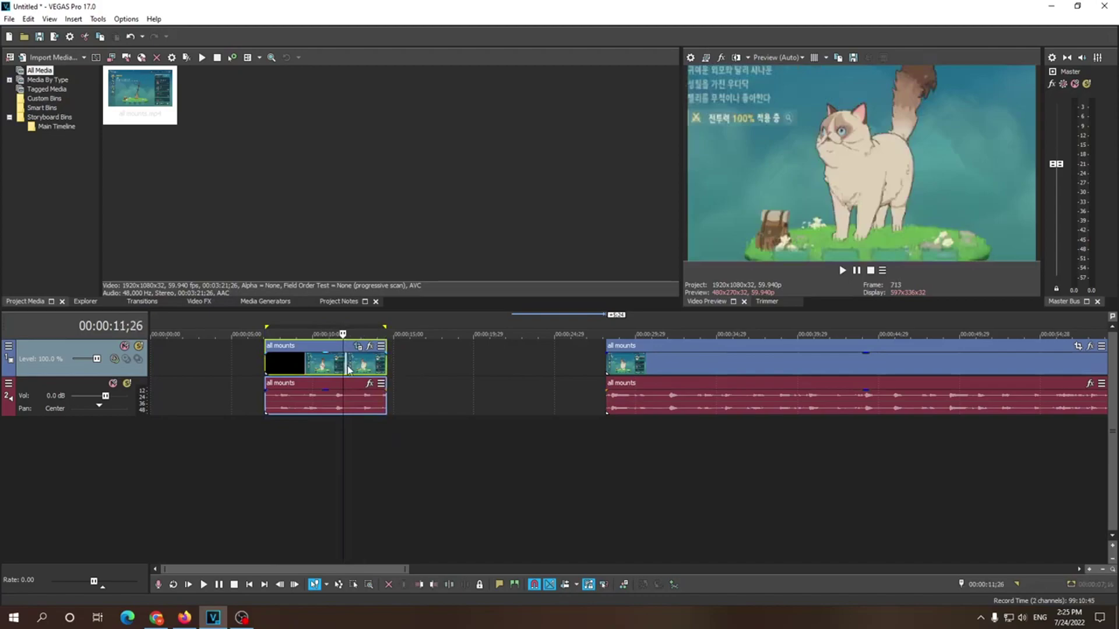
pyautogui.click(353, 372)
# Step: Split the second clip close to its start, at about 00:00:28;25, to separate a short opening piece
pyautogui.click(657, 371)
pyautogui.click(623, 371)
pyautogui.click(610, 371)
pyautogui.click(617, 371)
pyautogui.press('s')
pyautogui.click(613, 371)
pyautogui.click(628, 372)
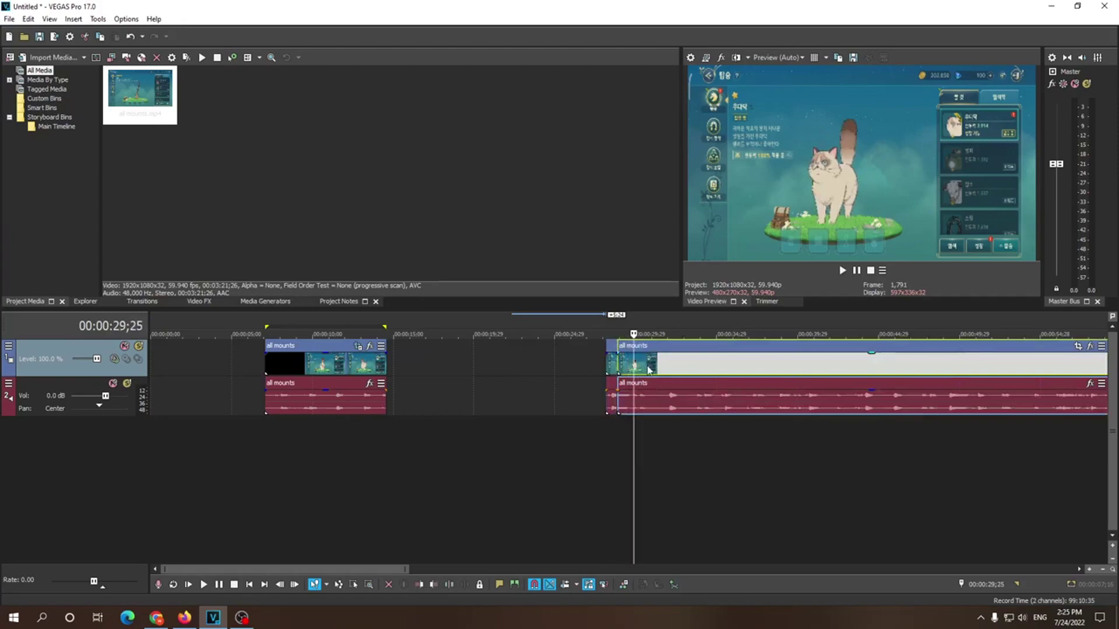
pyautogui.click(621, 434)
# Step: Crop the short opening piece with Event Pan/Crop to about 1,033.5 × 581.3 and preview it from its start
pyautogui.scroll(4, 620, 430)
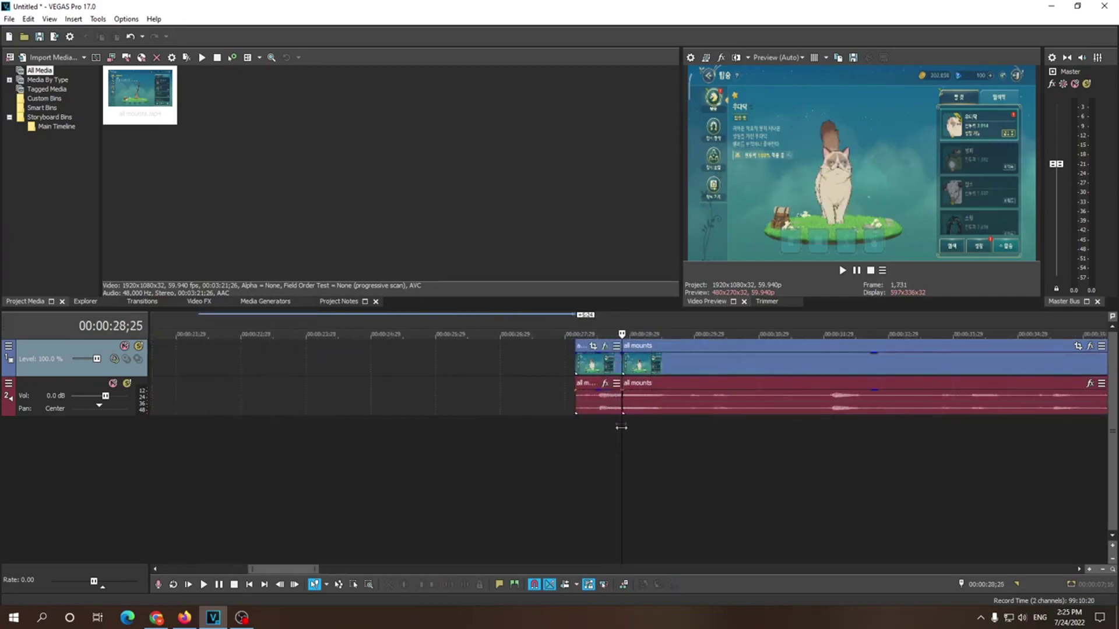
pyautogui.click(588, 355)
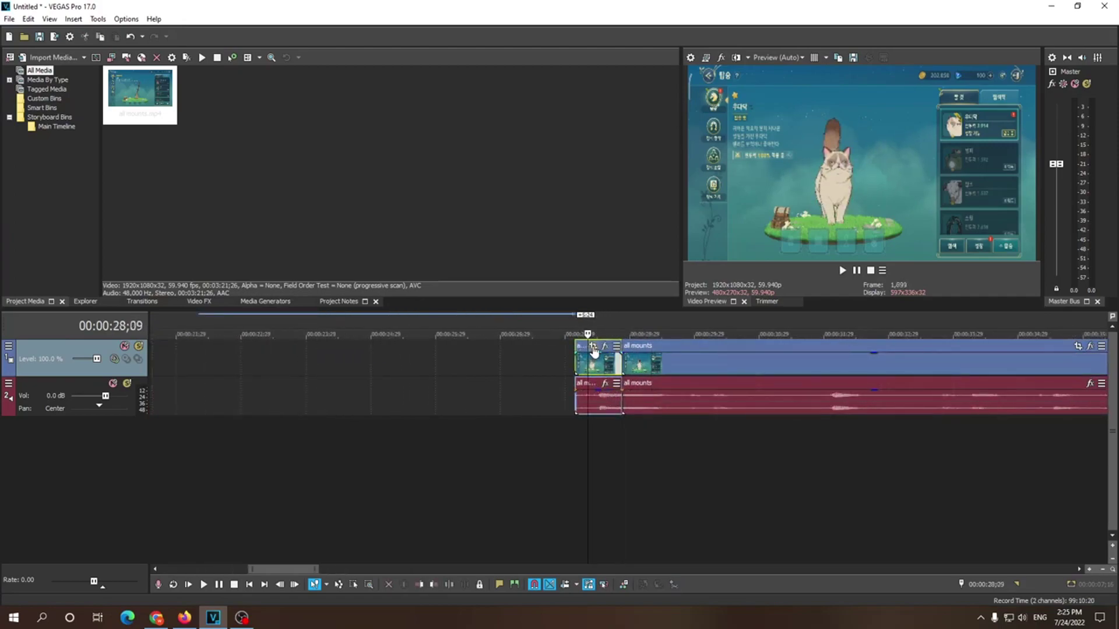
pyautogui.click(593, 347)
pyautogui.moveTo(354, 246); pyautogui.dragTo(297, 218)
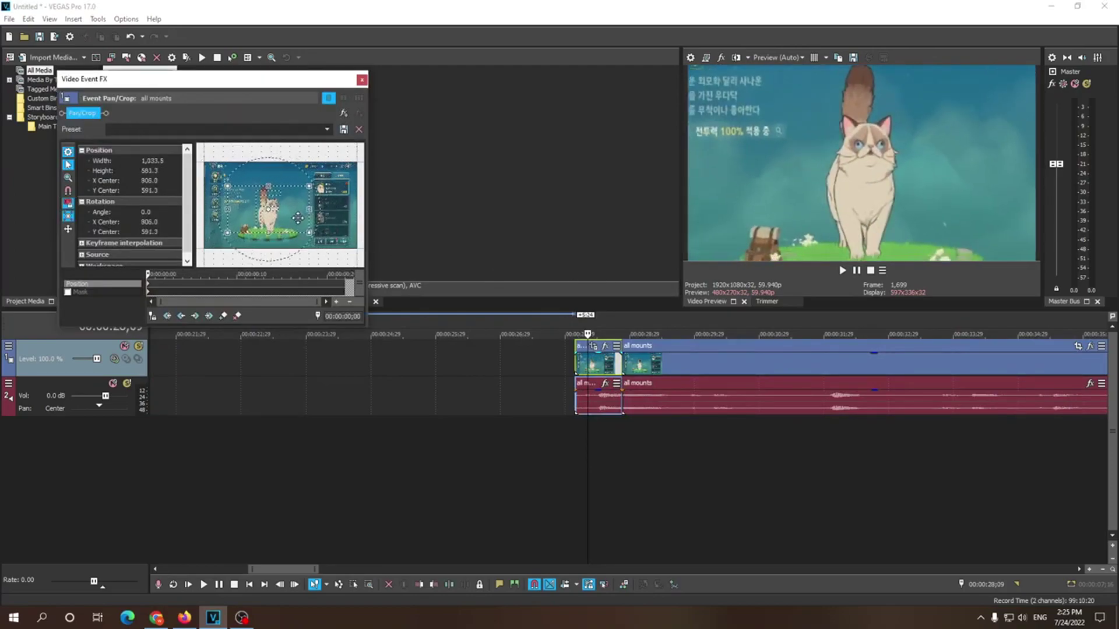
pyautogui.click(362, 81)
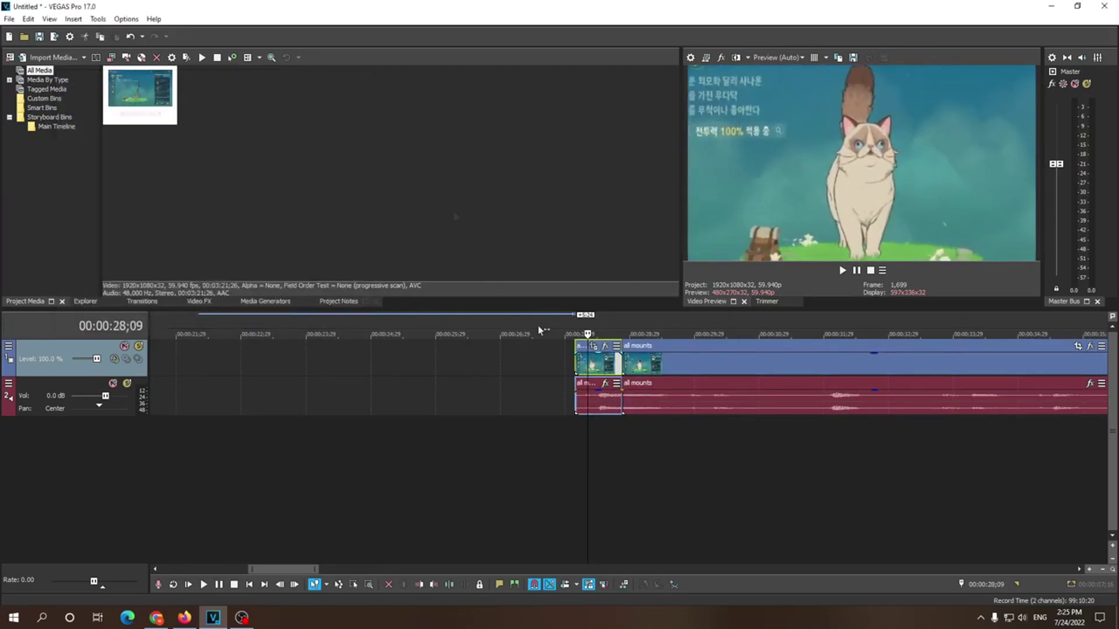
pyautogui.click(628, 432)
pyautogui.click(573, 437)
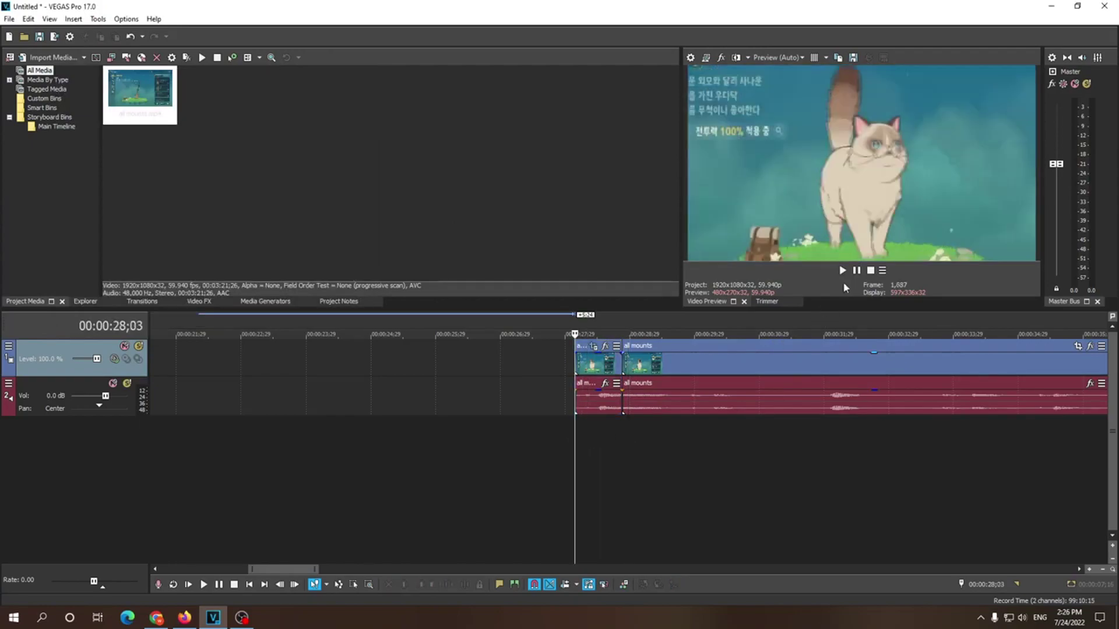
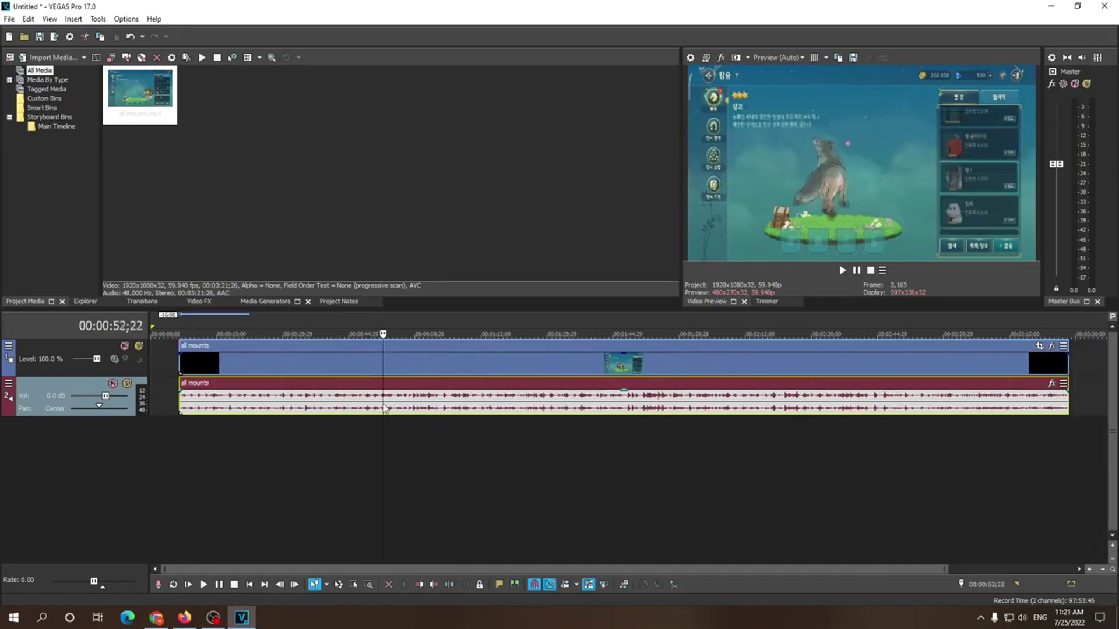
# Step: Shift the ungrouped video and audio clips later one at a time, and line their starts up again
pyautogui.click(342, 400)
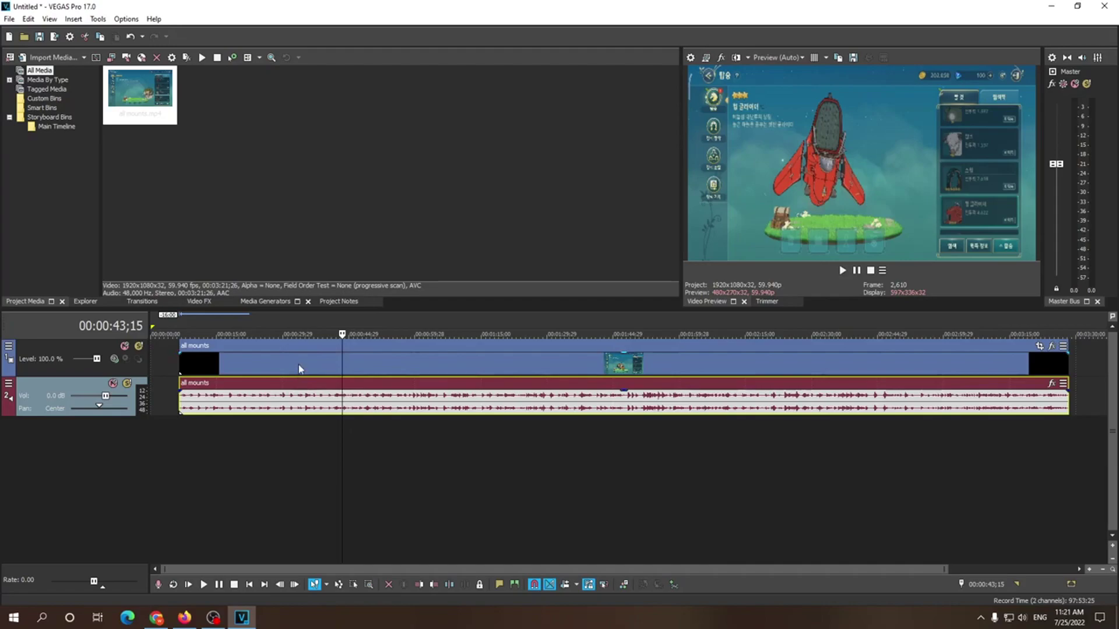
pyautogui.moveTo(298, 365); pyautogui.dragTo(343, 369)
pyautogui.moveTo(284, 406); pyautogui.dragTo(362, 397)
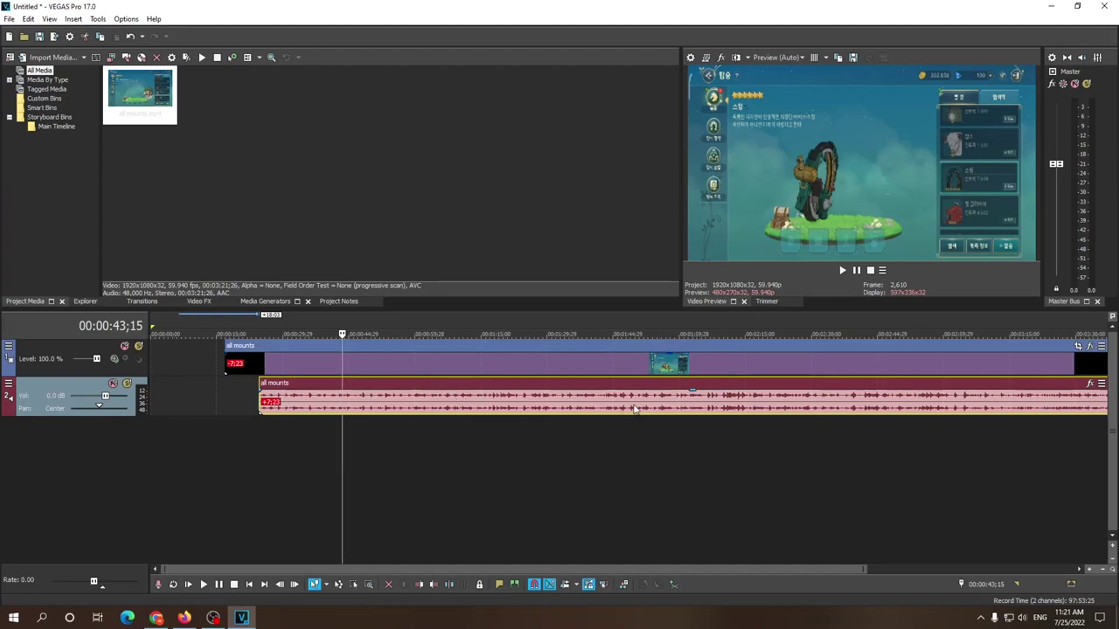
pyautogui.moveTo(619, 406); pyautogui.dragTo(586, 407)
pyautogui.click(585, 406)
# Step: Delete only the "all mounts" video clip, keeping its ungrouped audio on the timeline
pyautogui.click(536, 364)
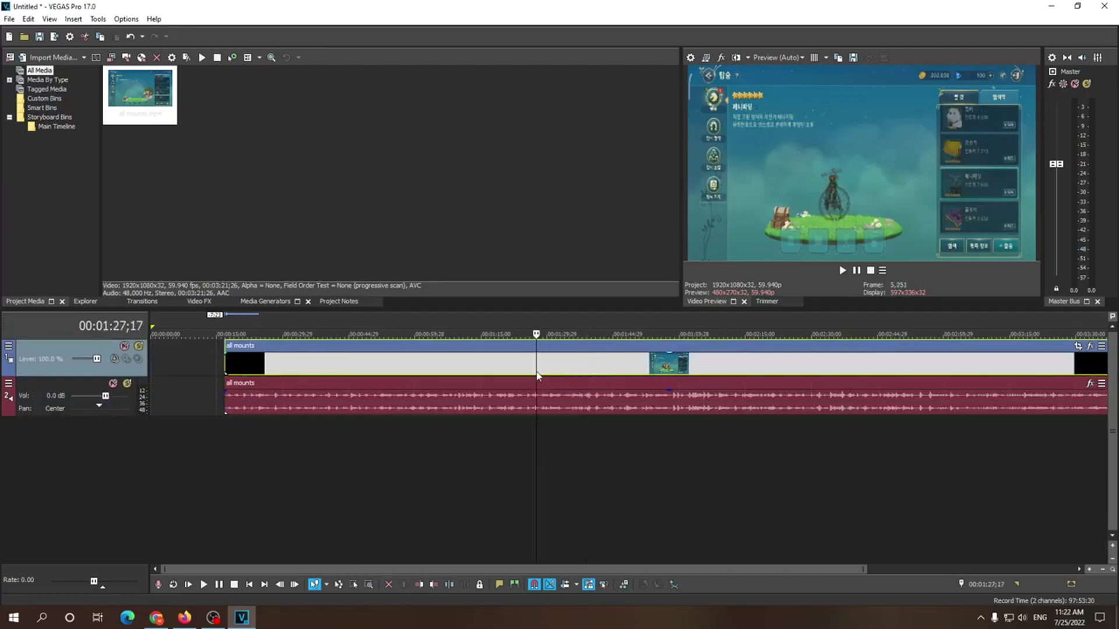
pyautogui.click(545, 396)
pyautogui.click(565, 367)
pyautogui.press('Delete')
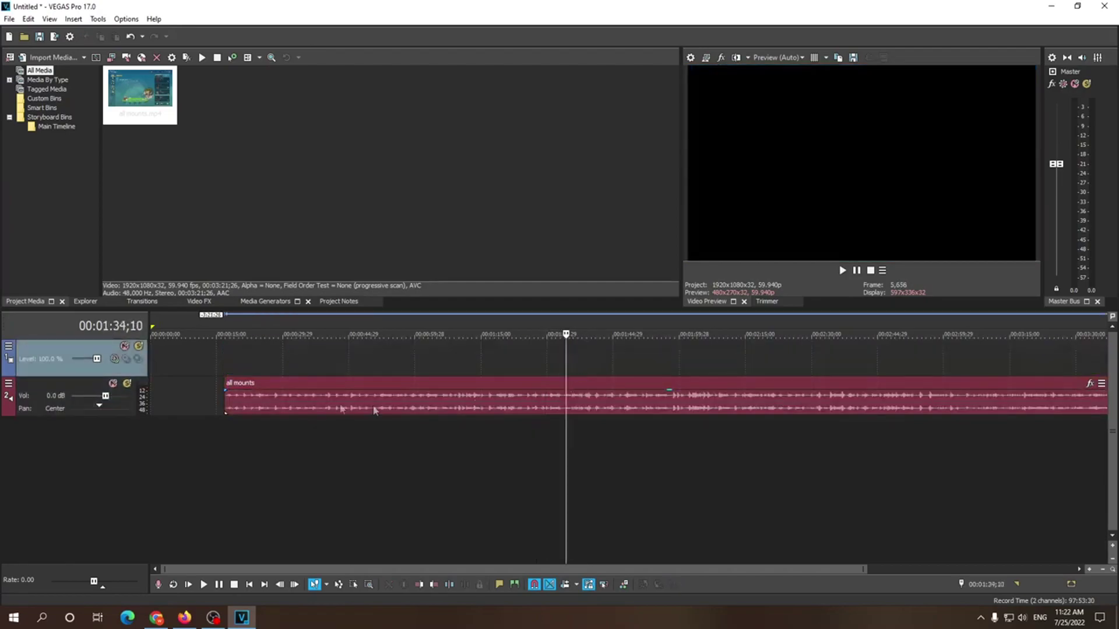
# Step: Move the remaining "all mounts" audio clip to the very start of the timeline
pyautogui.click(232, 431)
pyautogui.click(226, 427)
pyautogui.click(390, 438)
pyautogui.click(561, 433)
pyautogui.moveTo(707, 406); pyautogui.dragTo(609, 406)
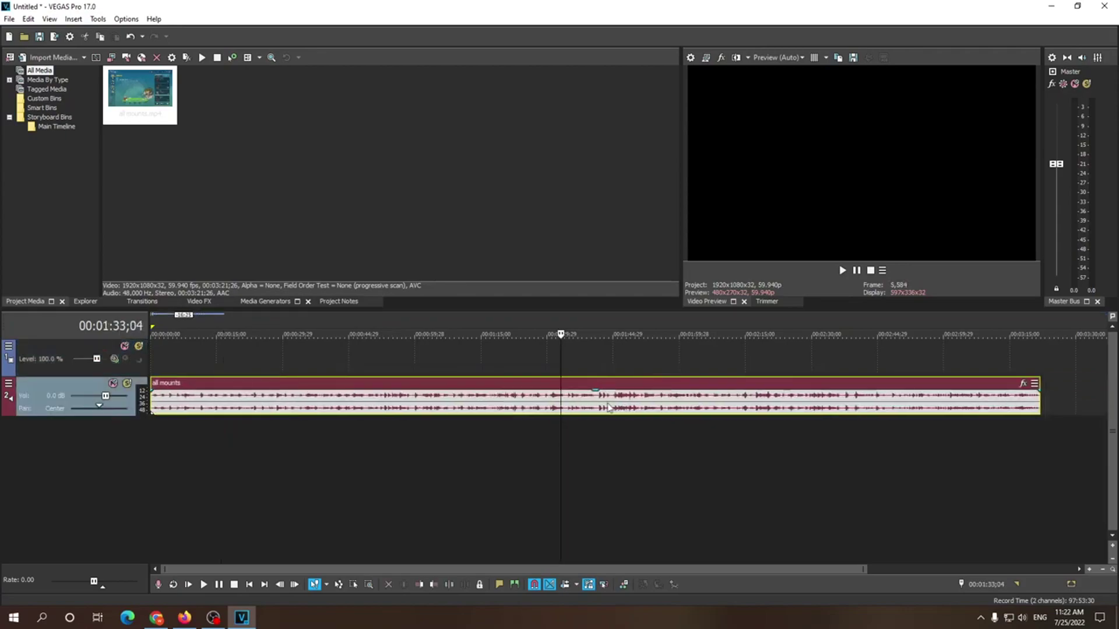
pyautogui.click(1013, 425)
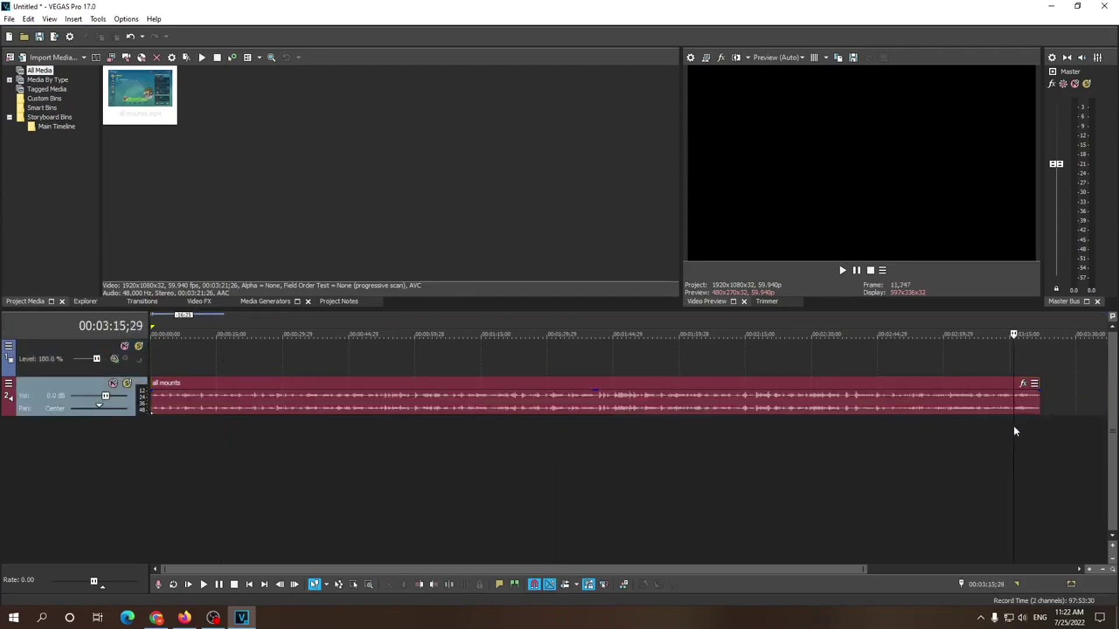
pyautogui.click(399, 485)
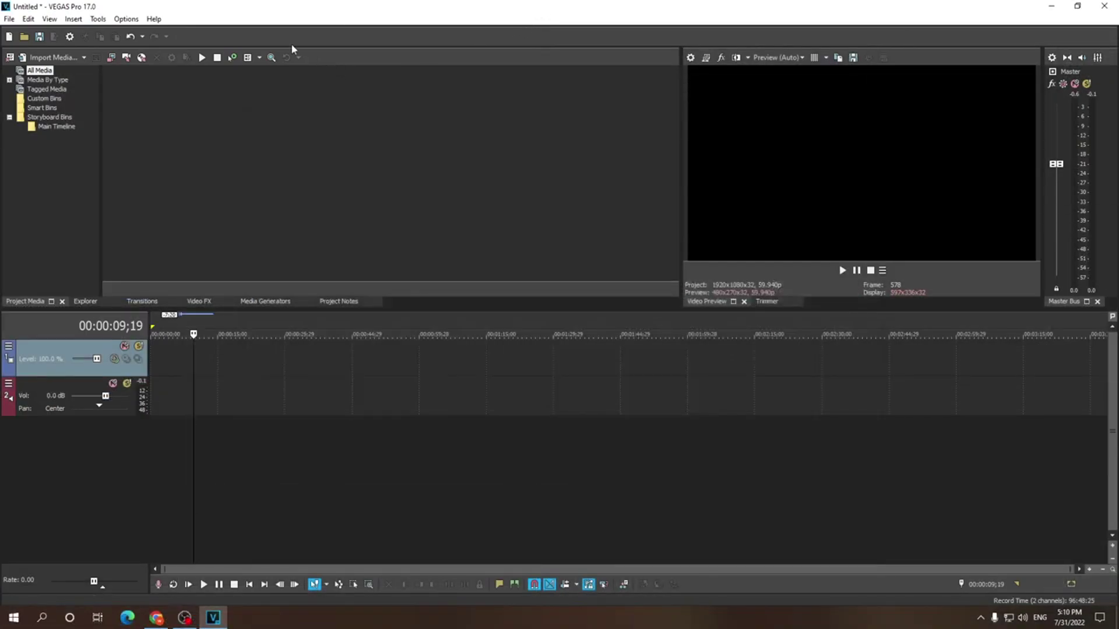
# Step: Import the "CONGRatulations" video and place it on the timeline without matching the project settings to it
pyautogui.click(52, 57)
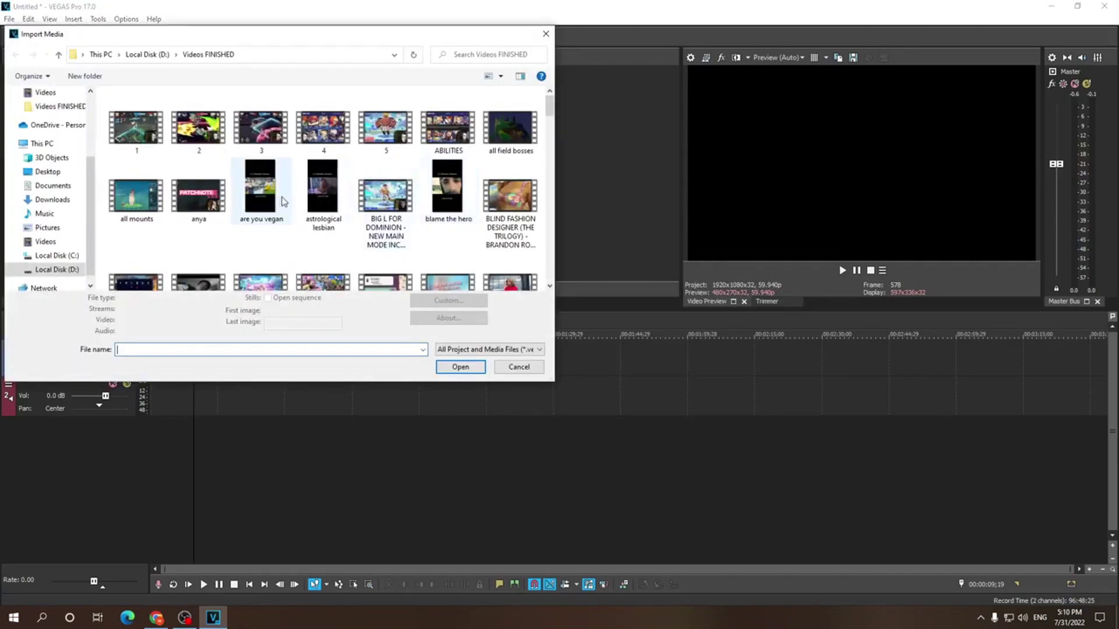
pyautogui.scroll(-3, 282, 201)
pyautogui.doubleClick(138, 260)
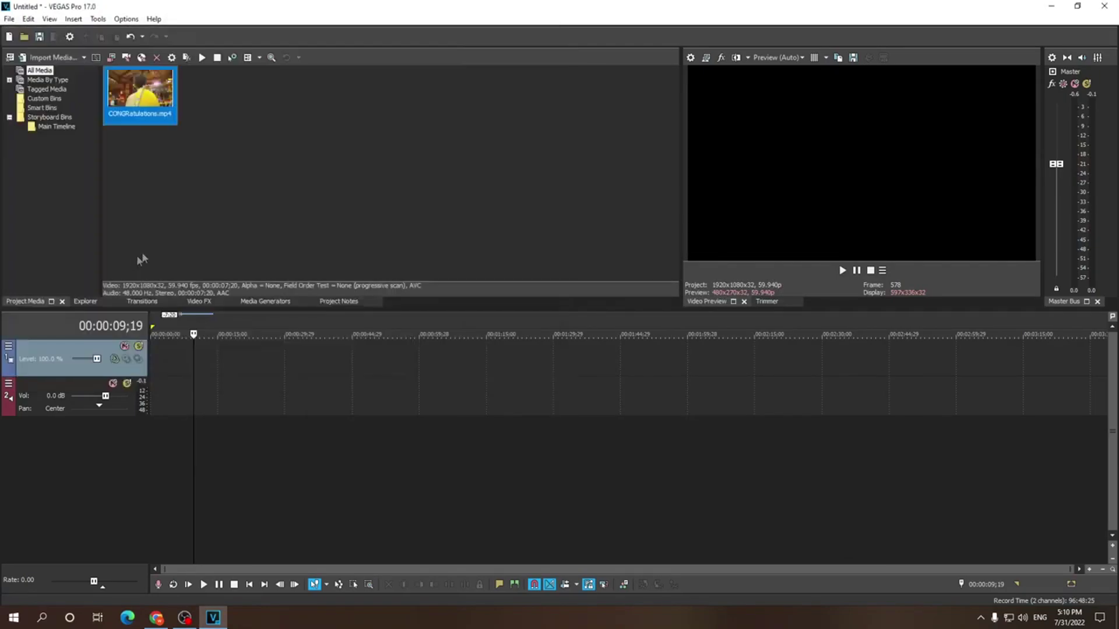
pyautogui.moveTo(149, 92); pyautogui.dragTo(210, 409)
pyautogui.click(653, 242)
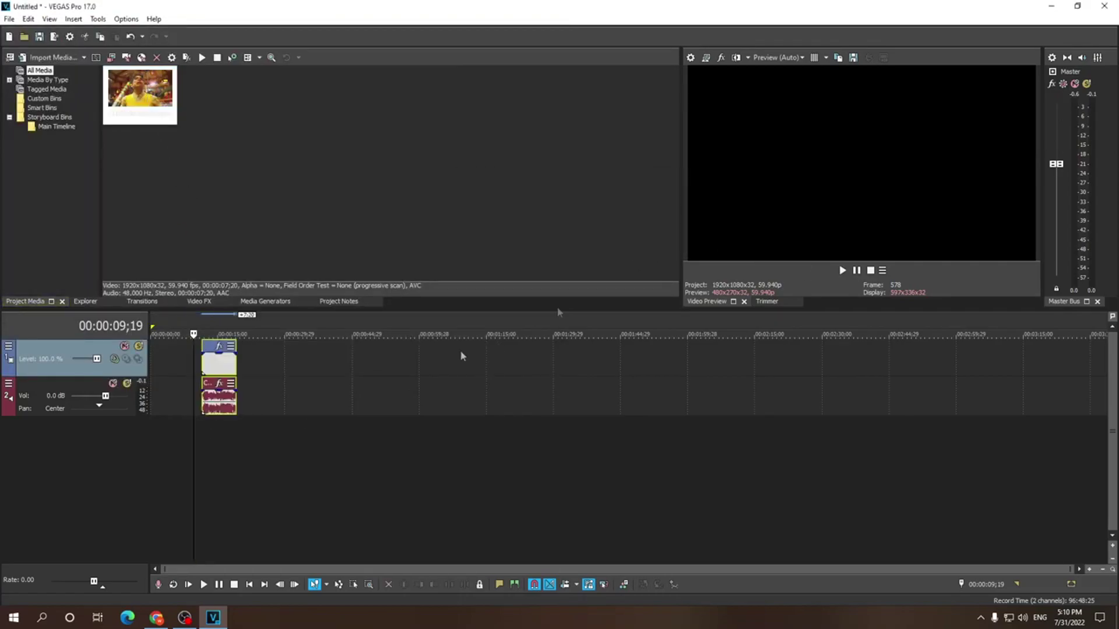
# Step: Set the system speaker volume to 29 and play the "CONGRatulations" clip from its start
pyautogui.click(204, 495)
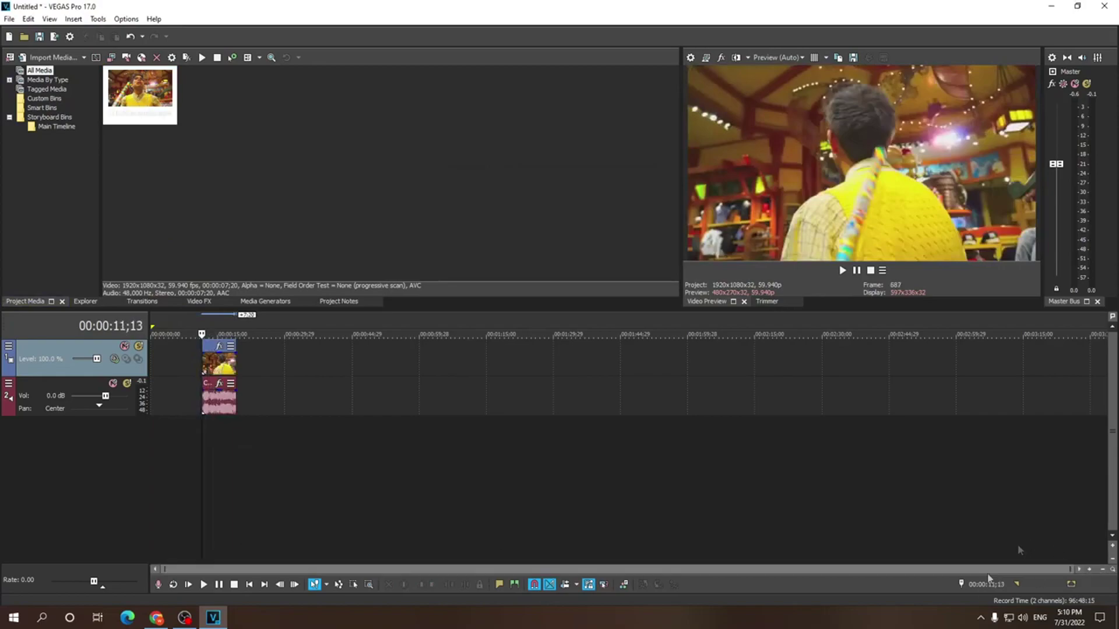
pyautogui.click(1022, 619)
pyautogui.click(993, 593)
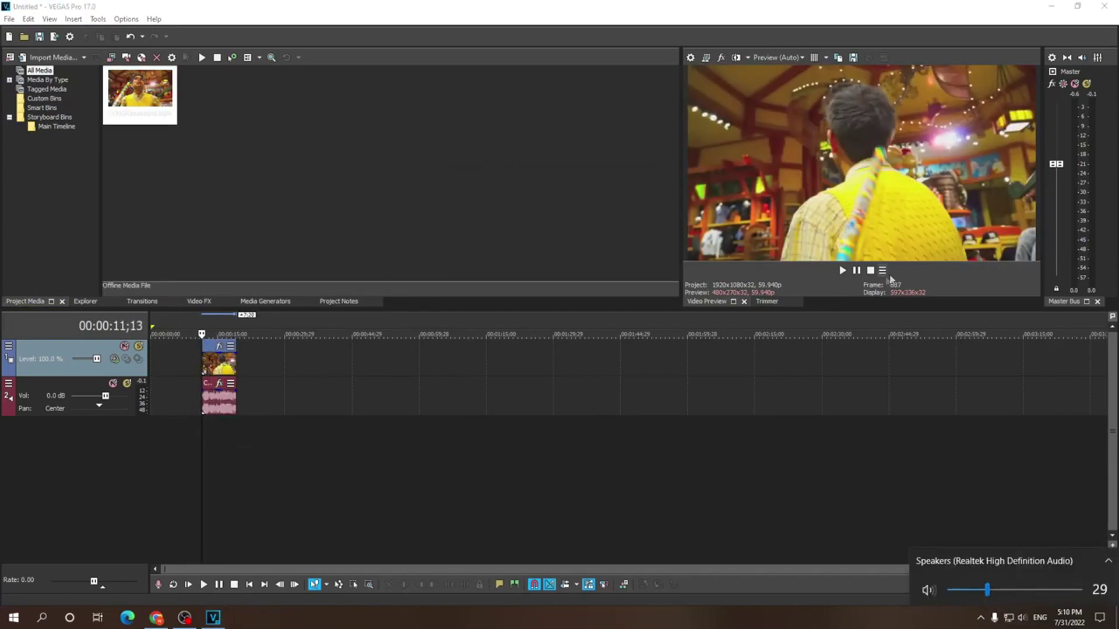
pyautogui.click(841, 271)
pyautogui.click(856, 271)
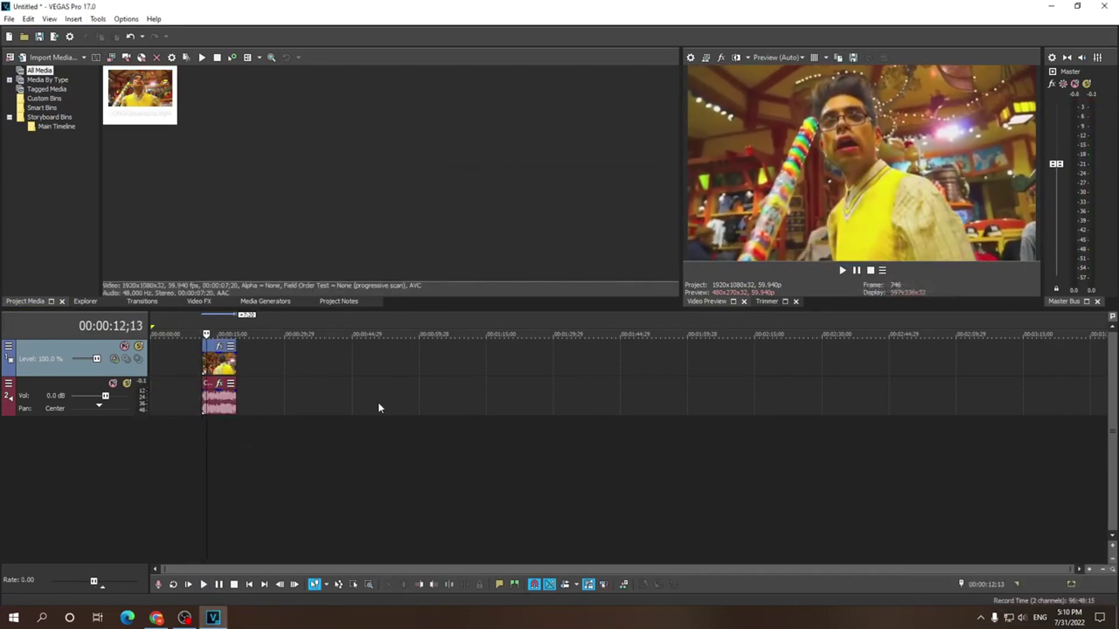
pyautogui.press('space')
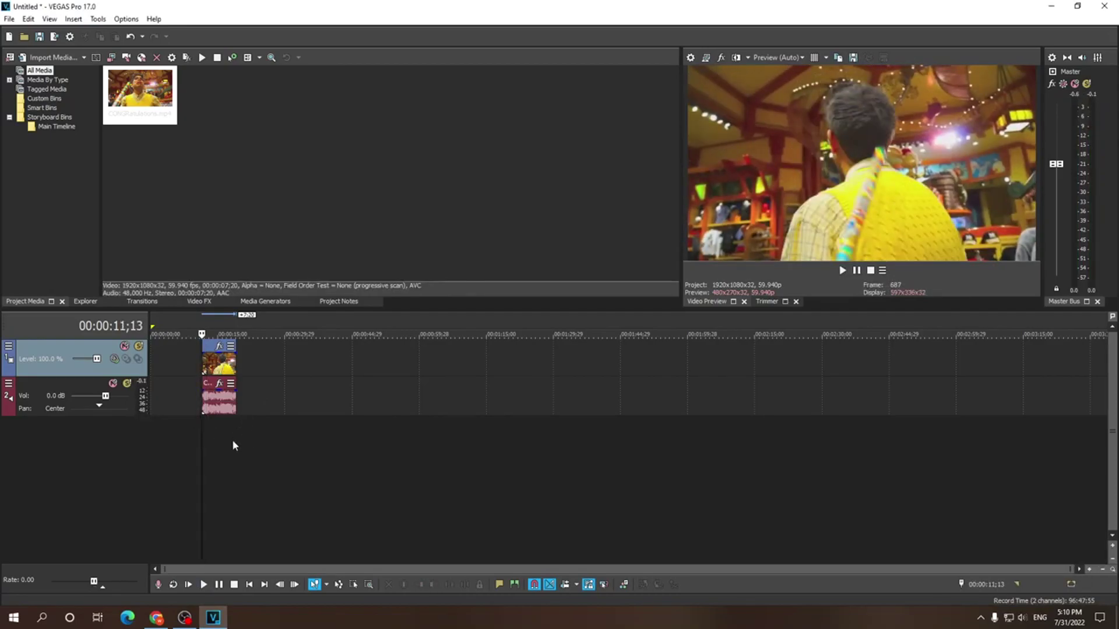
# Step: Add a fade-in of 18 frames and a short fade-out to the "CONGRatulations" video clip
pyautogui.scroll(3, 212, 426)
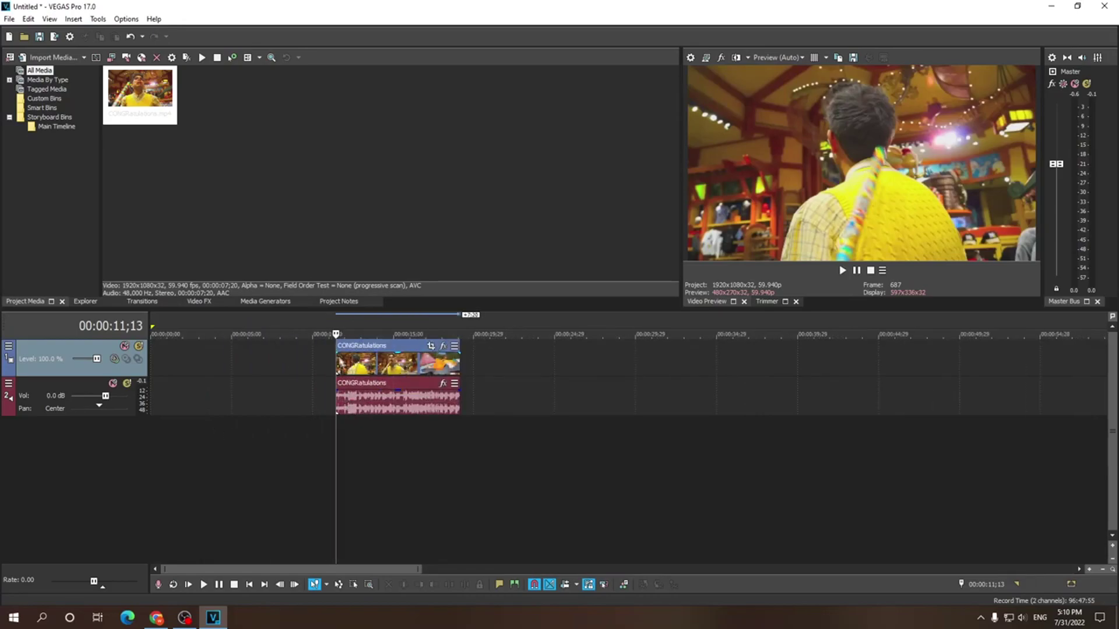
pyautogui.click(379, 362)
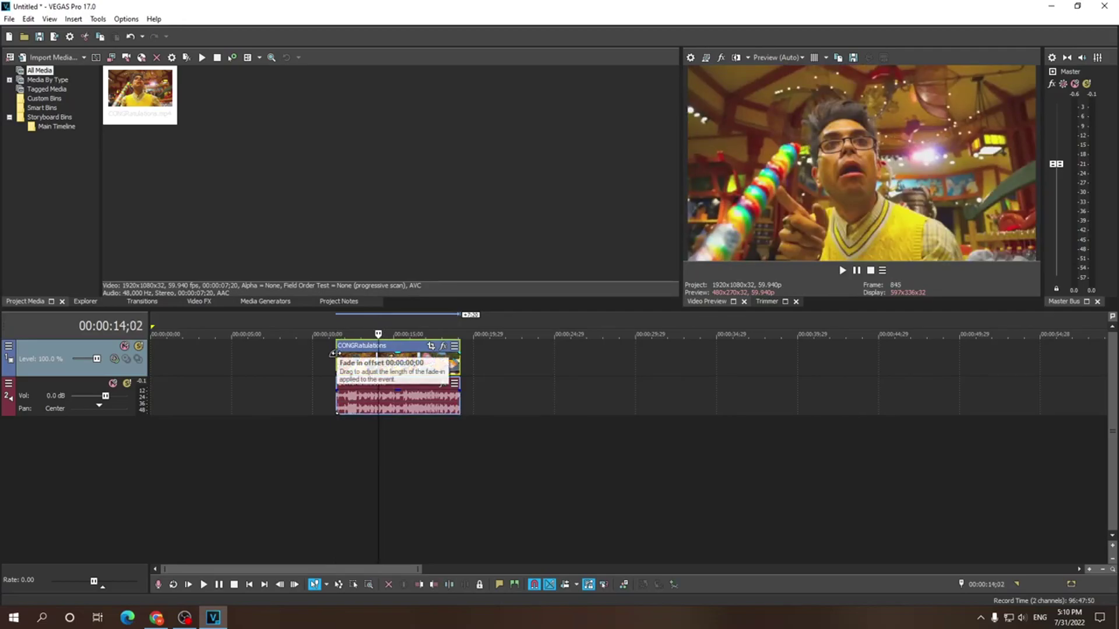
pyautogui.moveTo(334, 353); pyautogui.dragTo(342, 353)
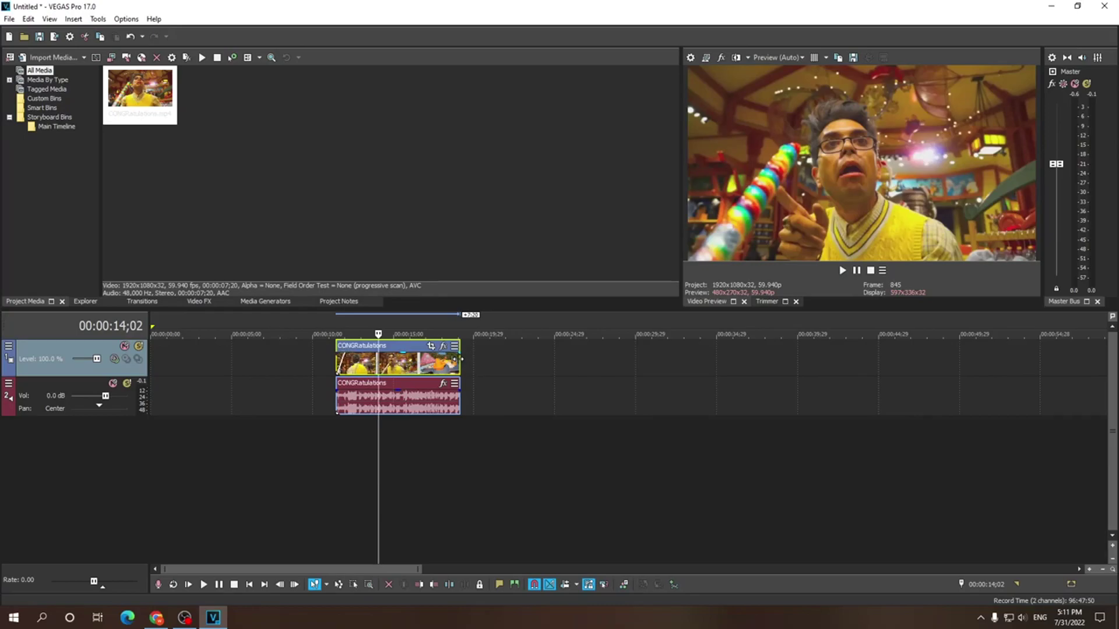
pyautogui.scroll(5, 457, 358)
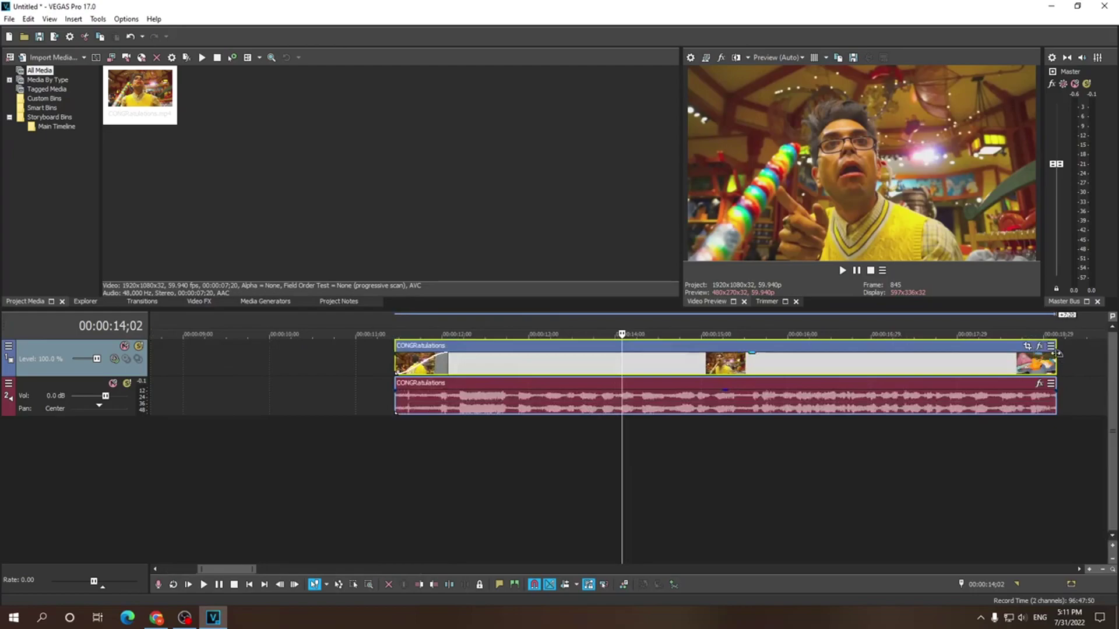
pyautogui.moveTo(1056, 351); pyautogui.dragTo(1014, 353)
# Step: Play the "CONGRatulations" clip from its start to preview the video fade-in, pausing just after it
pyautogui.click(393, 429)
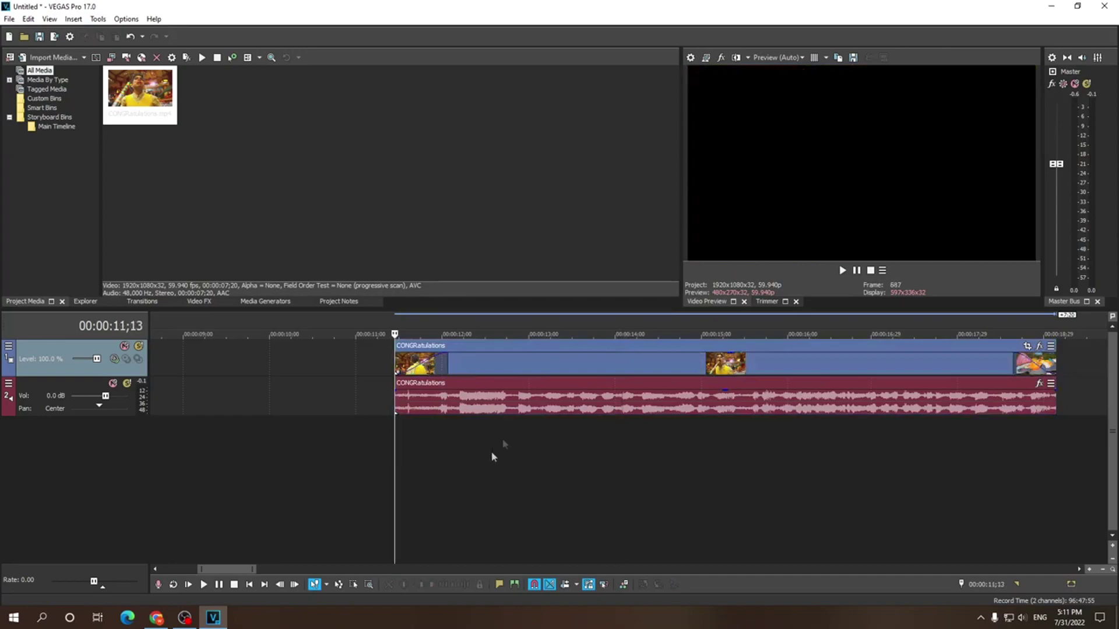
pyautogui.click(842, 271)
pyautogui.click(855, 270)
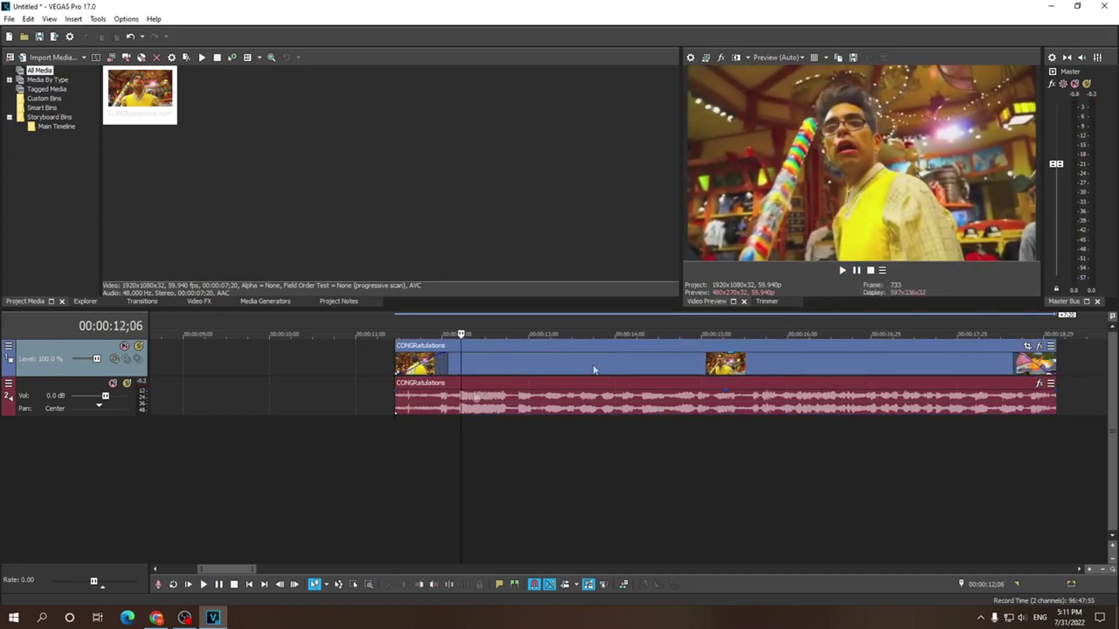
# Step: Remove the fade-in from the "CONGRatulations" video clip and play back its start and its ending
pyautogui.click(441, 368)
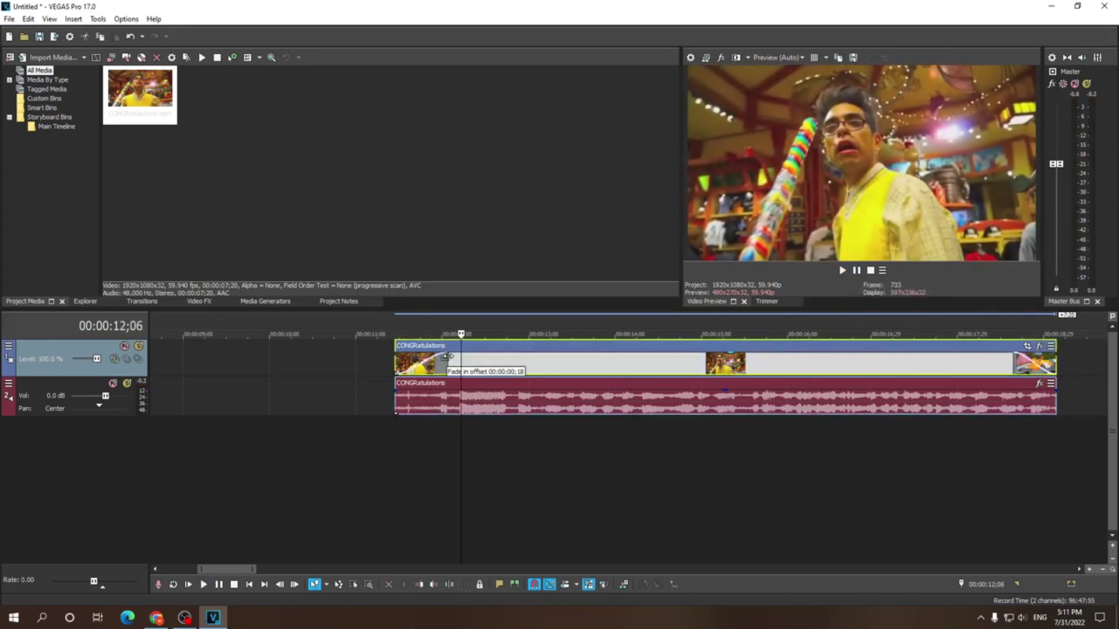
pyautogui.click(407, 431)
pyautogui.click(841, 270)
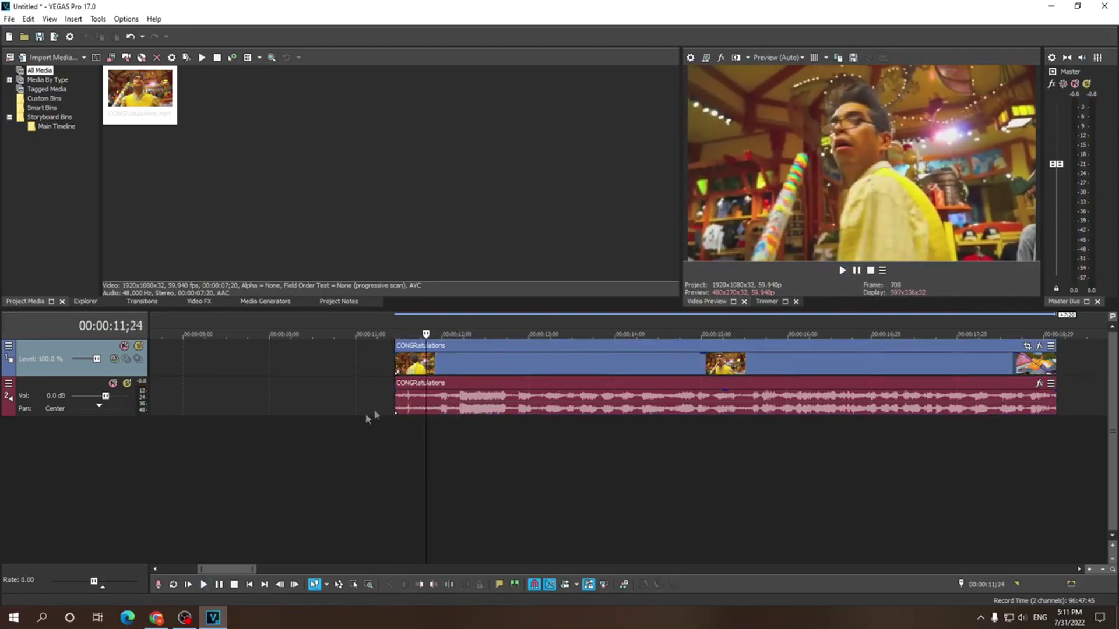
pyautogui.click(1008, 410)
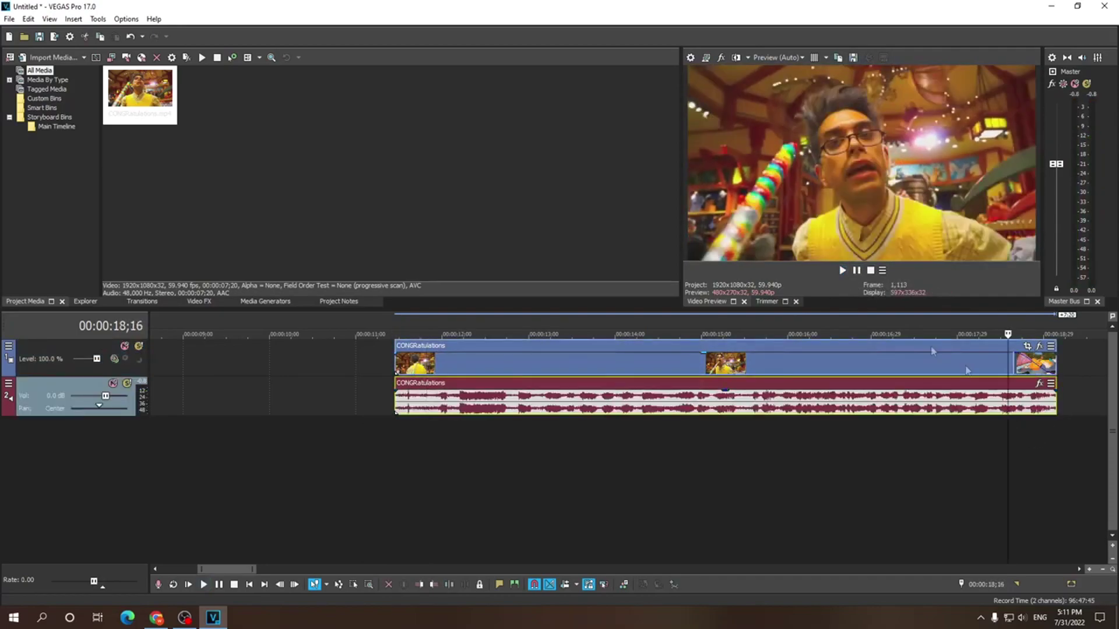
pyautogui.click(842, 271)
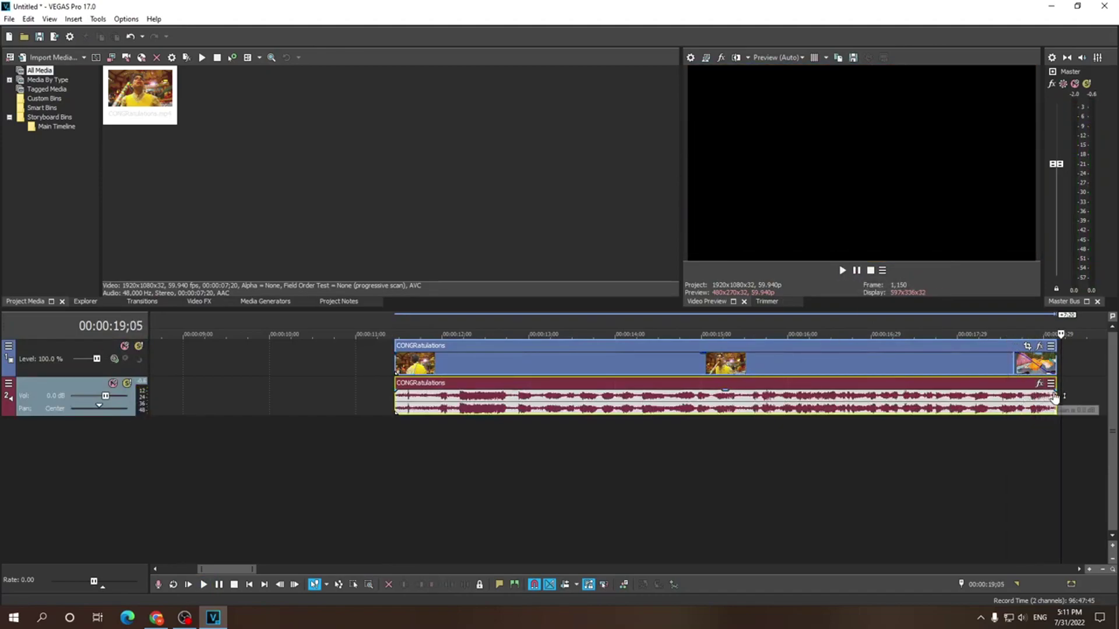
# Step: Add a fade-out and a shorter fade-in to the "CONGRatulations" audio clip, previewing its ending
pyautogui.moveTo(1056, 390); pyautogui.dragTo(1023, 391)
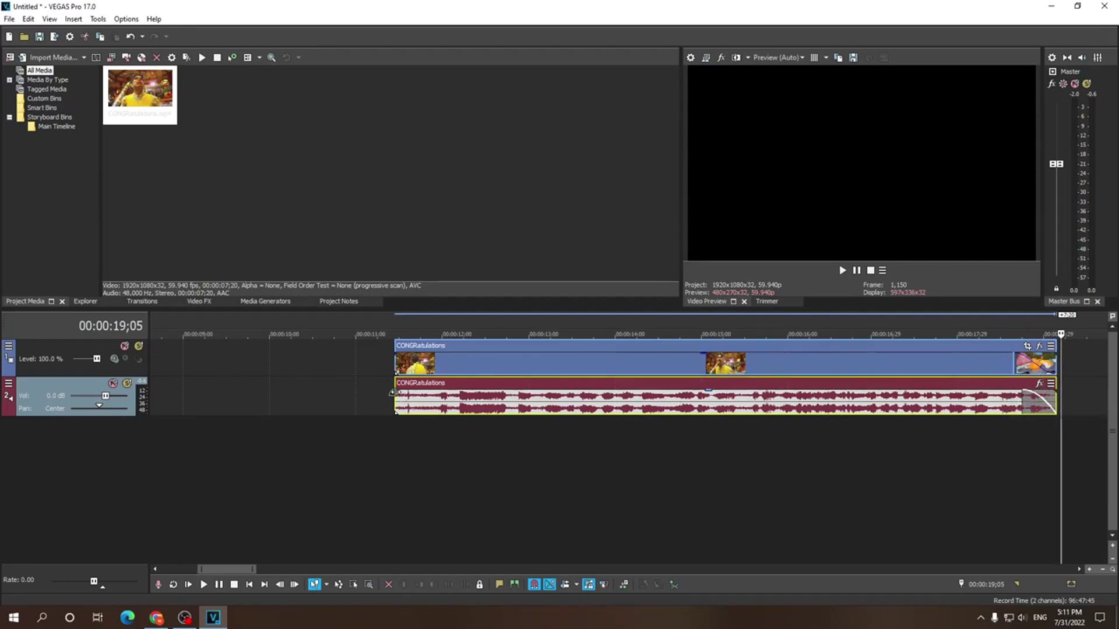
pyautogui.click(997, 430)
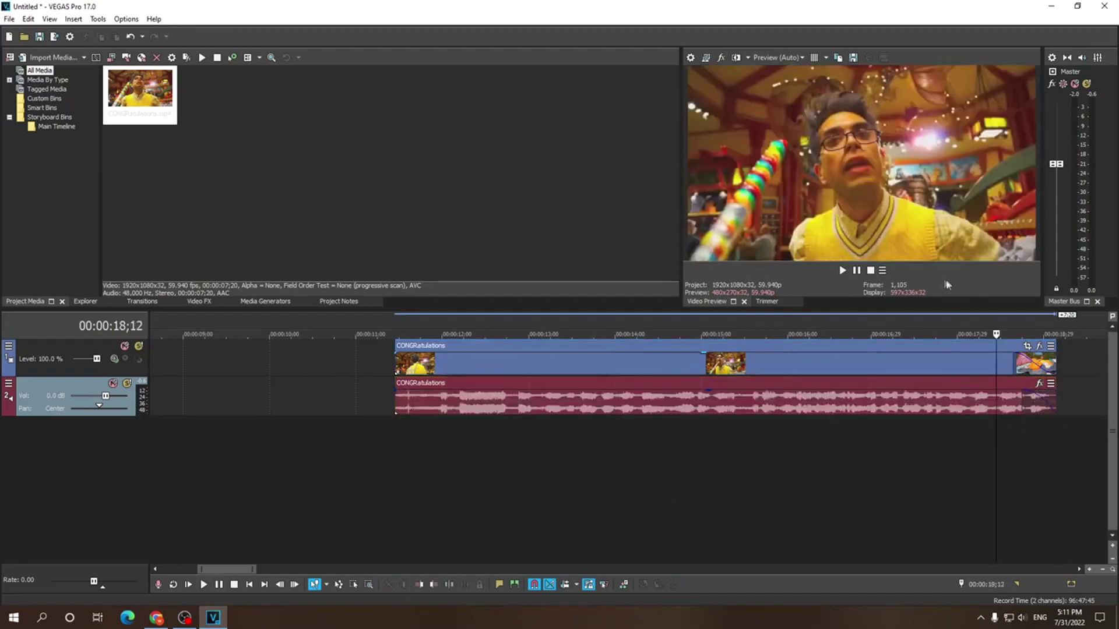
pyautogui.click(843, 271)
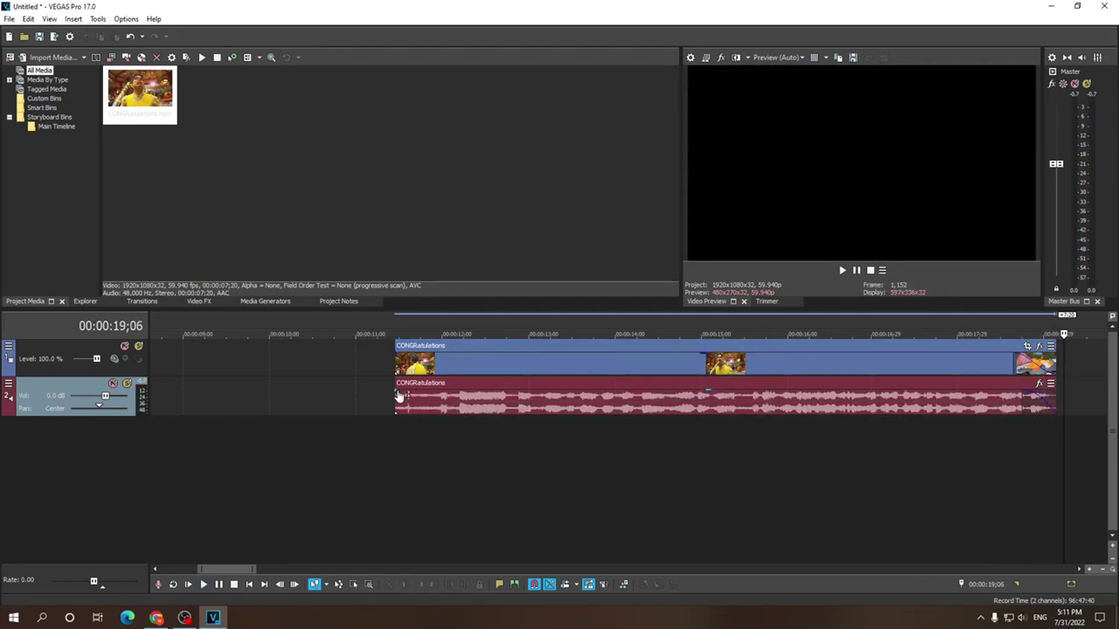
pyautogui.moveTo(393, 391); pyautogui.dragTo(406, 396)
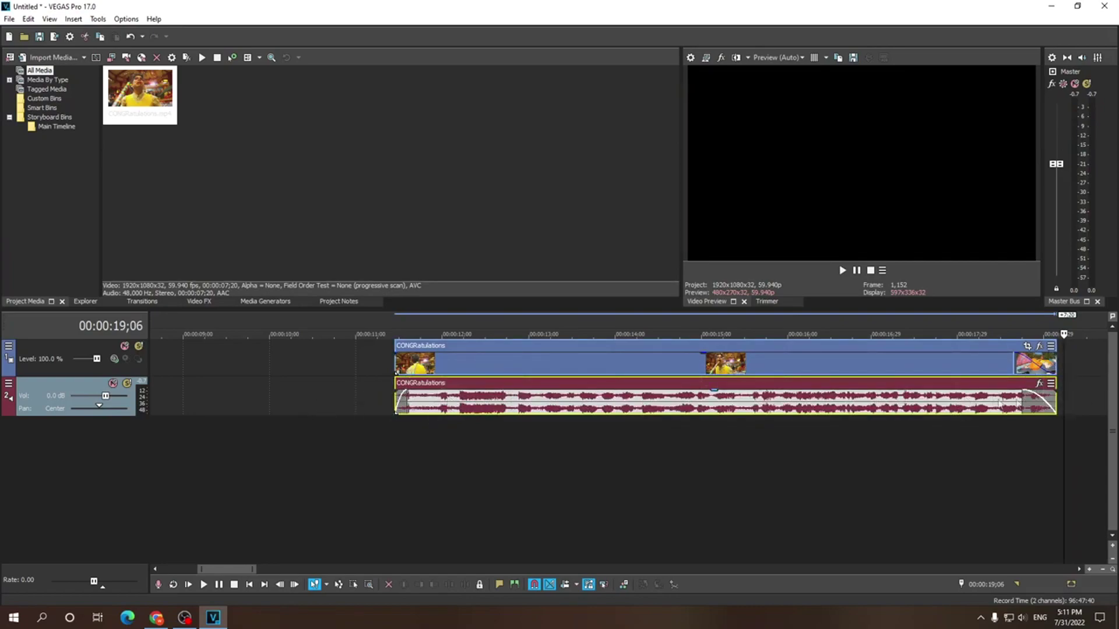
pyautogui.click(394, 440)
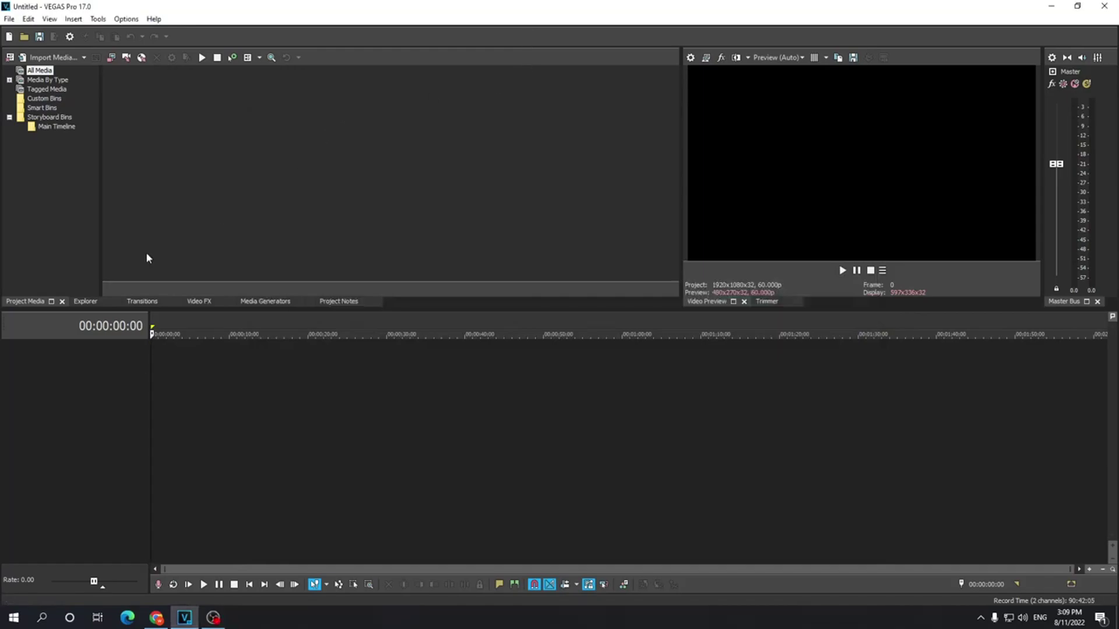
# Step: Import the "all mounts" video from the "Videos FINISHED" folder and place it on the timeline, matching the project video settings to it
pyautogui.click(51, 58)
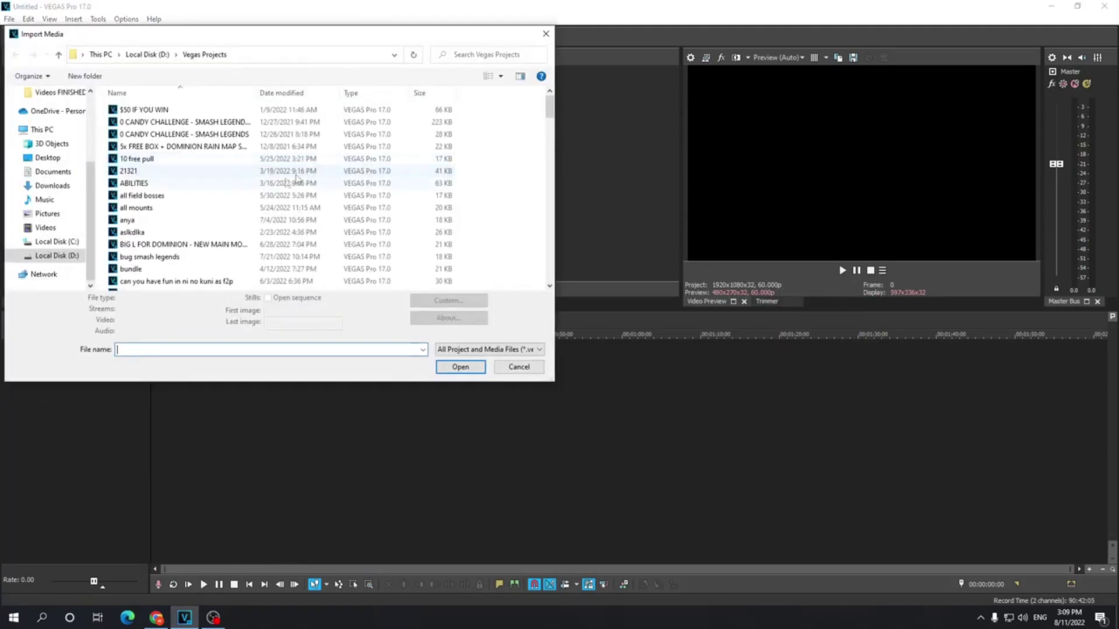
pyautogui.click(57, 256)
pyautogui.scroll(-2, 173, 265)
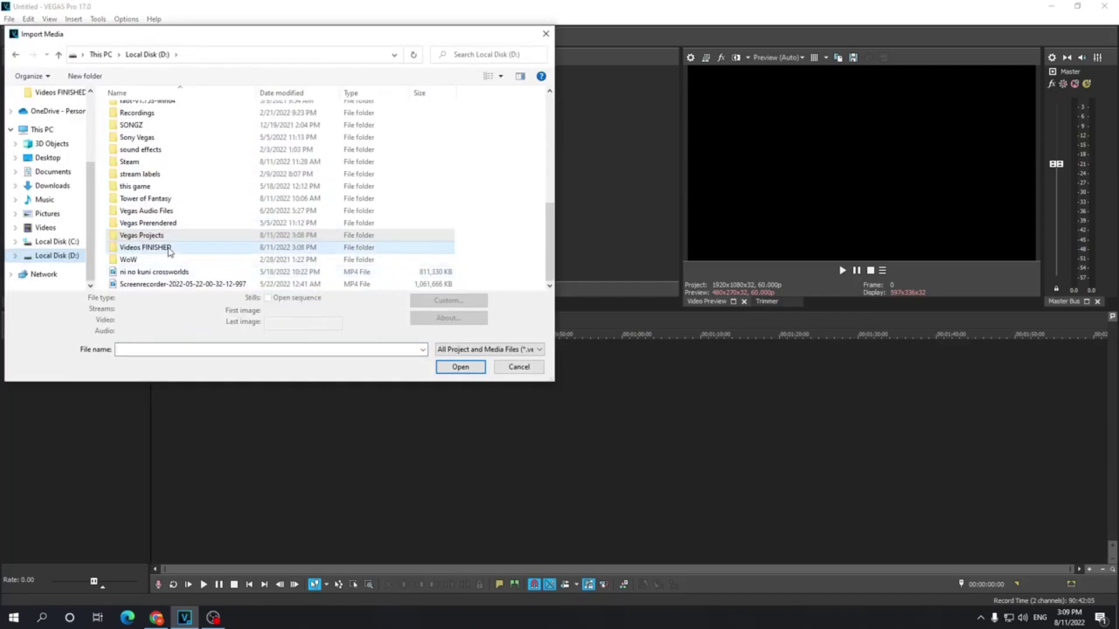
pyautogui.doubleClick(173, 249)
pyautogui.doubleClick(141, 197)
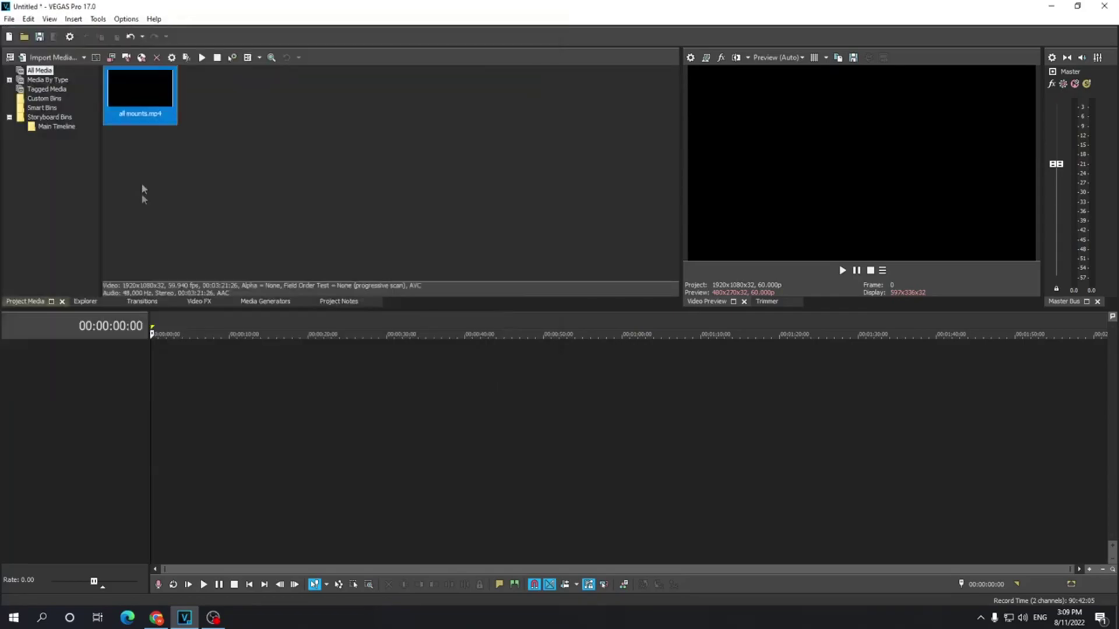
pyautogui.moveTo(149, 103); pyautogui.dragTo(277, 381)
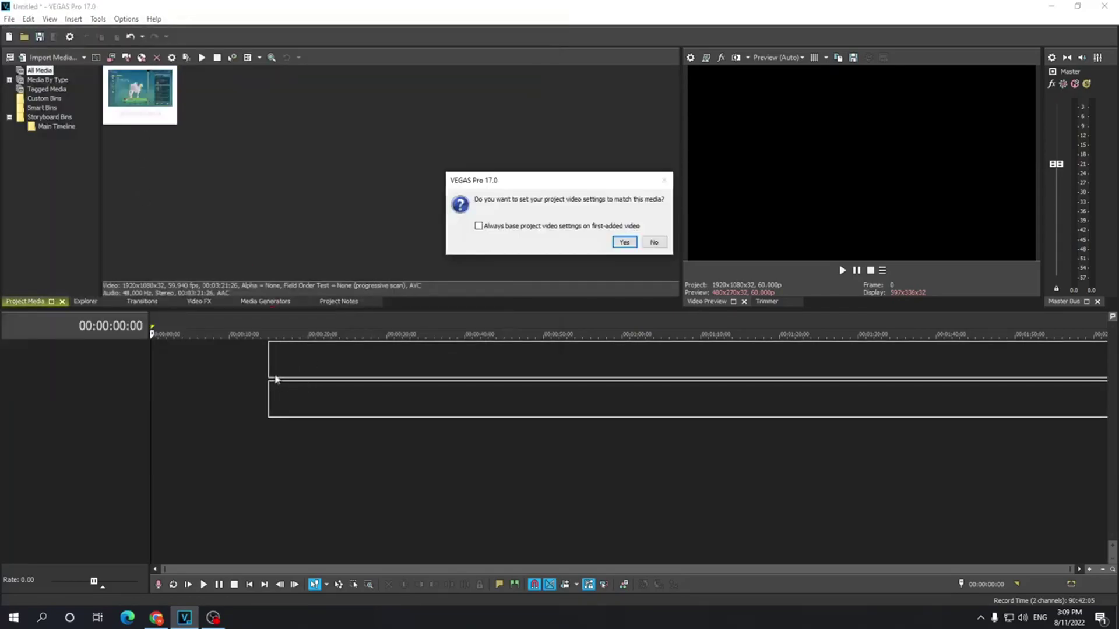
pyautogui.click(621, 242)
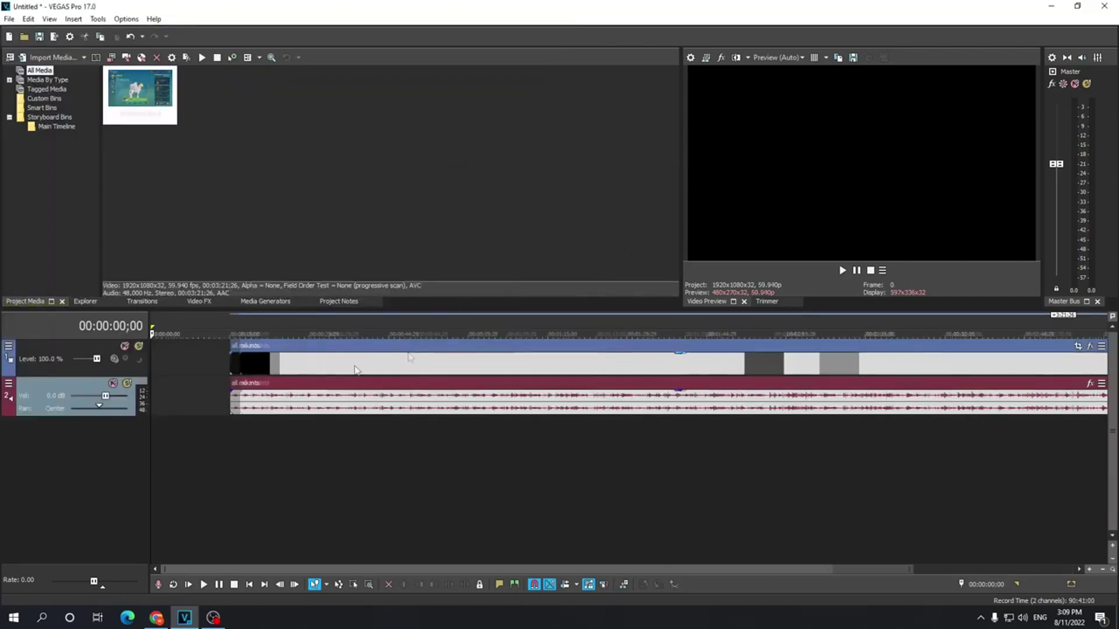
# Step: Play the "all mounts" clip from its start for a few seconds and pause it
pyautogui.click(228, 373)
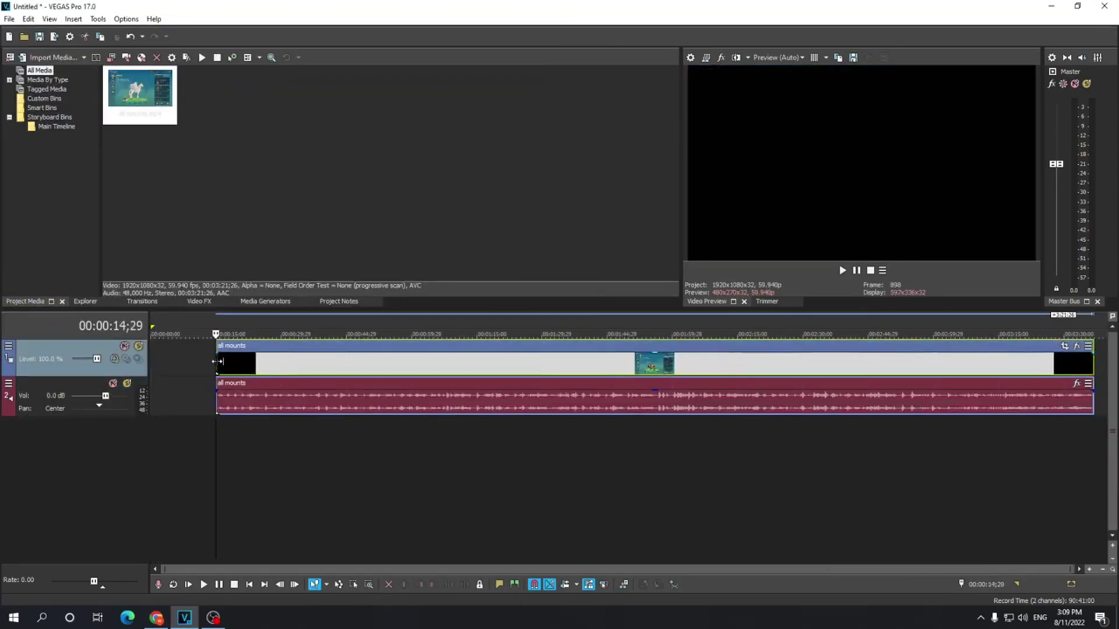
pyautogui.click(842, 270)
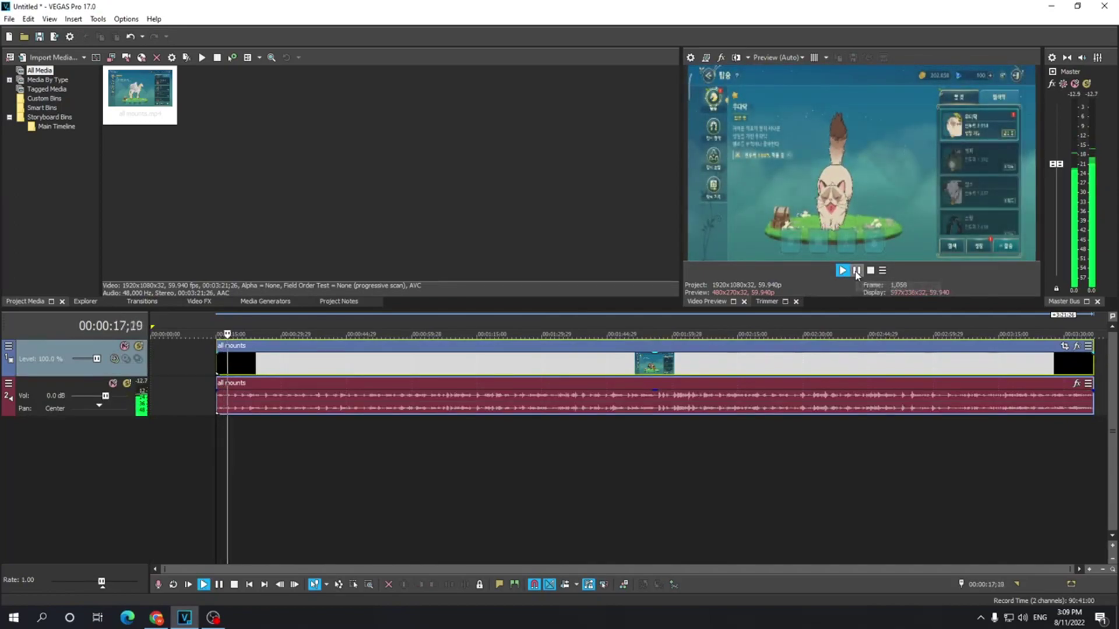
pyautogui.click(856, 271)
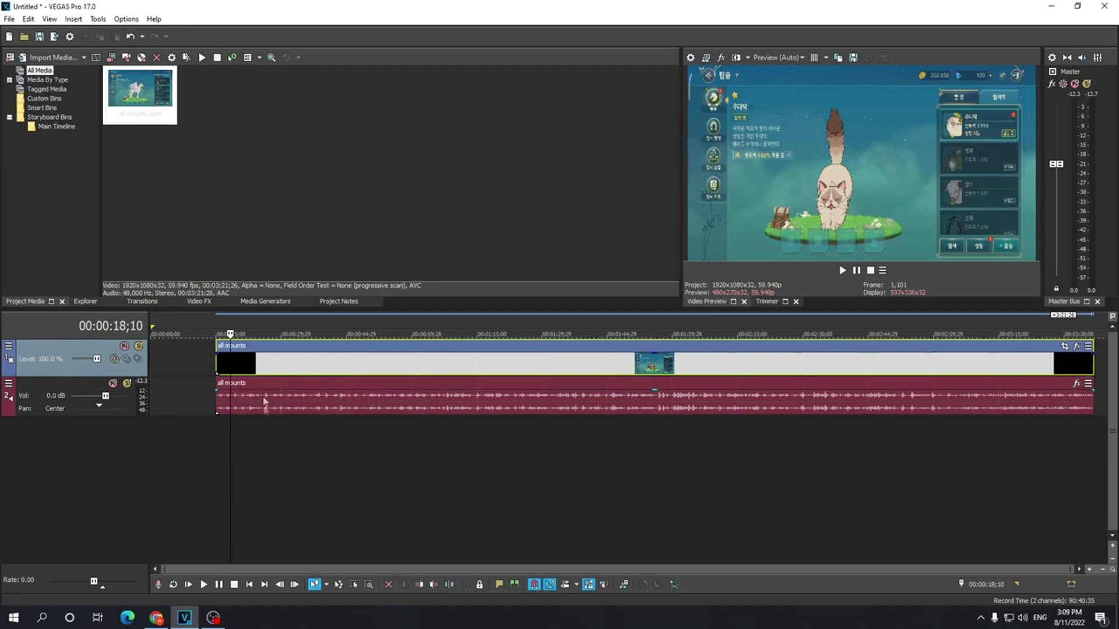
# Step: Ungroup the "all mounts" video clip from its audio
pyautogui.click(262, 422)
pyautogui.click(331, 371)
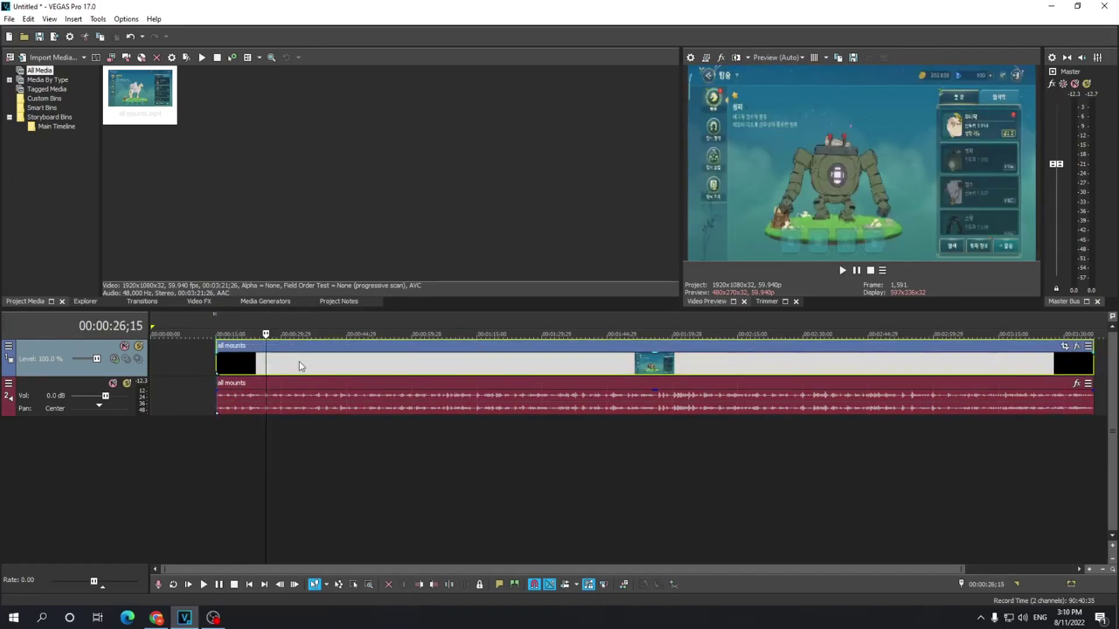
pyautogui.moveTo(299, 362); pyautogui.dragTo(302, 368)
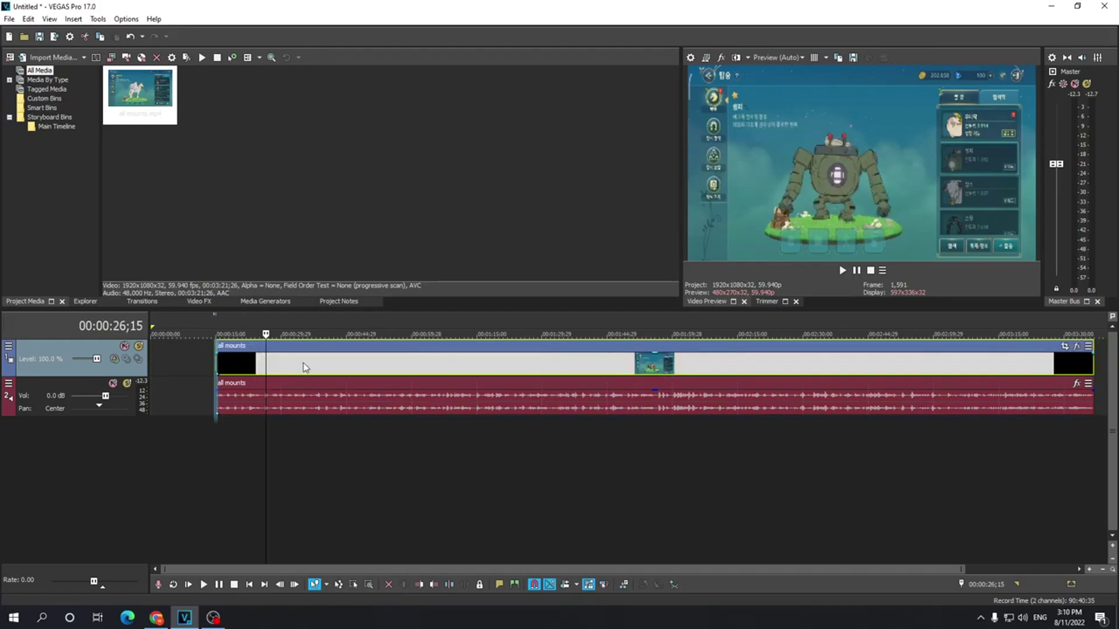
# Step: Split only the "all mounts" audio at 00:00:26;07 and delete the portion after the cut
pyautogui.click(265, 407)
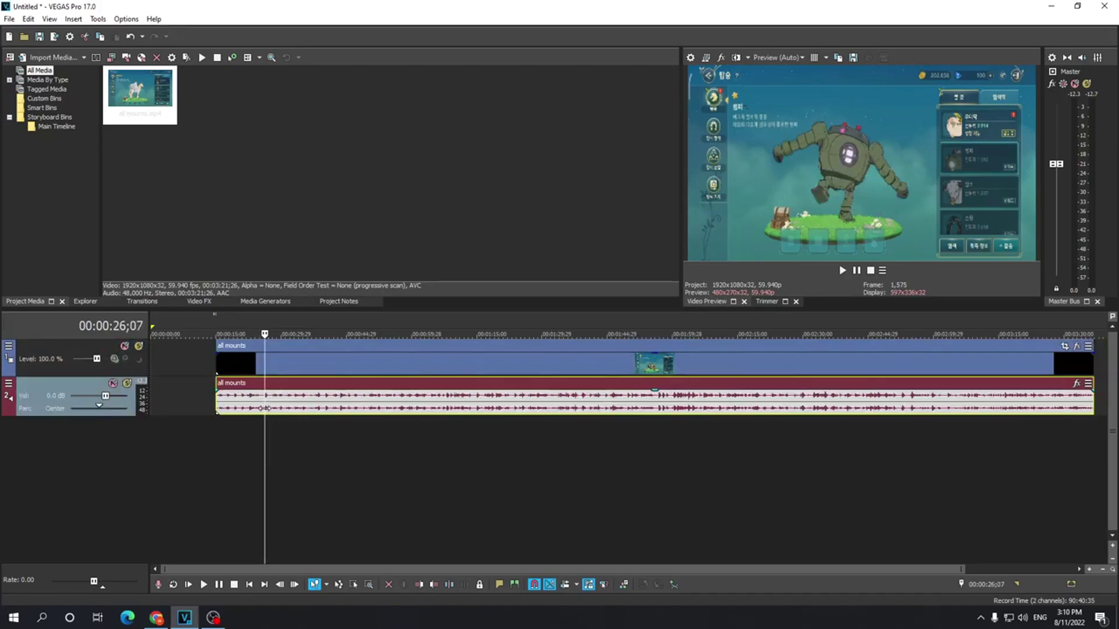
pyautogui.scroll(3, 263, 415)
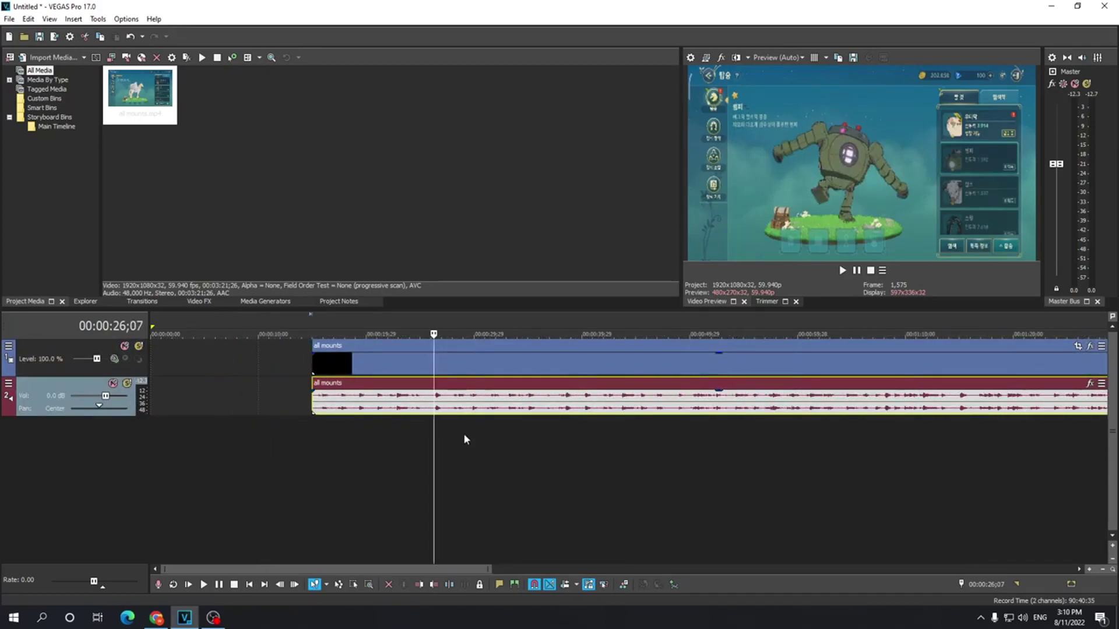
pyautogui.press('s')
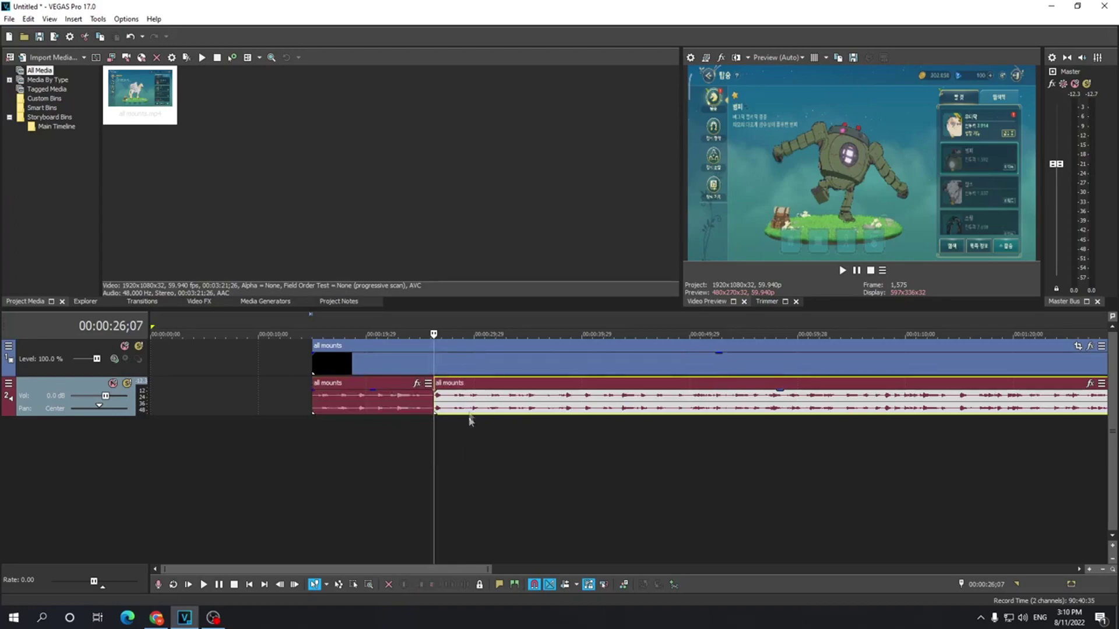
pyautogui.click(473, 408)
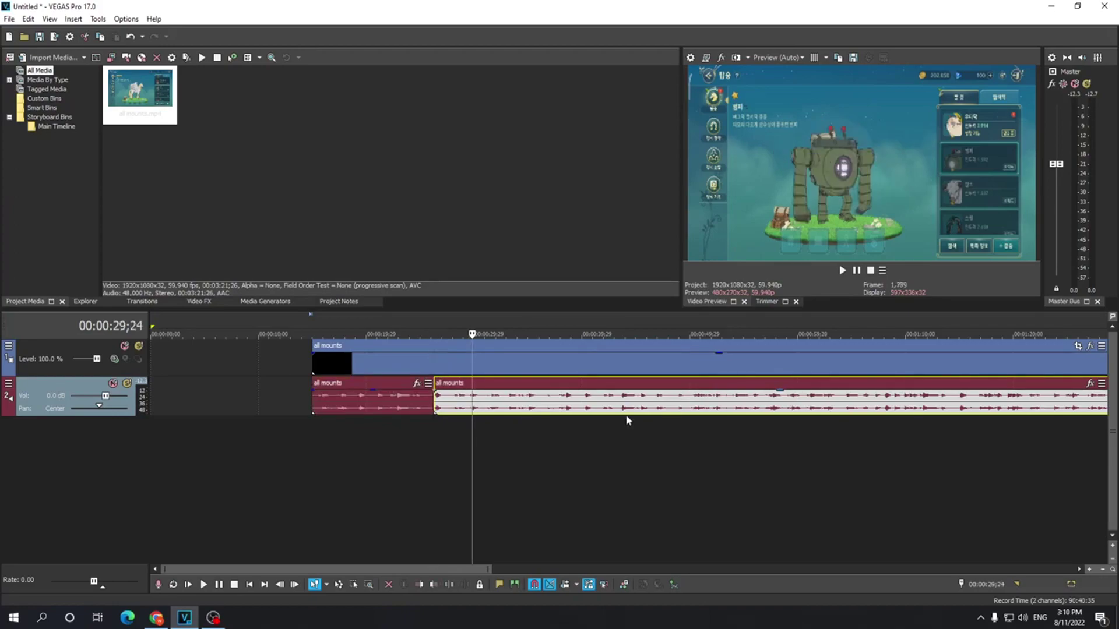
pyautogui.press('Delete')
# Step: Play the timeline from just before the shortened audio clip, at 00:00:14;08, and pause it
pyautogui.click(311, 421)
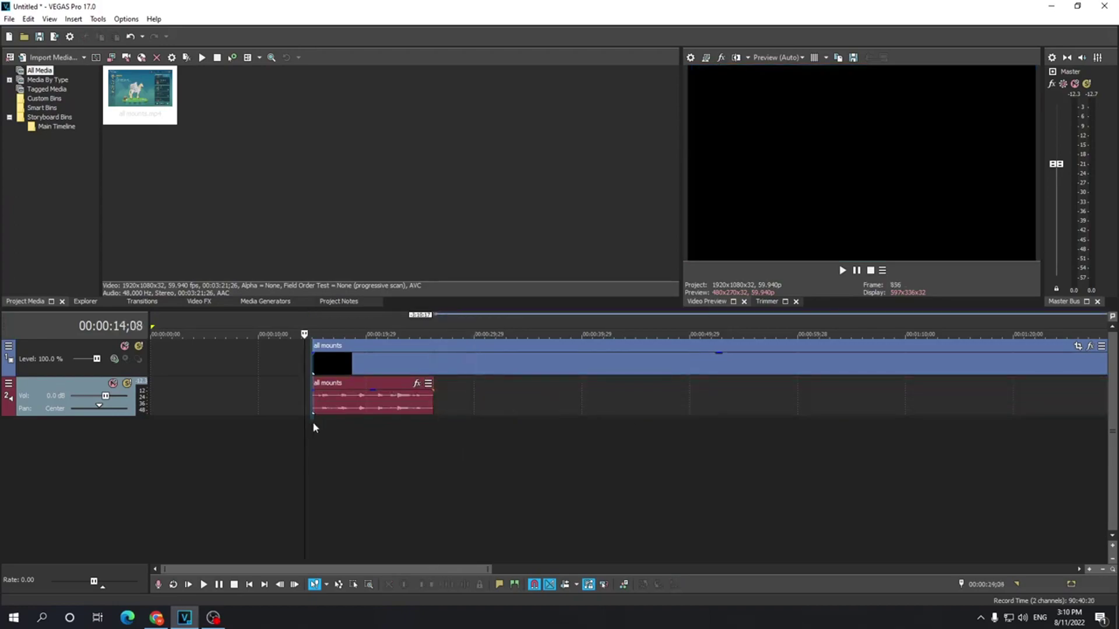
pyautogui.click(843, 270)
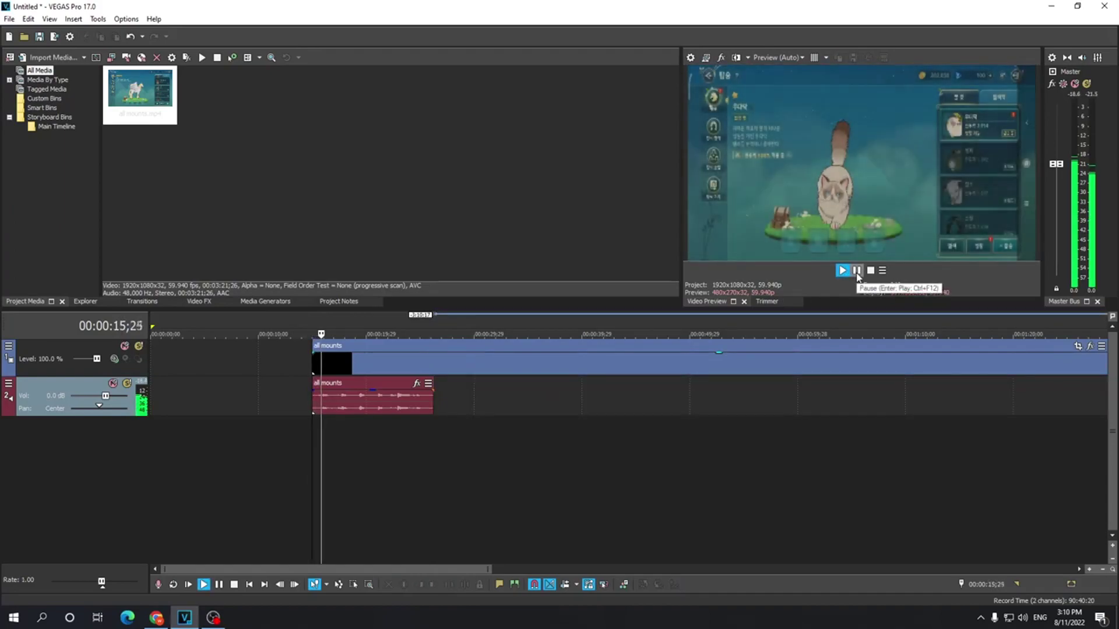
pyautogui.press('Return')
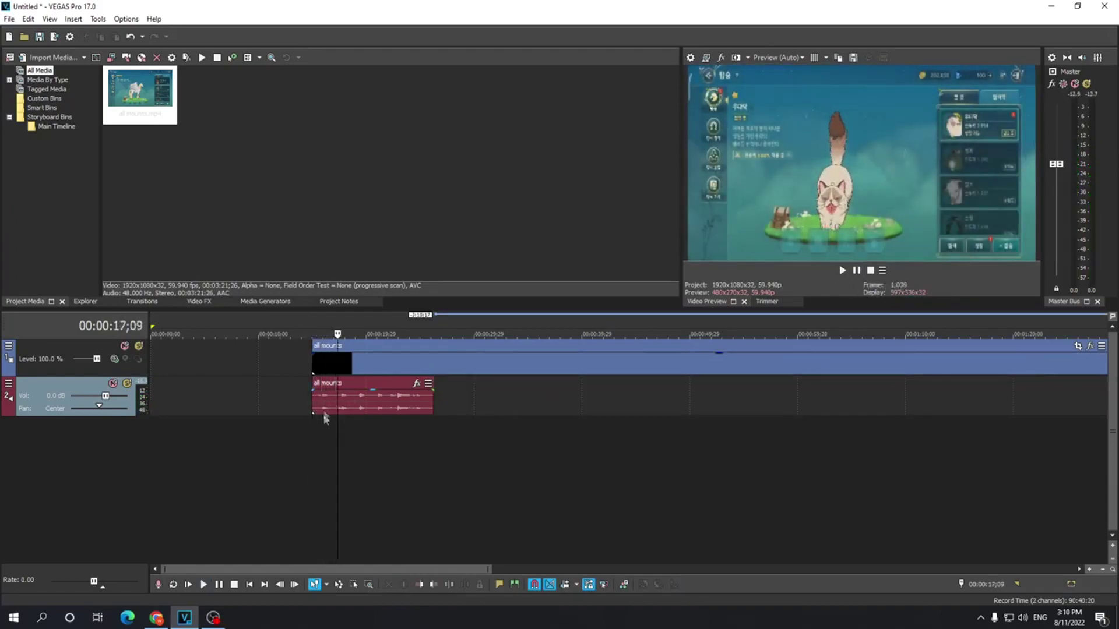
# Step: Time-stretch the shortened "all mounts" audio clip by its end to about 26% of normal speed
pyautogui.click(355, 411)
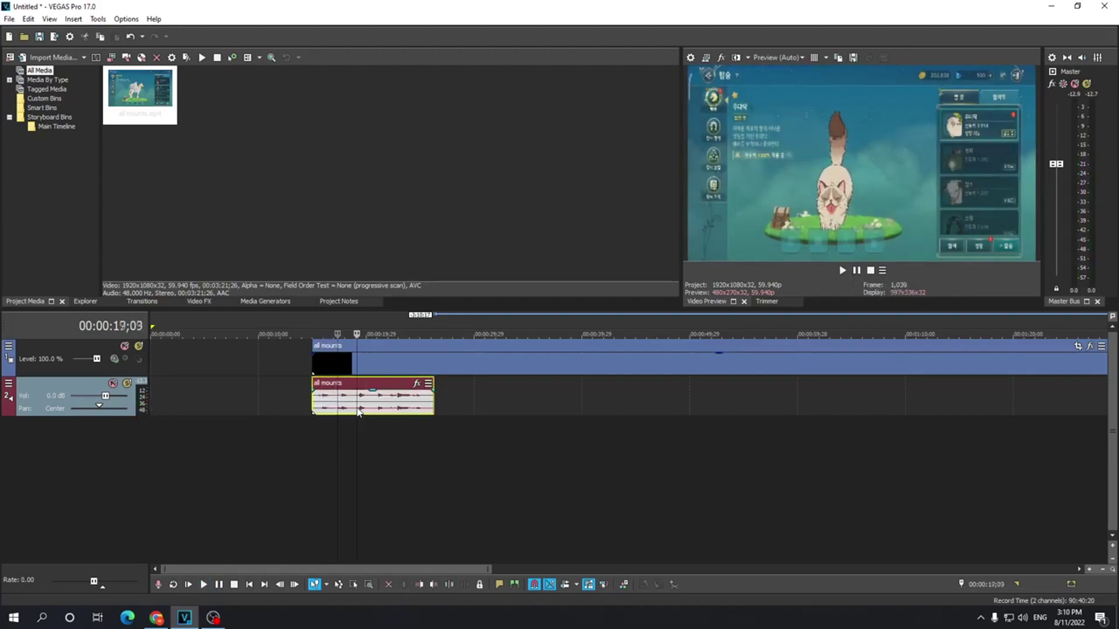
pyautogui.click(325, 406)
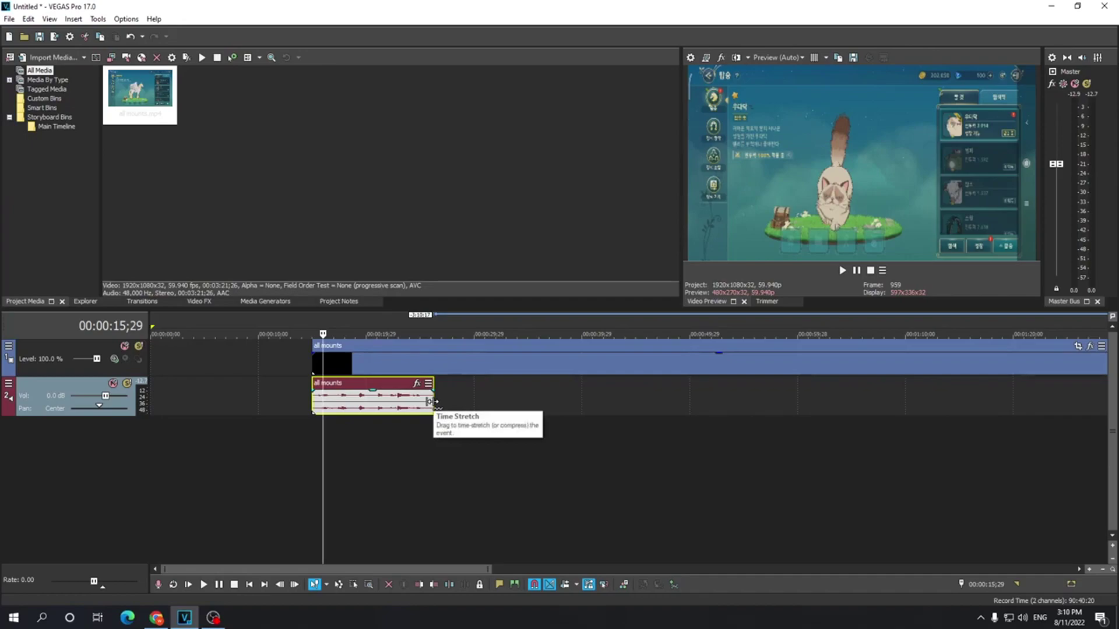
pyautogui.moveTo(430, 402); pyautogui.dragTo(775, 403)
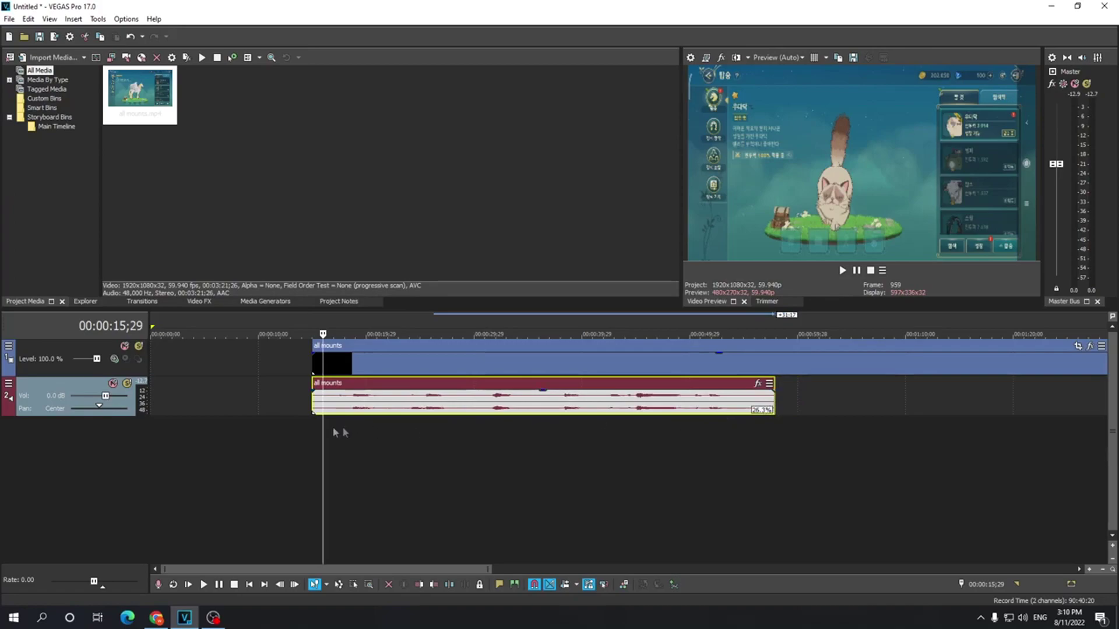
# Step: Play the timeline from 00:00:14;29 to review the stretched audio against the video, and pause it
pyautogui.click(314, 429)
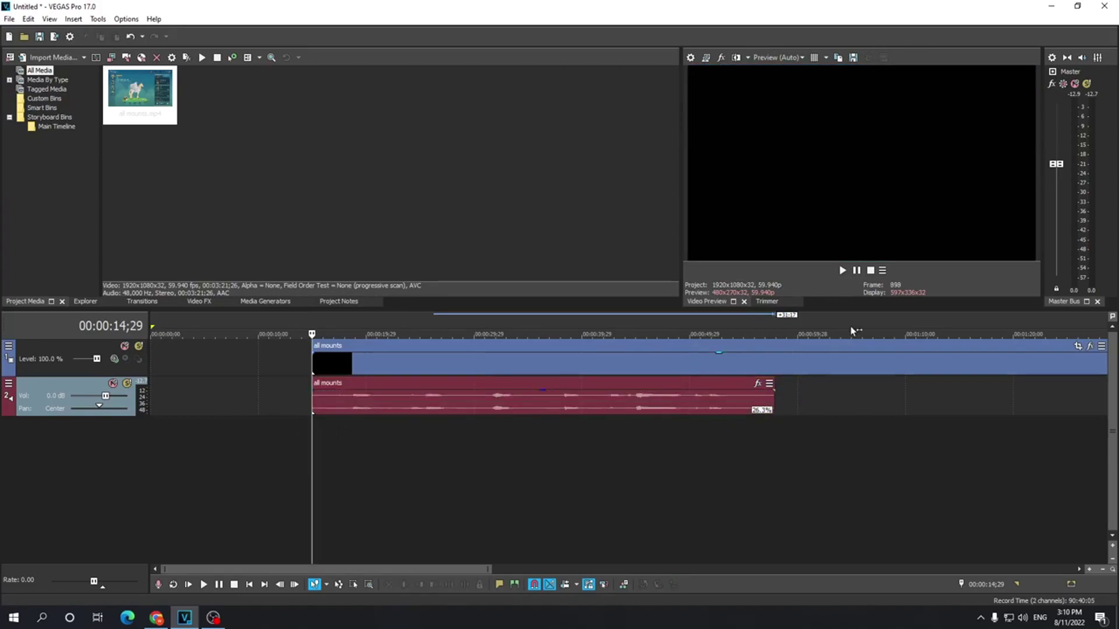
pyautogui.click(843, 271)
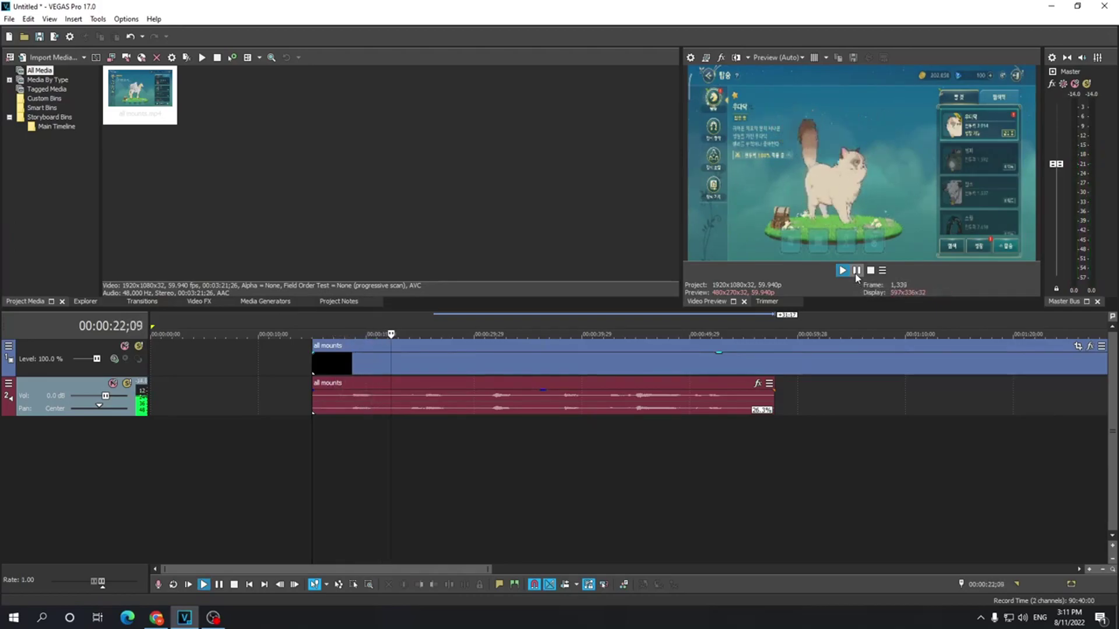
pyautogui.click(855, 271)
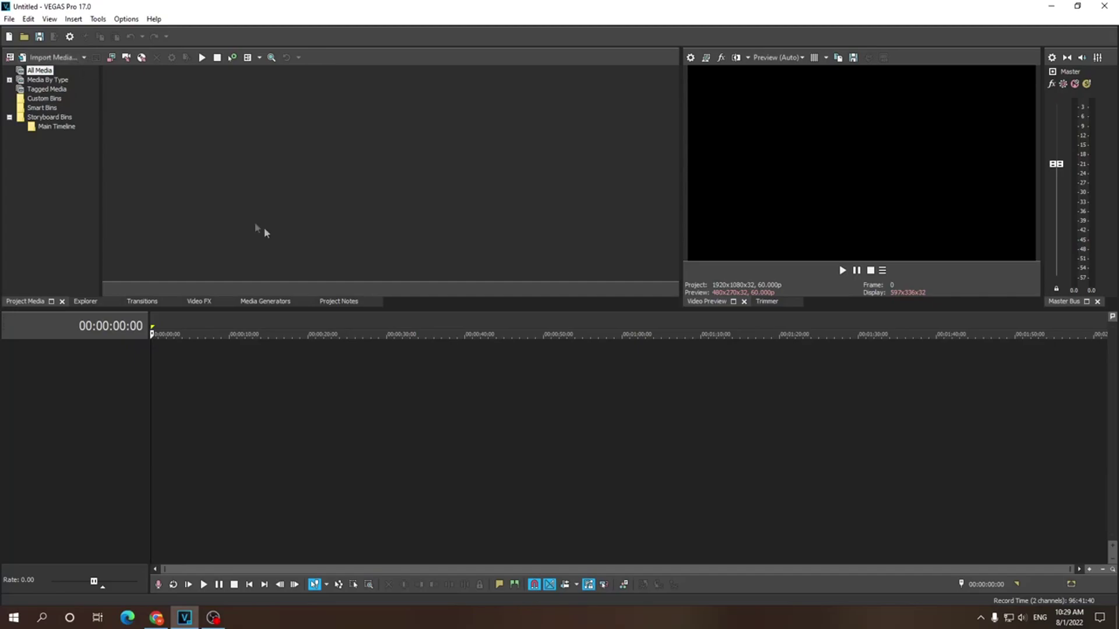
# Step: Import "all mounts.mp4" and place it on the timeline at about 11 seconds without matching the project settings to the media
pyautogui.click(24, 57)
pyautogui.doubleClick(144, 204)
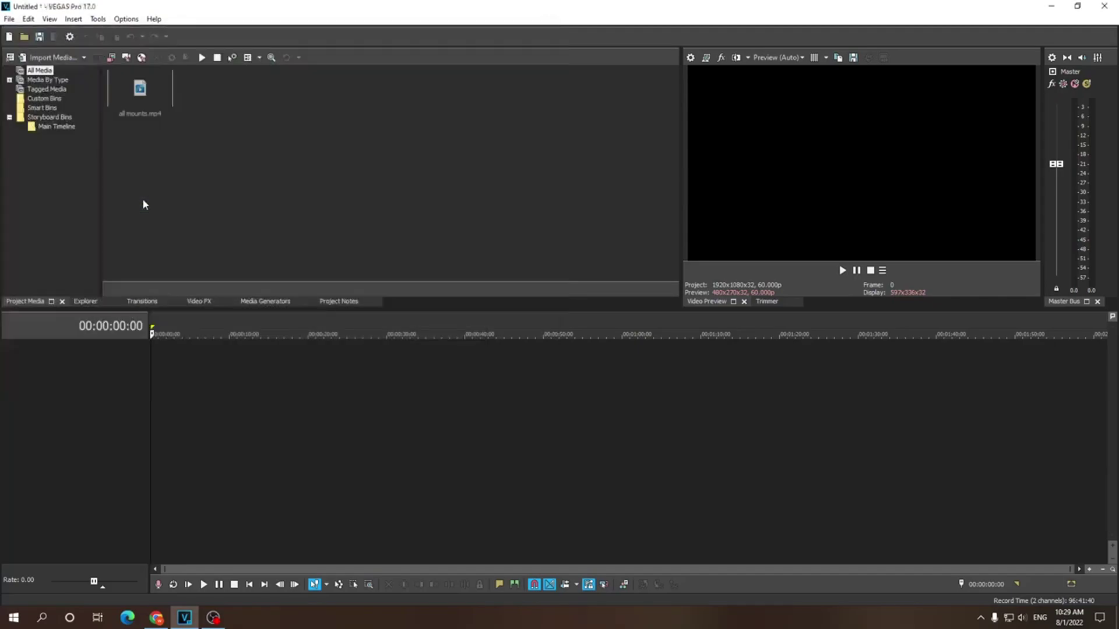
pyautogui.moveTo(146, 88); pyautogui.dragTo(240, 386)
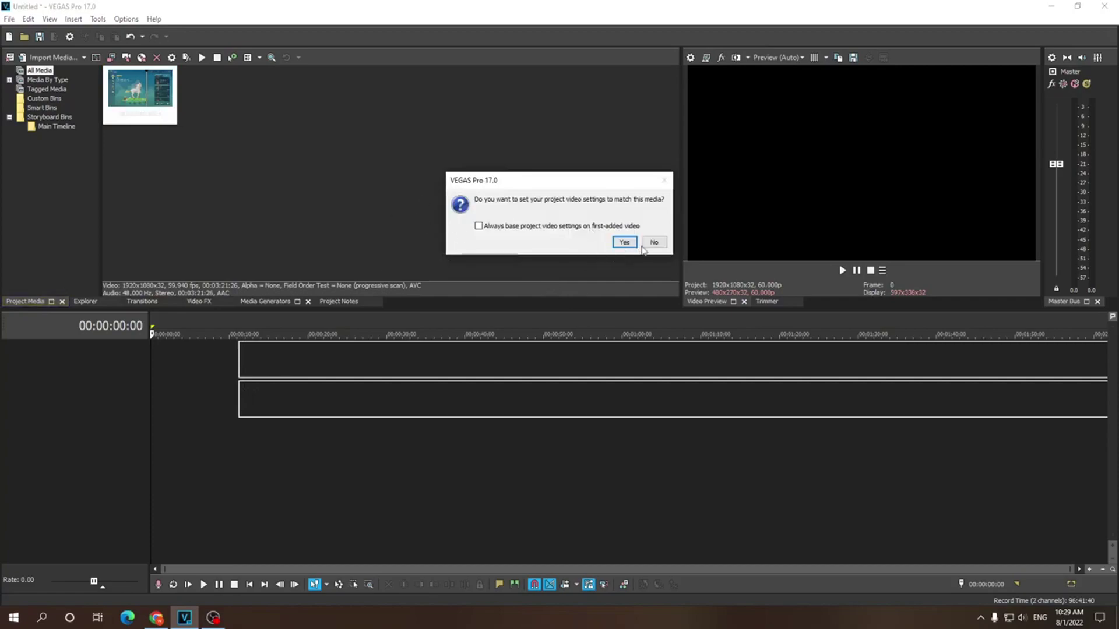
pyautogui.click(655, 242)
pyautogui.scroll(-3, 337, 369)
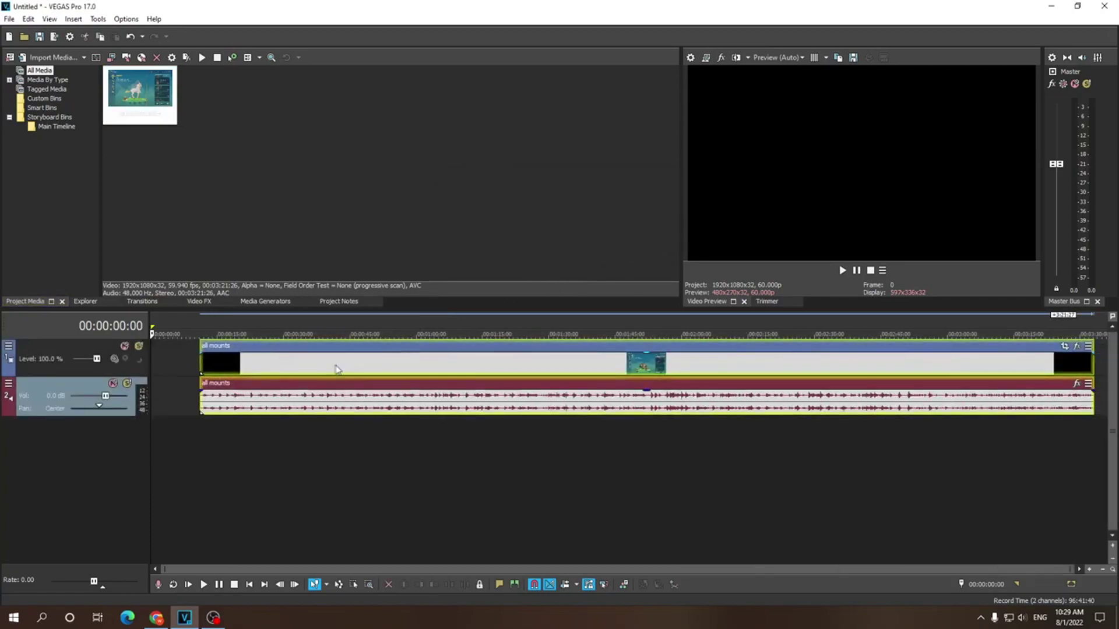
pyautogui.click(335, 368)
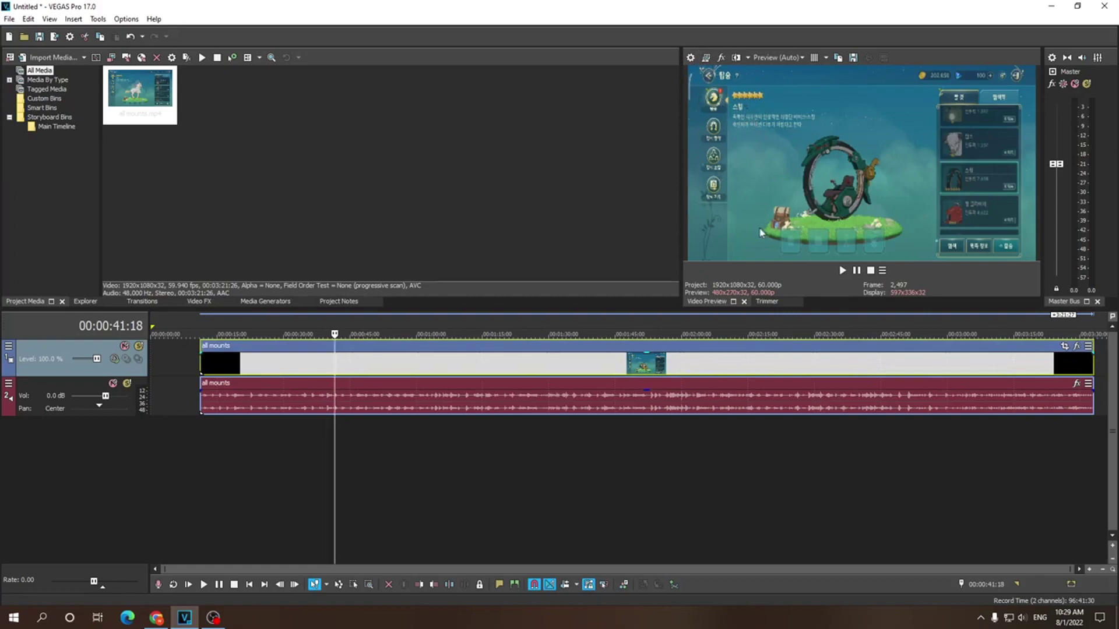
# Step: Set the project's video width to 1080 and height to 1920 in the project properties
pyautogui.click(690, 58)
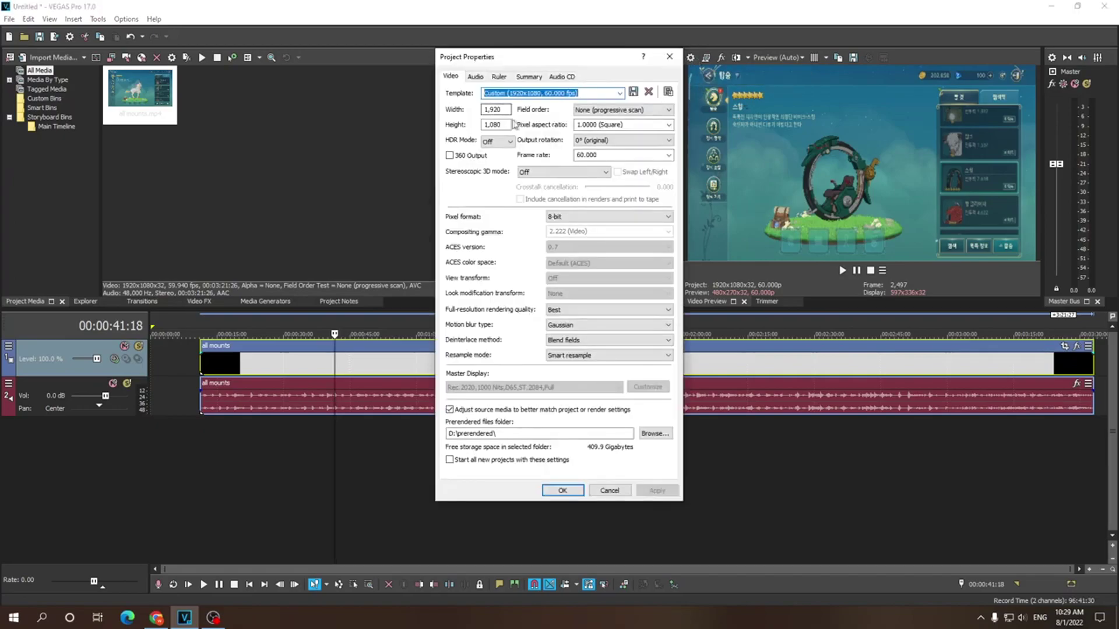
pyautogui.click(505, 110)
pyautogui.write('1080')
pyautogui.press('Tab')
pyautogui.write('1920')
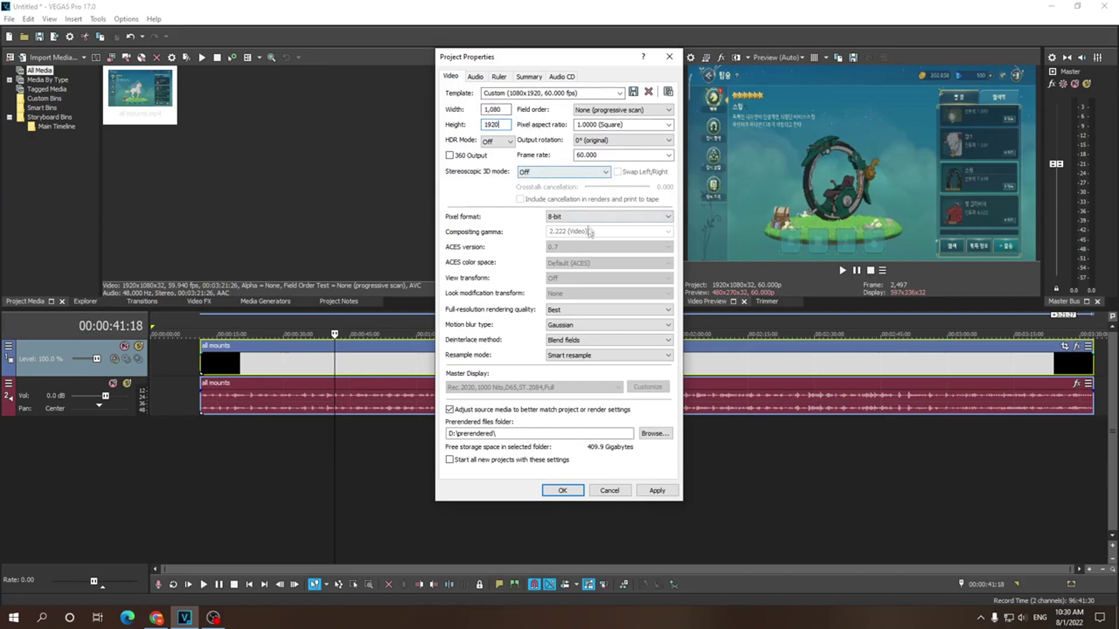
# Step: Review the frame rate options and the audio, ruler, summary and Audio CD settings, and apply the project properties
pyautogui.click(670, 157)
pyautogui.click(670, 156)
pyautogui.click(473, 78)
pyautogui.click(499, 79)
pyautogui.click(526, 79)
pyautogui.click(561, 78)
pyautogui.click(500, 77)
pyautogui.click(475, 78)
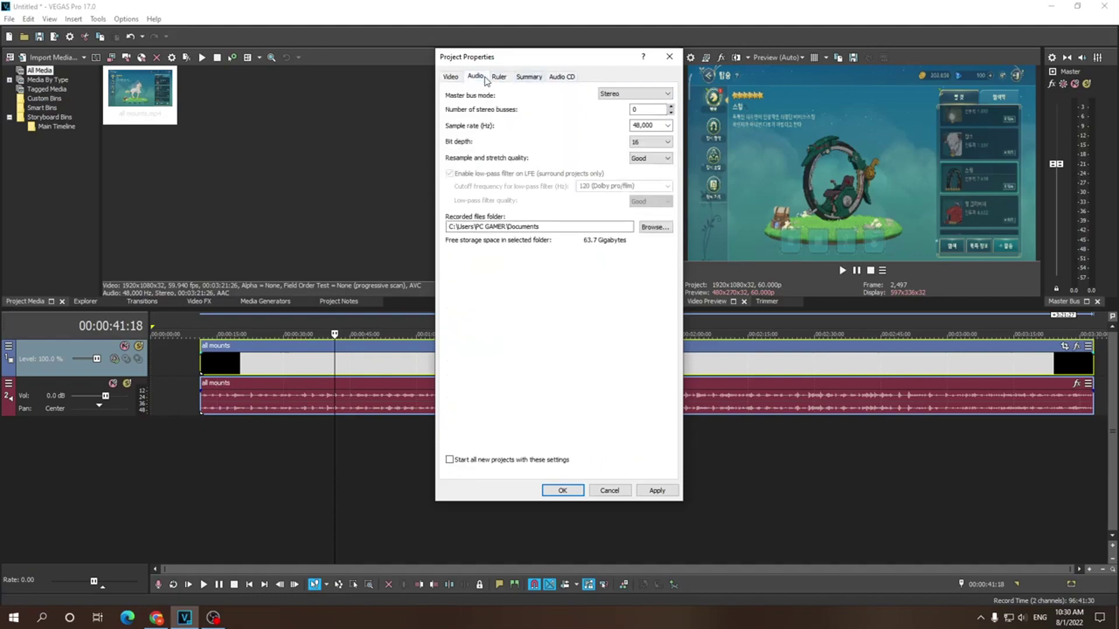
pyautogui.click(451, 78)
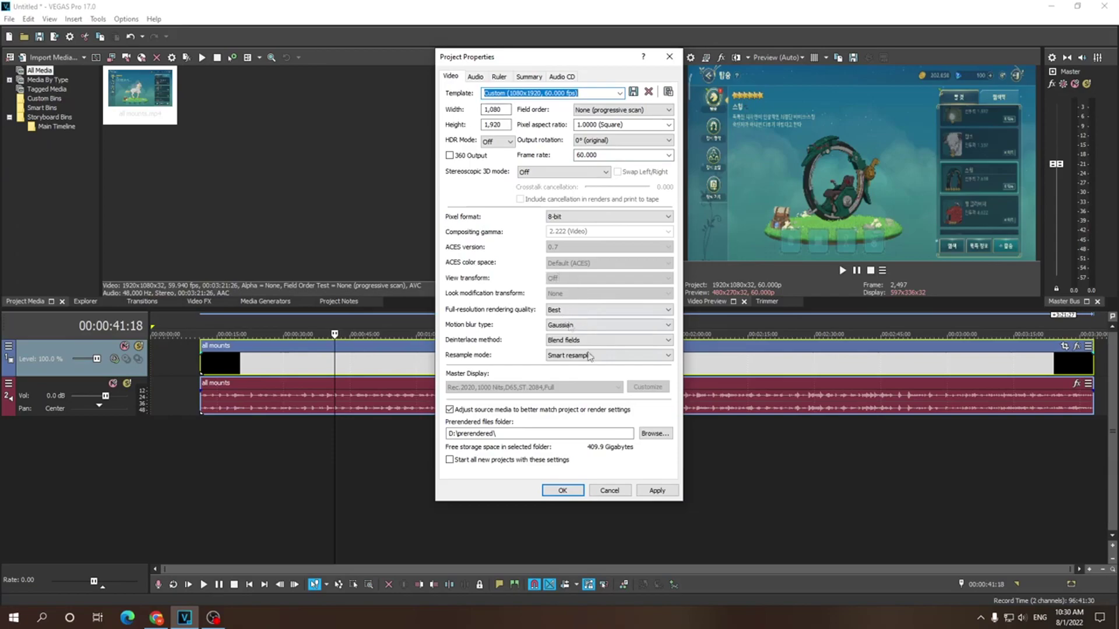
pyautogui.click(657, 491)
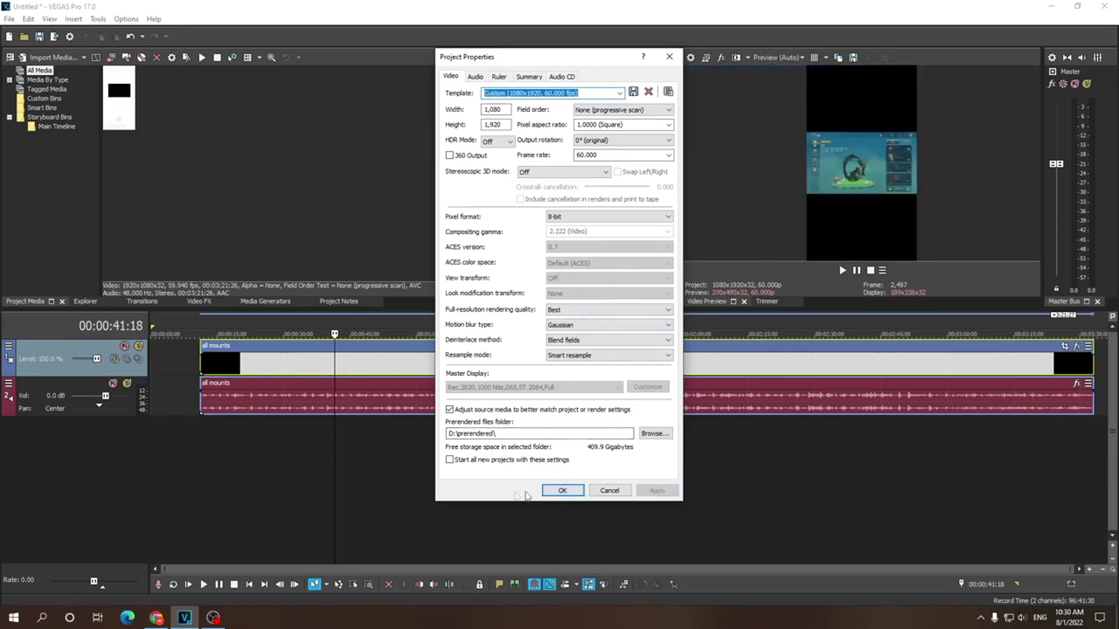
pyautogui.click(562, 490)
# Step: Examine how the "all mounts" video fits the vertical frame at several points along the clip
pyautogui.click(300, 382)
pyautogui.click(277, 373)
pyautogui.click(390, 367)
pyautogui.click(473, 367)
pyautogui.click(607, 367)
pyautogui.click(697, 368)
pyautogui.click(811, 368)
pyautogui.click(862, 368)
pyautogui.click(961, 368)
# Step: Move the "all mounts" clip to start at 00:00:03:09 and select its full time range up to 00:03:25:05
pyautogui.moveTo(961, 369); pyautogui.dragTo(944, 371)
pyautogui.click(675, 368)
pyautogui.click(535, 369)
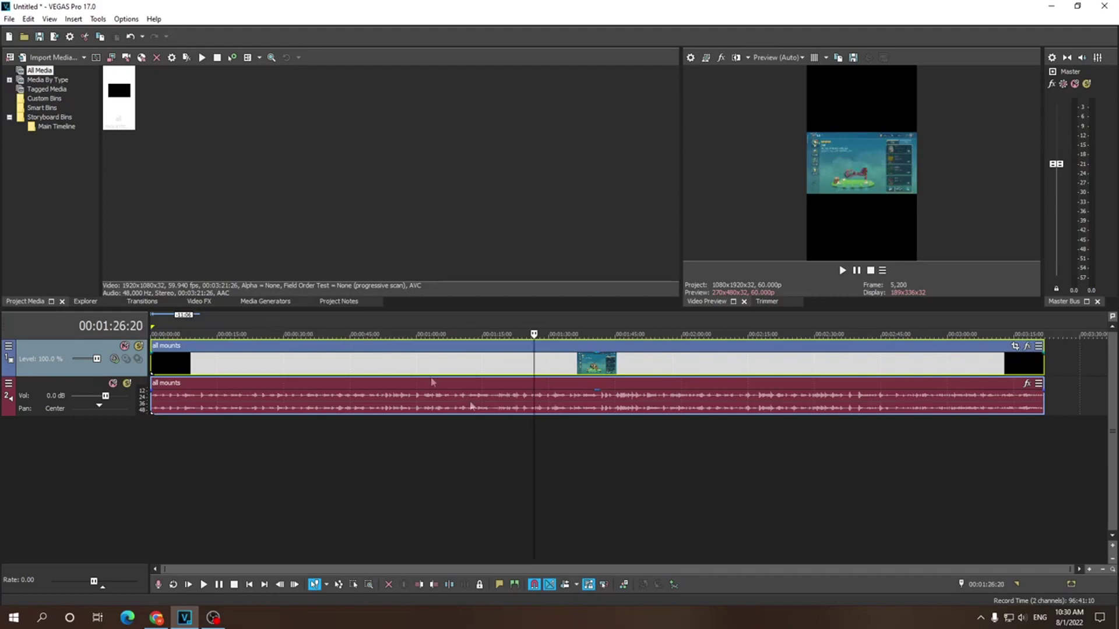
pyautogui.moveTo(482, 372); pyautogui.dragTo(495, 371)
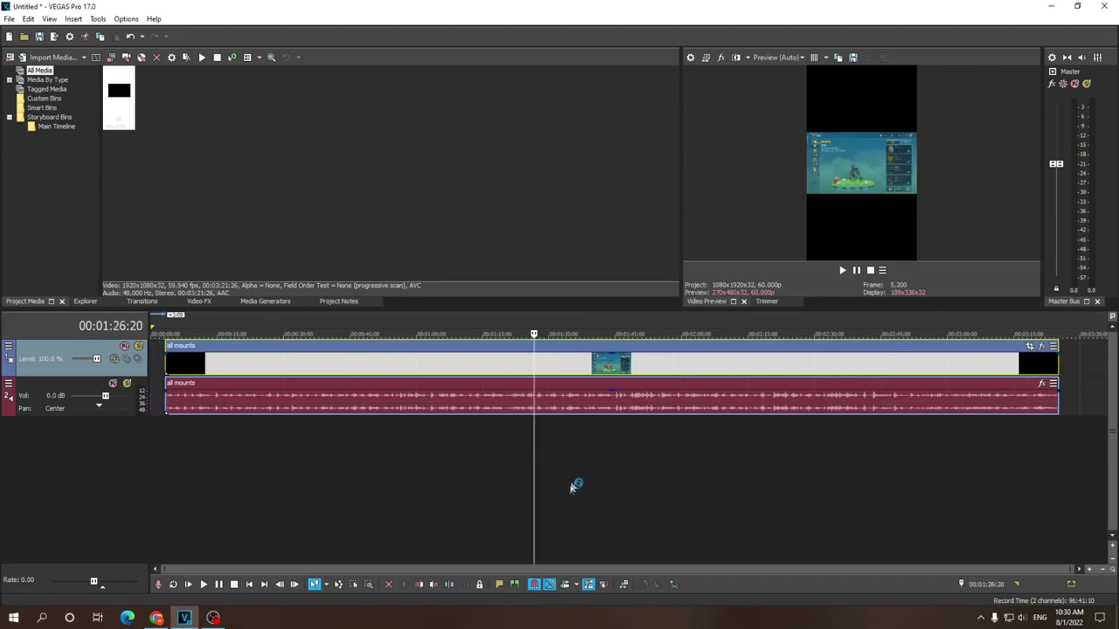
pyautogui.moveTo(1064, 436); pyautogui.dragTo(1058, 335)
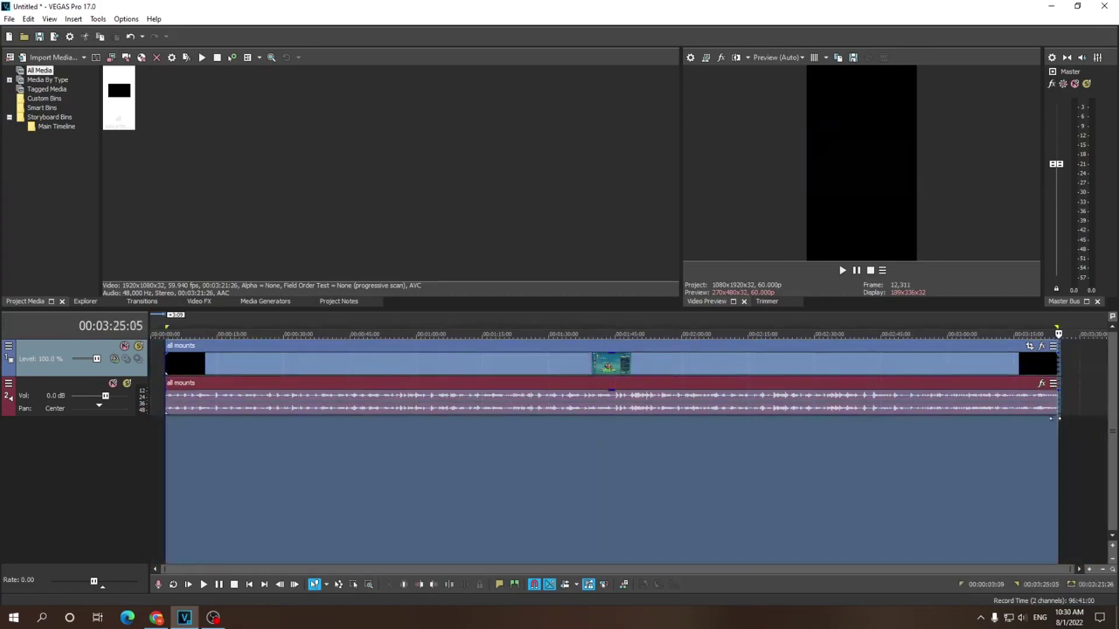
# Step: Set up a render without the favorites-only filter, choosing Windows Media Video V11 and the 8 Mbps HD 1080-30p Video template
pyautogui.click(54, 36)
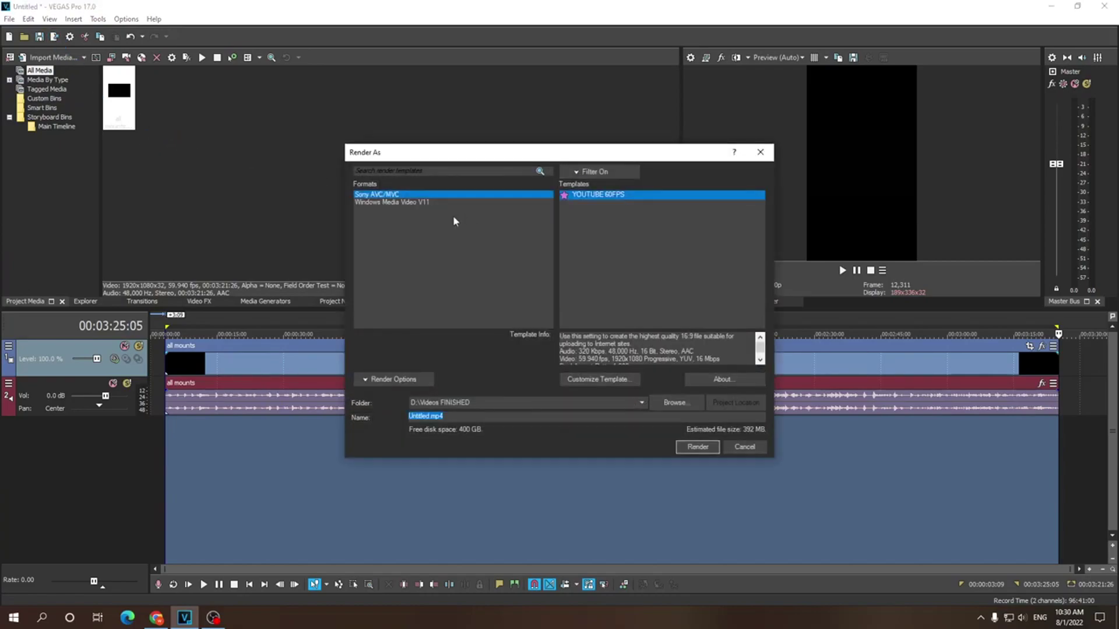
pyautogui.click(586, 174)
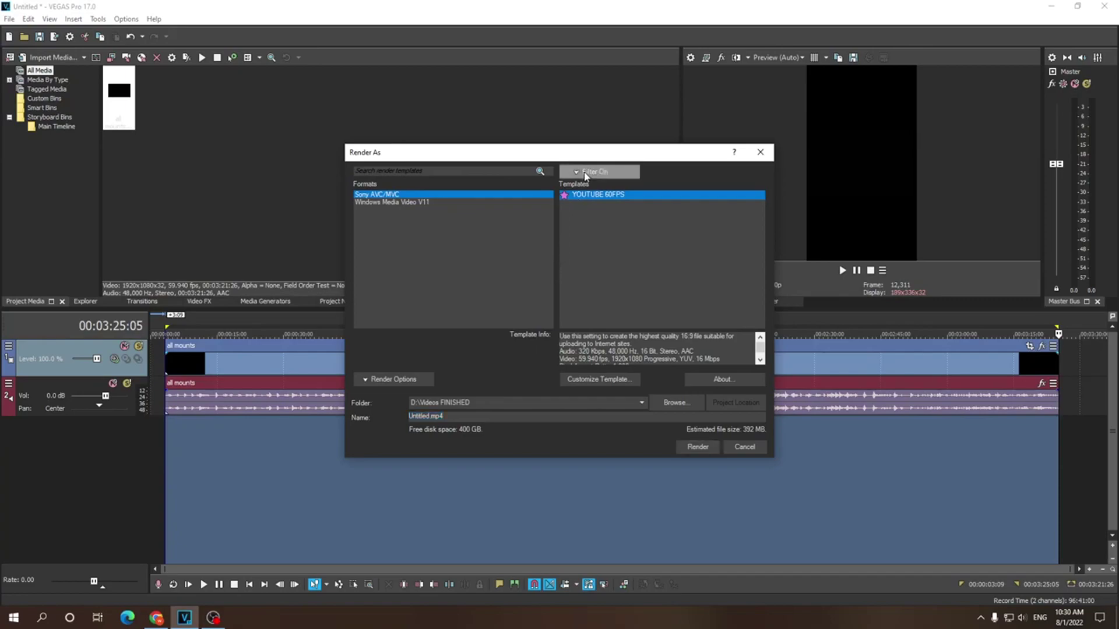
pyautogui.click(564, 184)
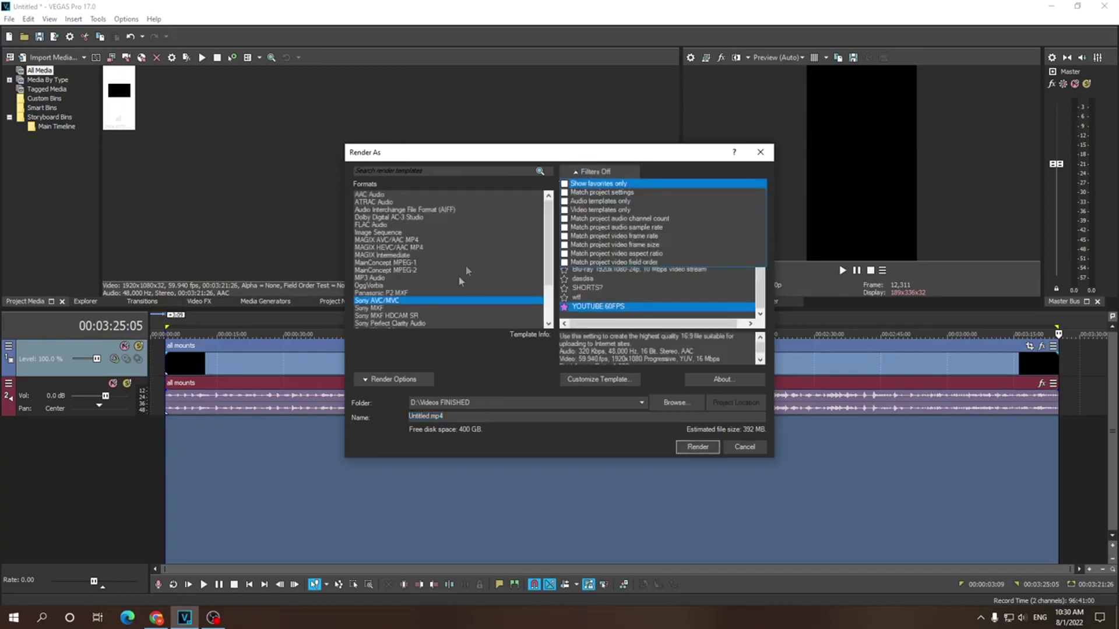
pyautogui.scroll(-3, 460, 280)
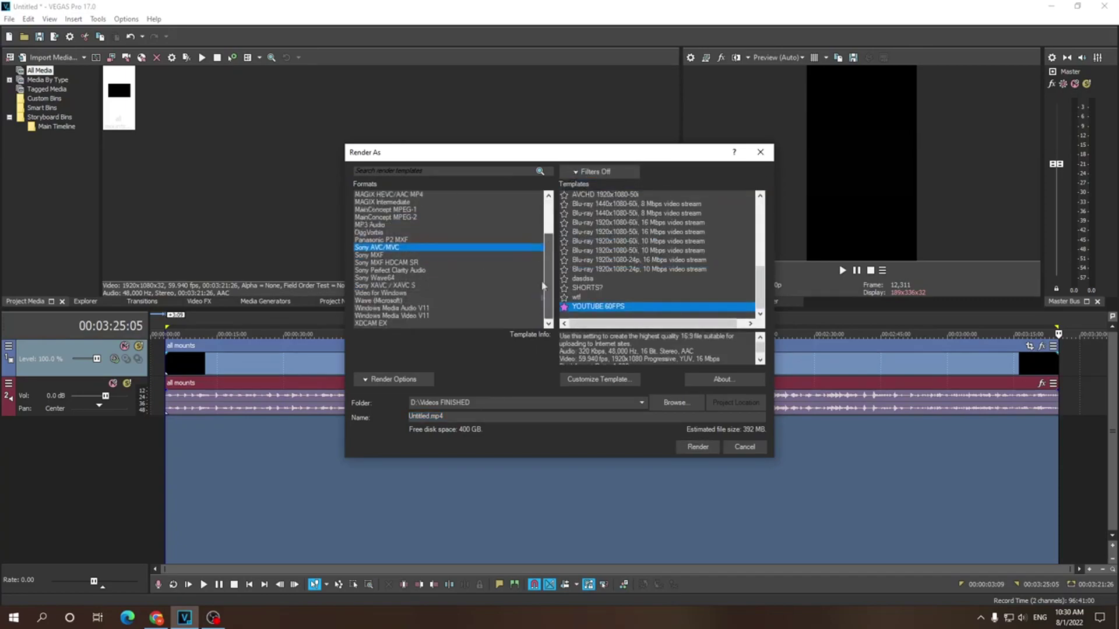
pyautogui.click(465, 315)
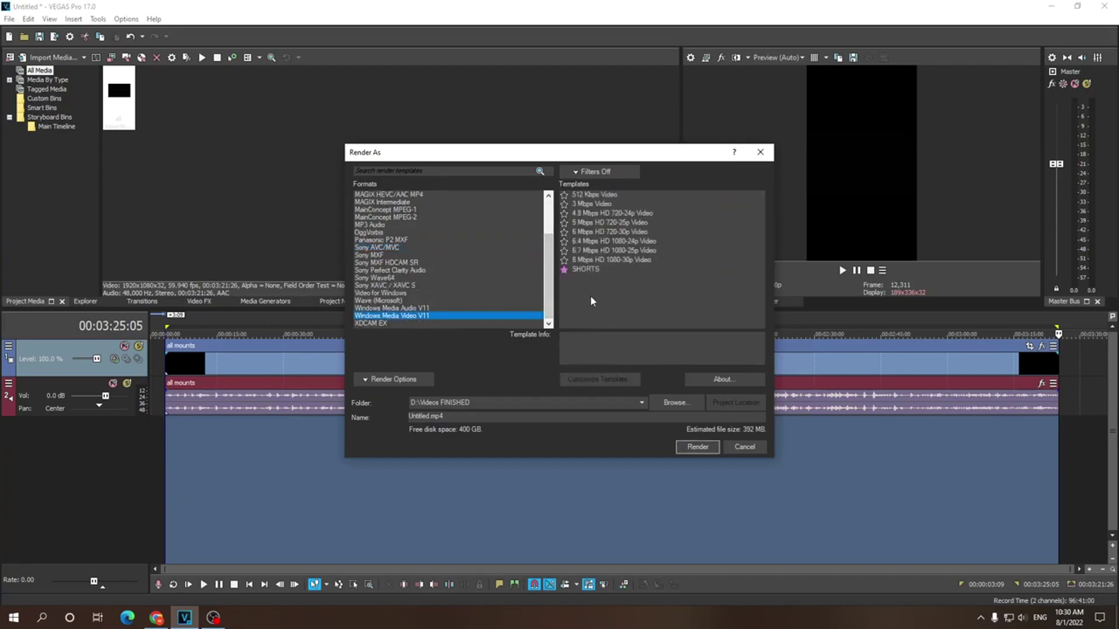
pyautogui.click(610, 259)
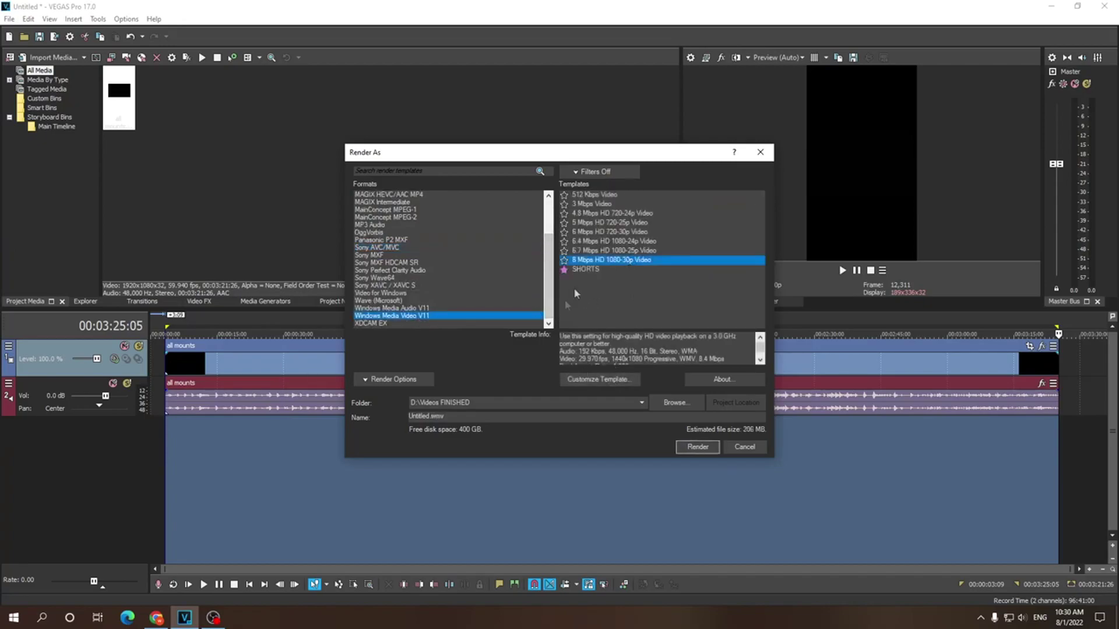
# Step: Customize the render template's video frame rate to 59.94 (Double NTSC)
pyautogui.click(600, 379)
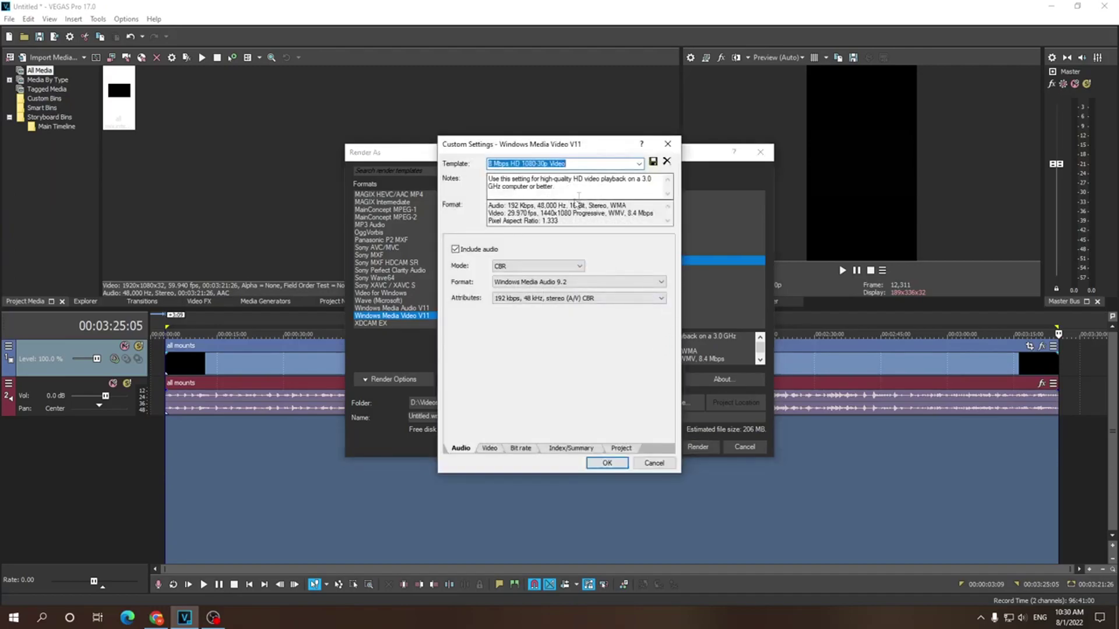
pyautogui.click(488, 448)
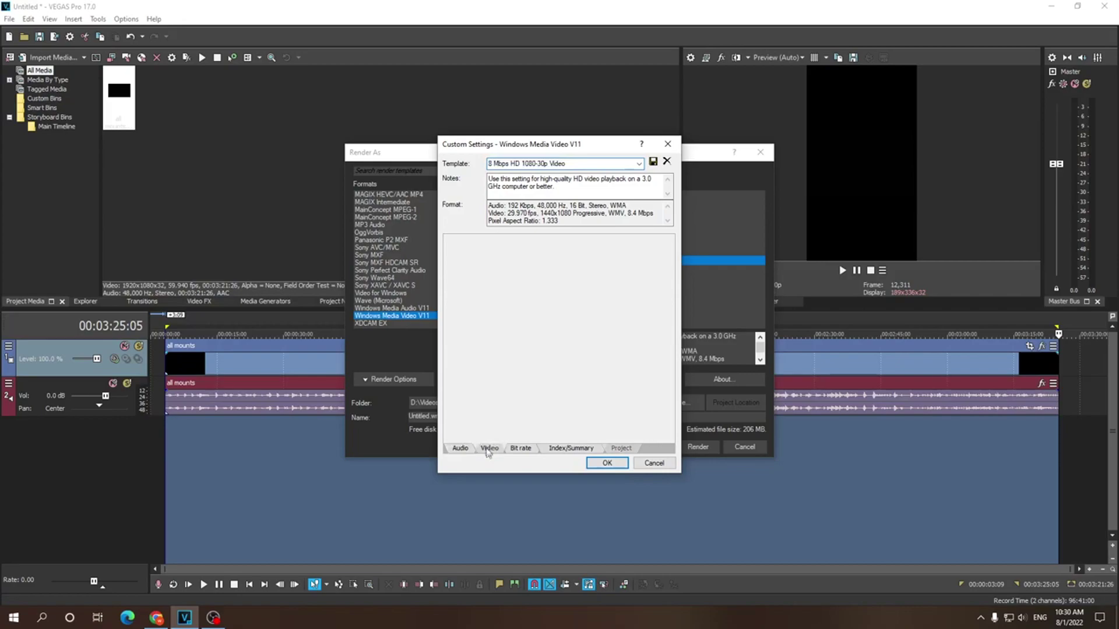
pyautogui.click(569, 331)
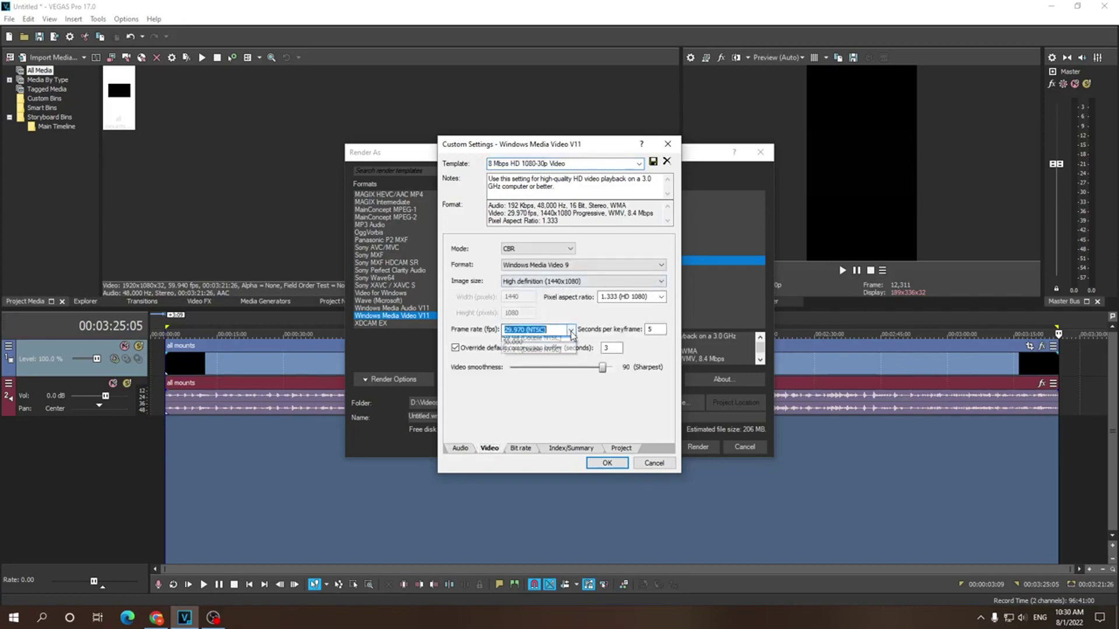
pyautogui.click(538, 395)
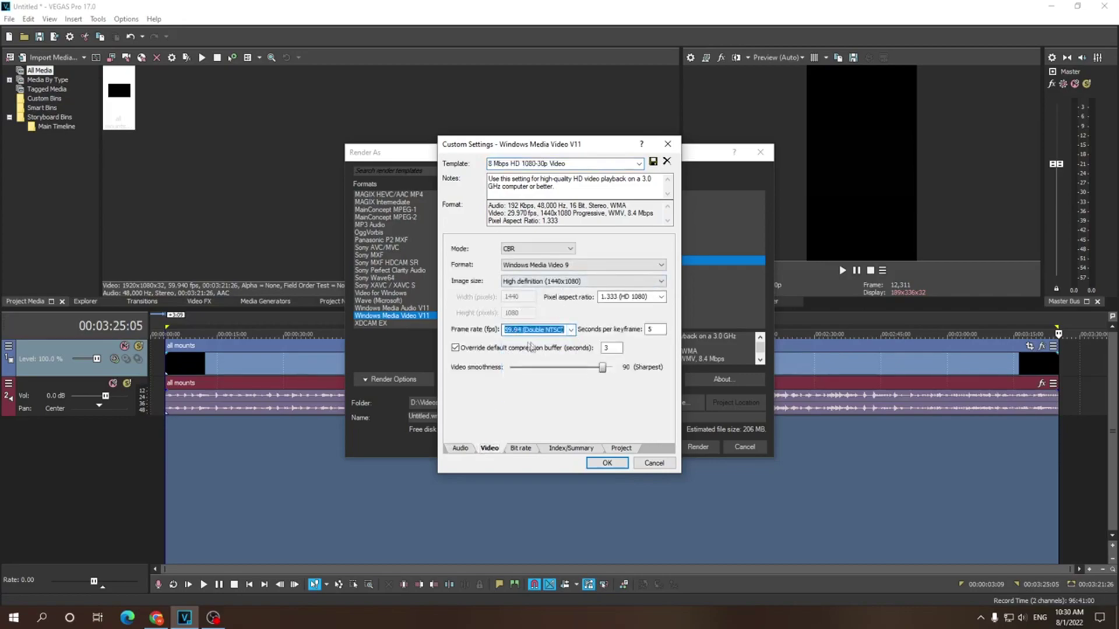
# Step: Set the template's image size to Custom with a width of 1080 and a height of 1920 pixels, and accept the settings
pyautogui.click(574, 283)
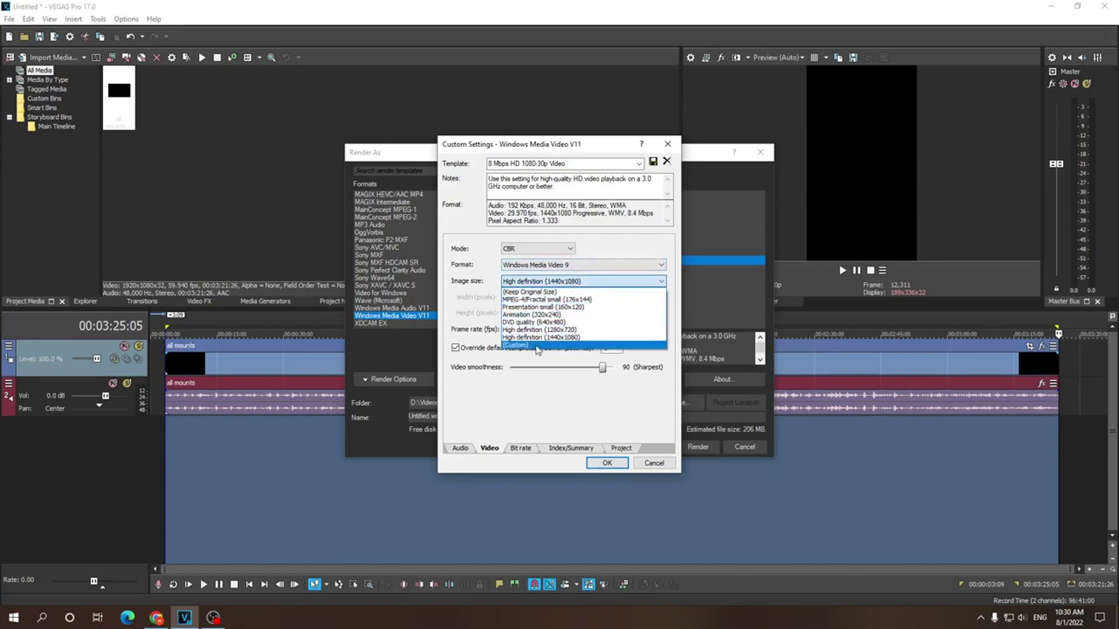
pyautogui.click(537, 346)
pyautogui.click(528, 297)
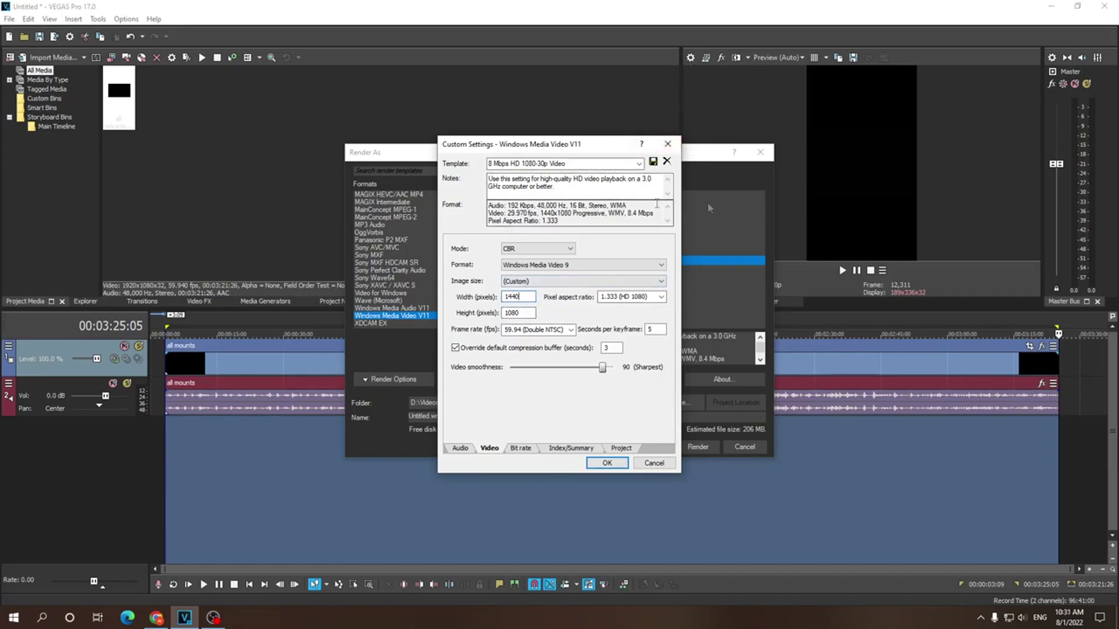
pyautogui.moveTo(531, 296); pyautogui.dragTo(448, 302)
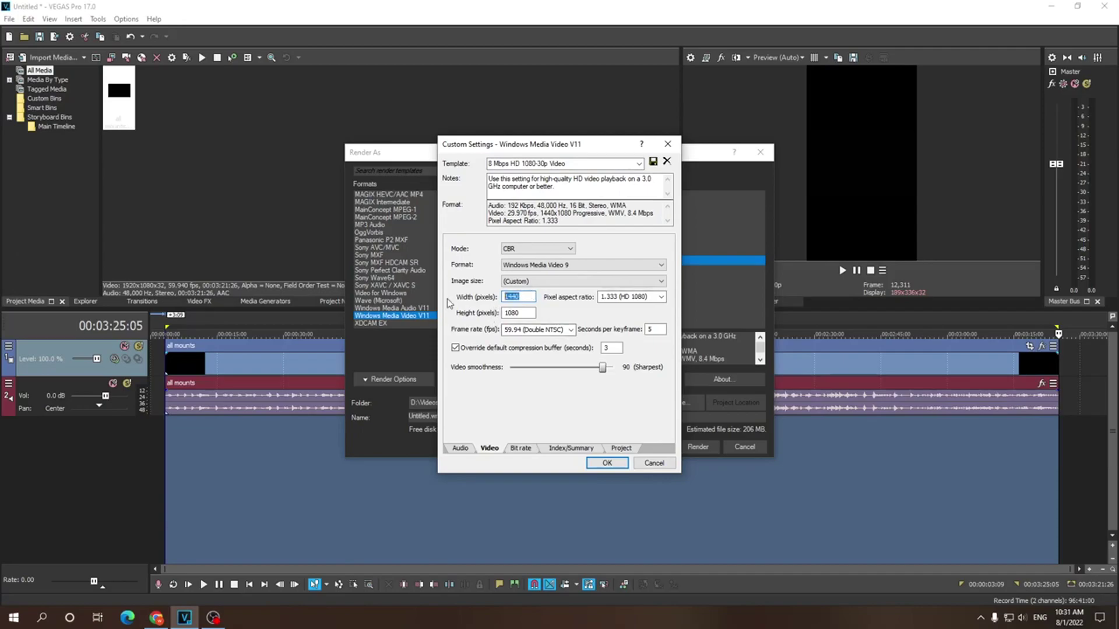
pyautogui.write('1080')
pyautogui.press('Tab')
pyautogui.doubleClick(521, 313)
pyautogui.click(659, 299)
pyautogui.click(659, 299)
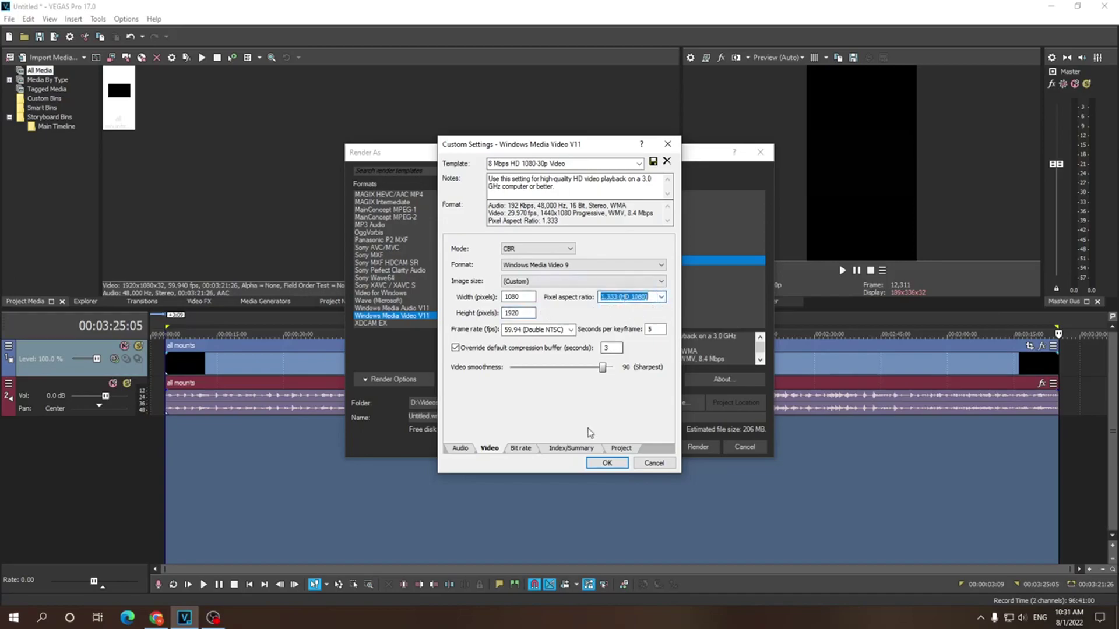
pyautogui.click(607, 464)
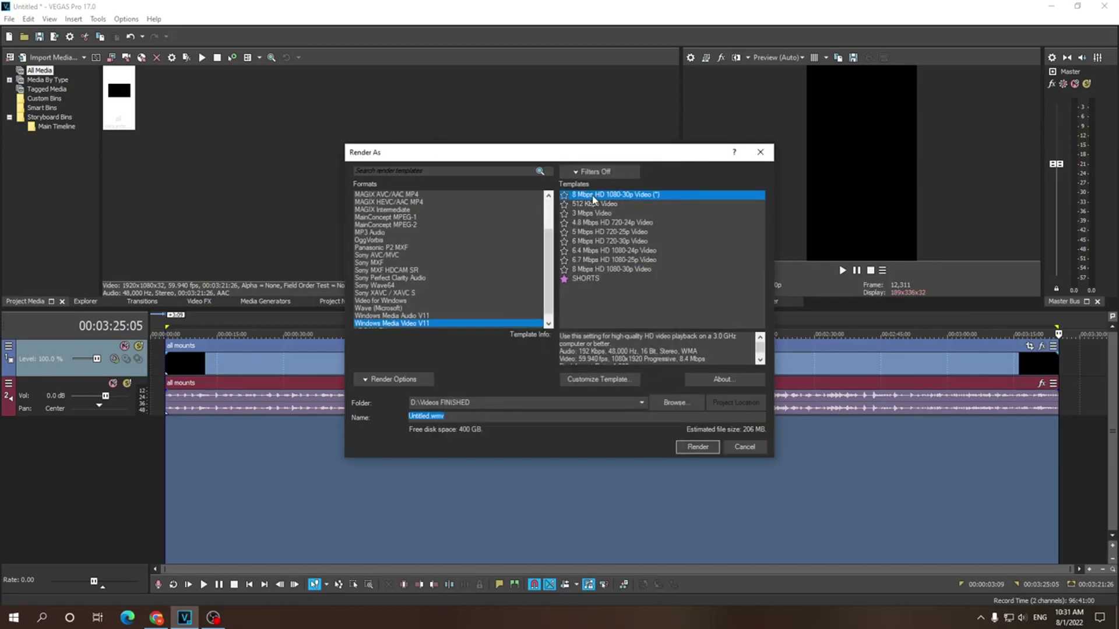
# Step: Name the output file "test" and start the render
pyautogui.doubleClick(425, 416)
pyautogui.write('test')
pyautogui.click(697, 447)
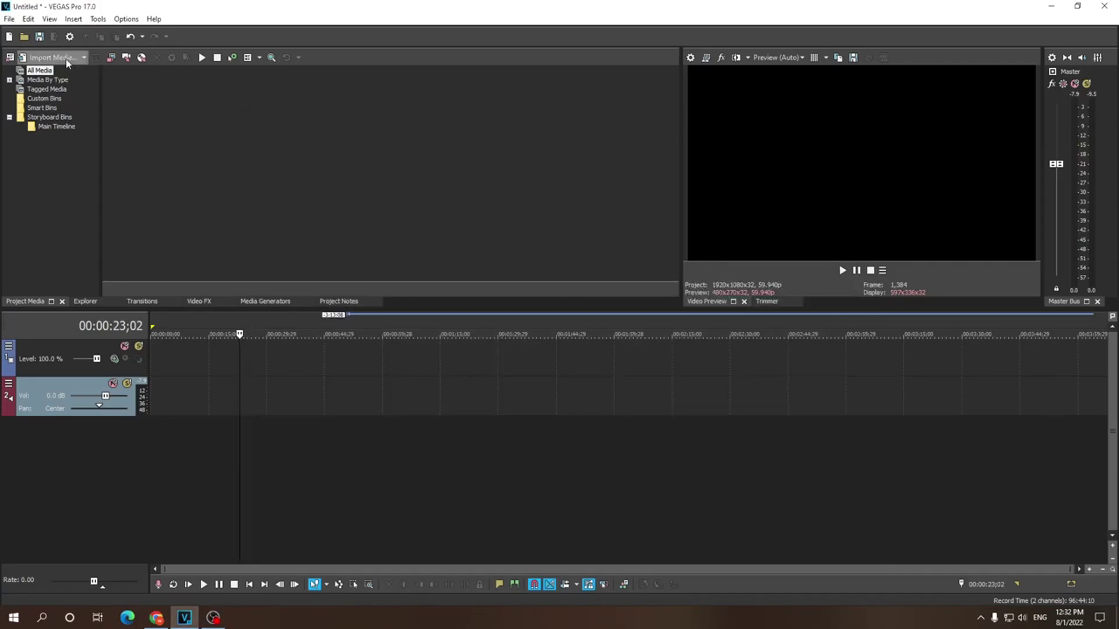
# Step: Import "all mounts.mp4", place it on the timeline at about 36 seconds with matching project settings, and move the cursor to 00:00:40:25
pyautogui.click(46, 57)
pyautogui.doubleClick(136, 196)
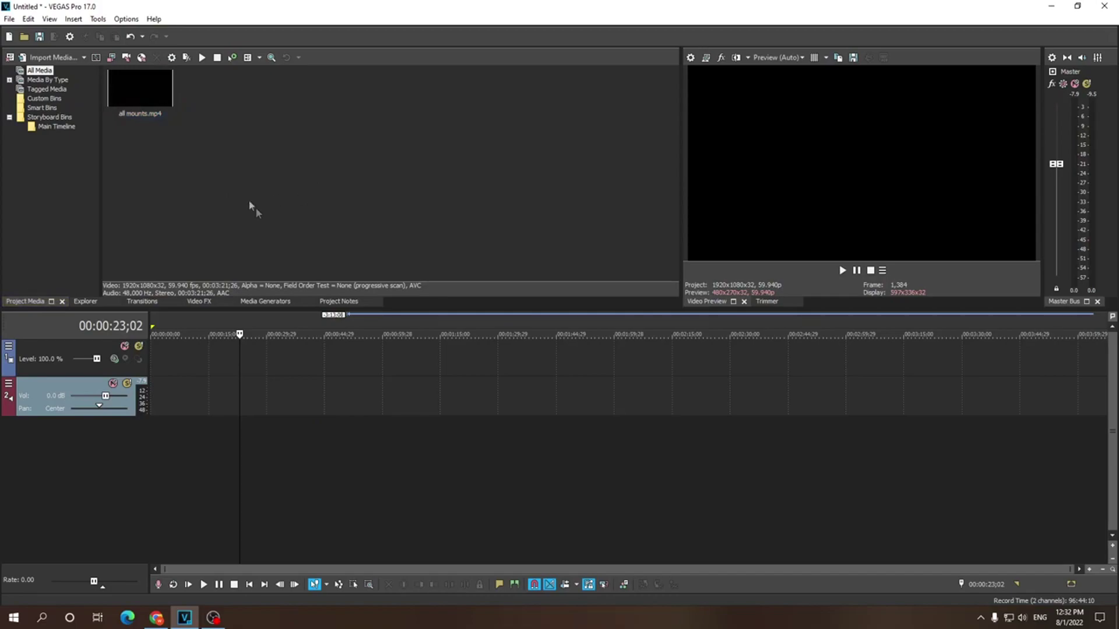
pyautogui.moveTo(139, 94); pyautogui.dragTo(295, 396)
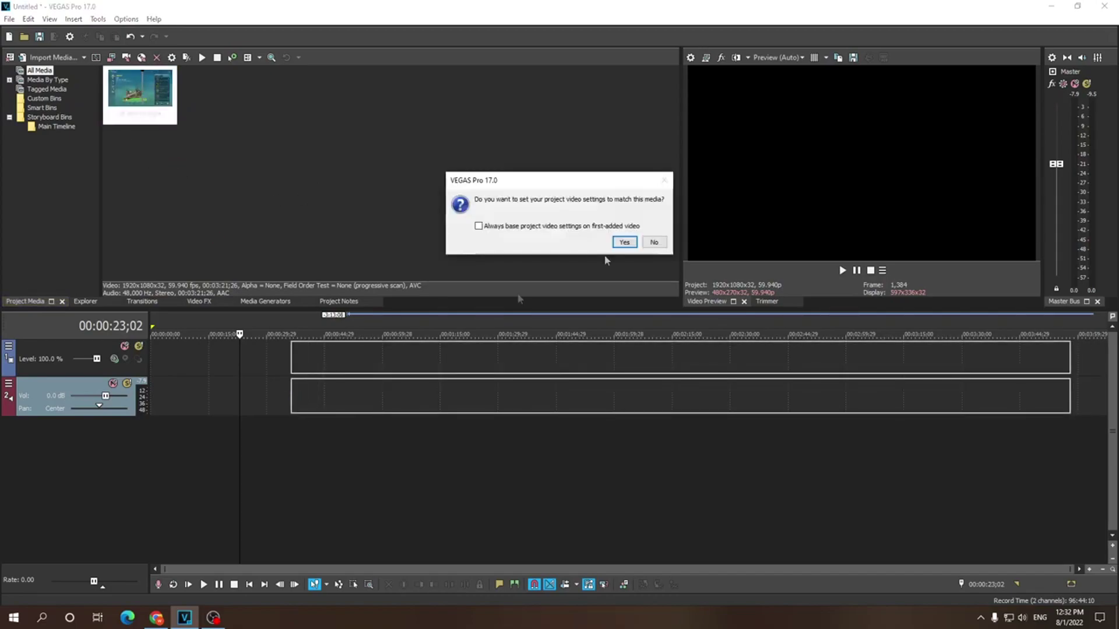
pyautogui.click(624, 242)
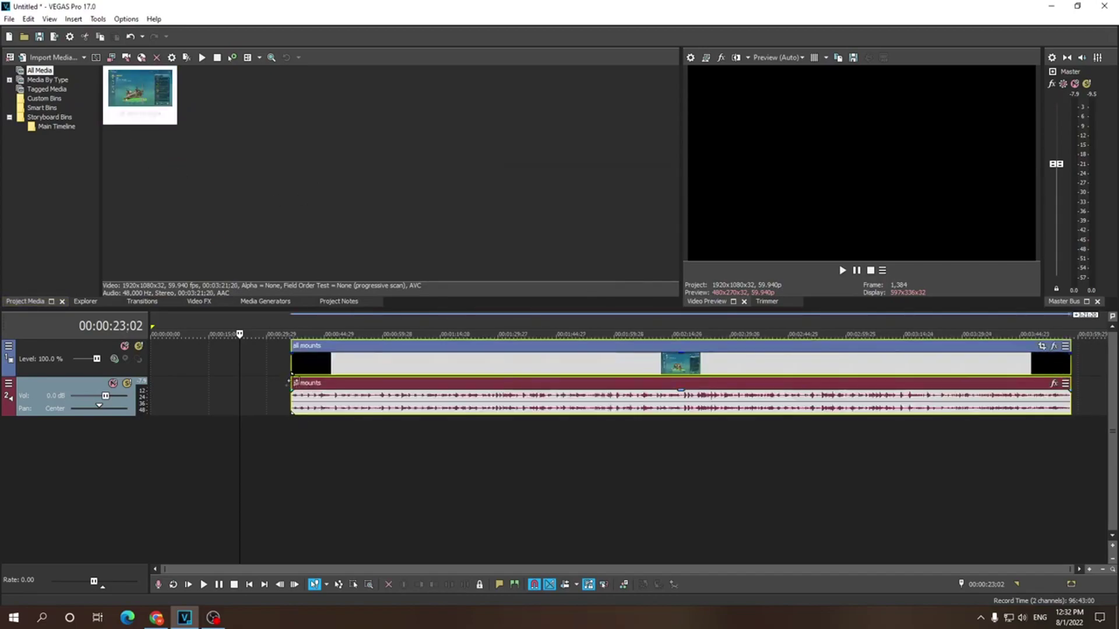
pyautogui.click(307, 371)
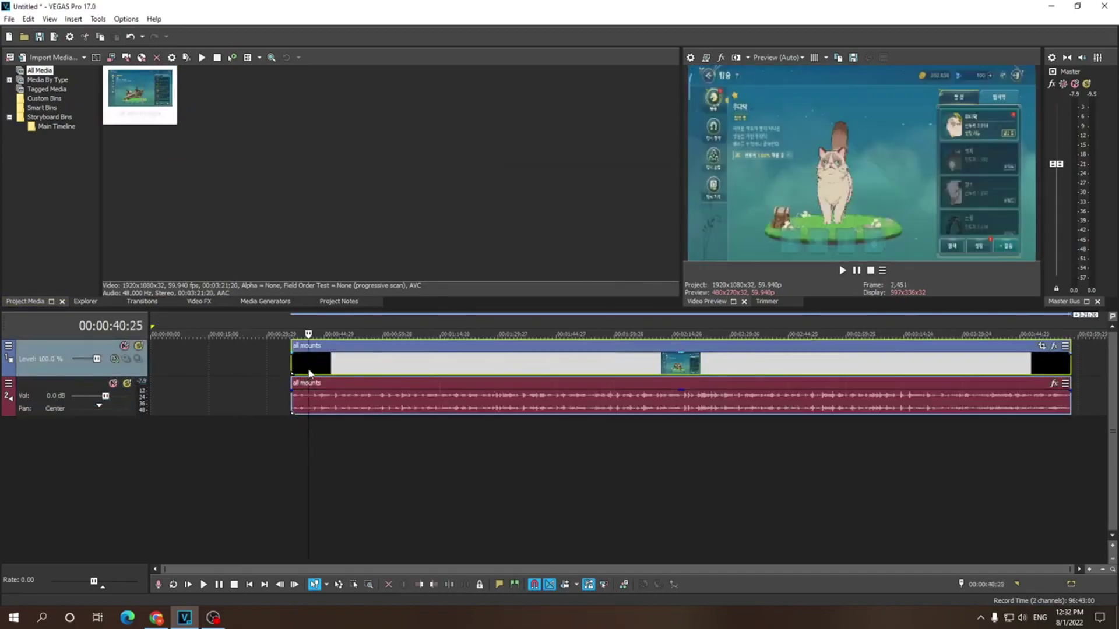
# Step: Lower the audio track's volume to -12.3 dB and play the clip up to 00:00:42:05
pyautogui.moveTo(106, 396); pyautogui.dragTo(92, 397)
pyautogui.click(842, 271)
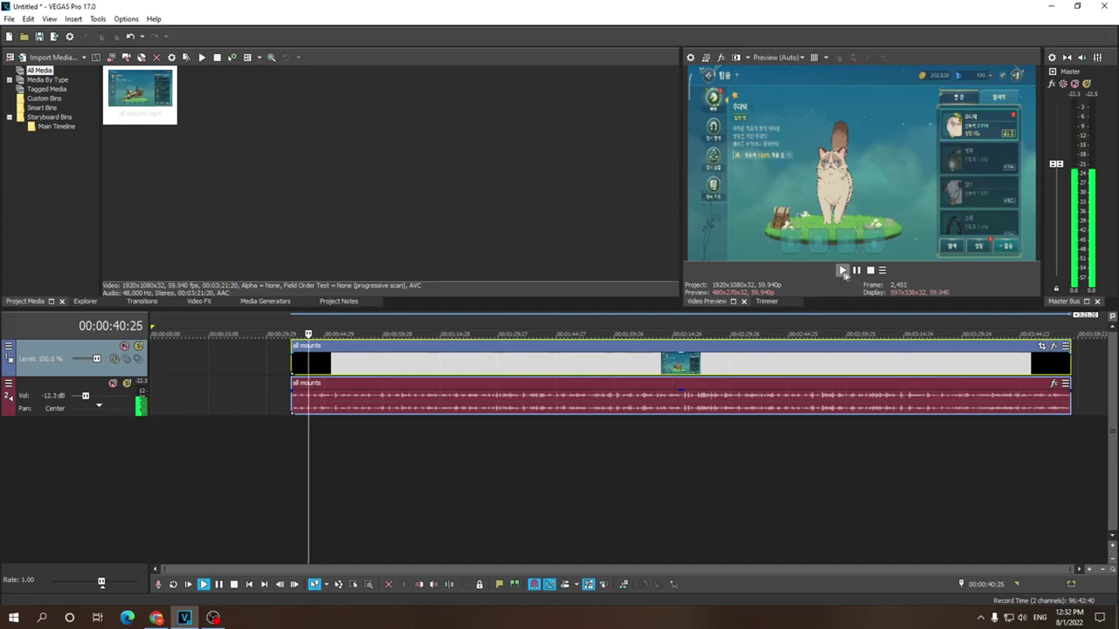
pyautogui.click(856, 271)
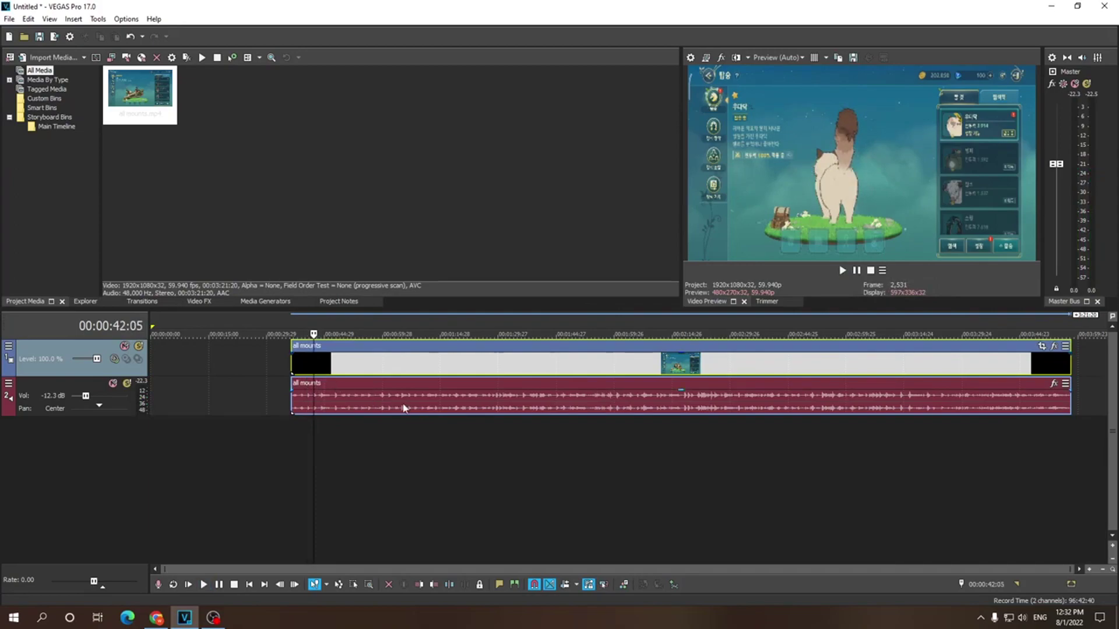
# Step: Split the "all mounts" clip at 00:00:42:05 and move its second part about 23 seconds later on the timeline
pyautogui.press('s')
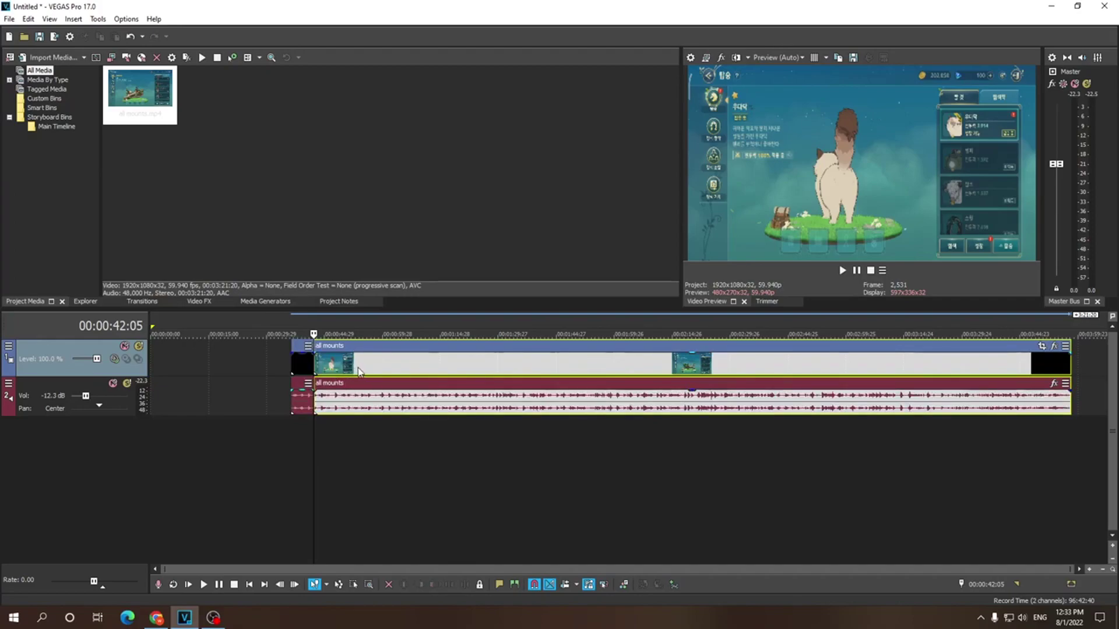
pyautogui.moveTo(359, 372); pyautogui.dragTo(449, 372)
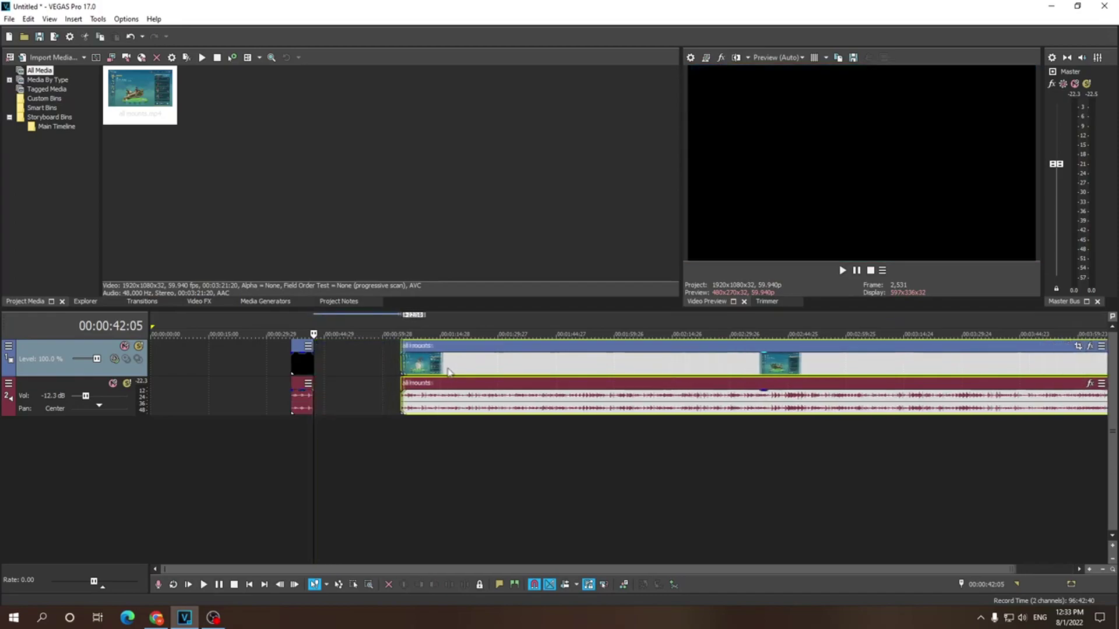
# Step: Go to the last frame of the first clip part and save a snapshot of it to the Desktop as Image2 in PNG format
pyautogui.scroll(5, 355, 383)
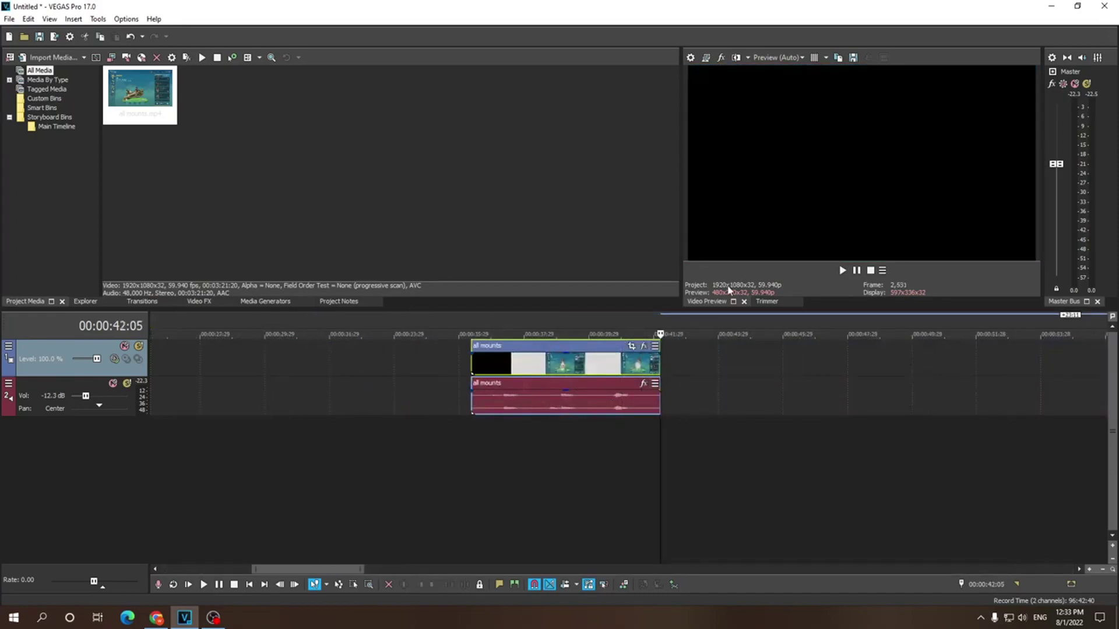
pyautogui.press('Left')
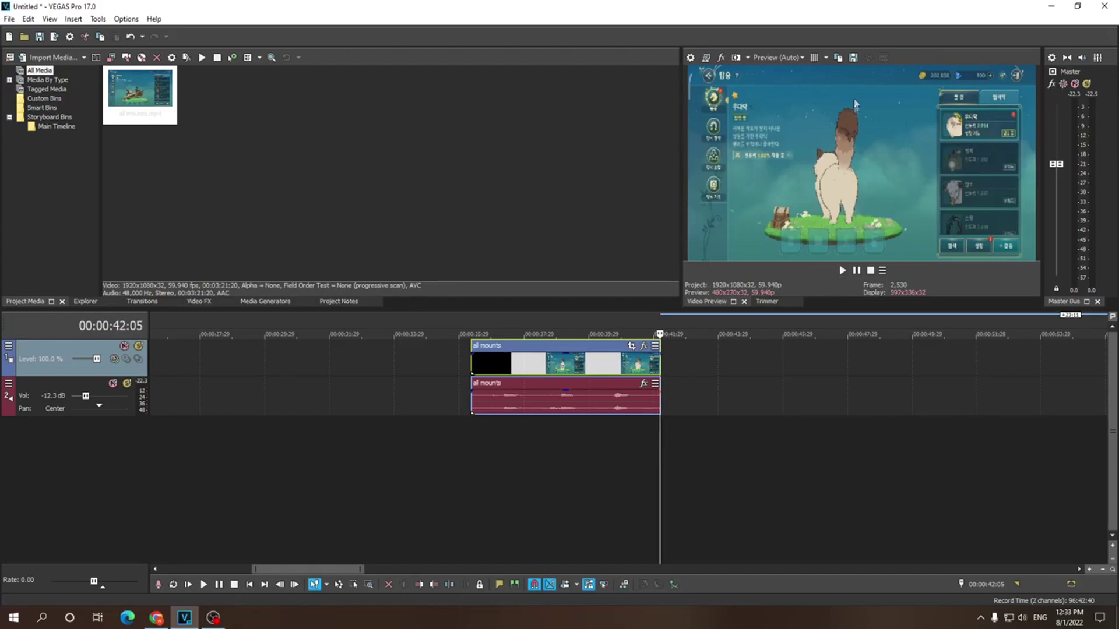
pyautogui.click(854, 61)
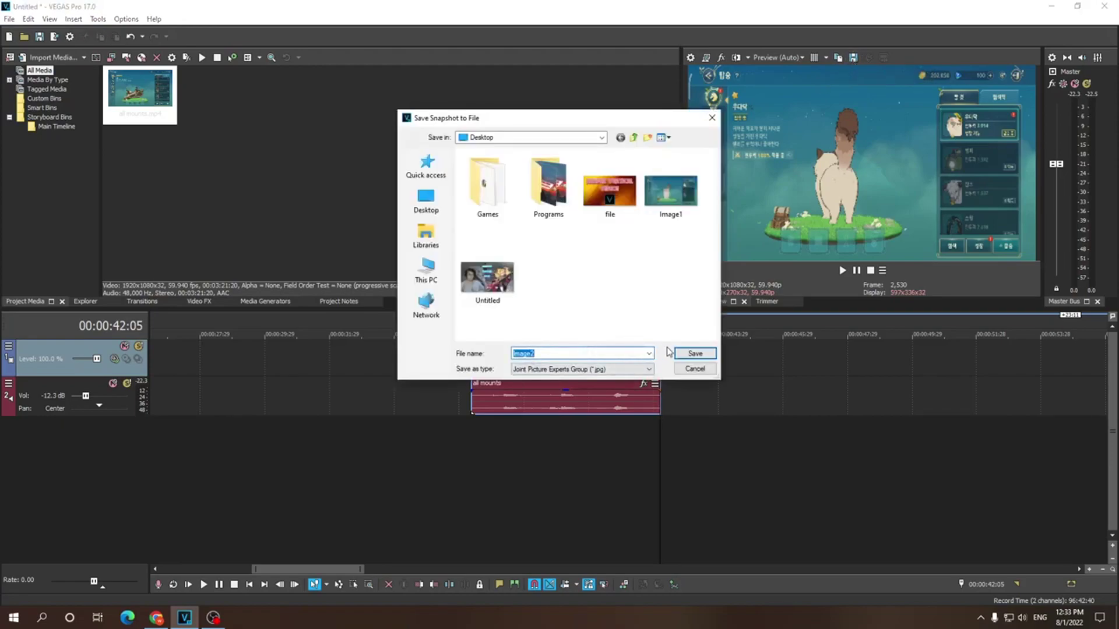
pyautogui.click(637, 370)
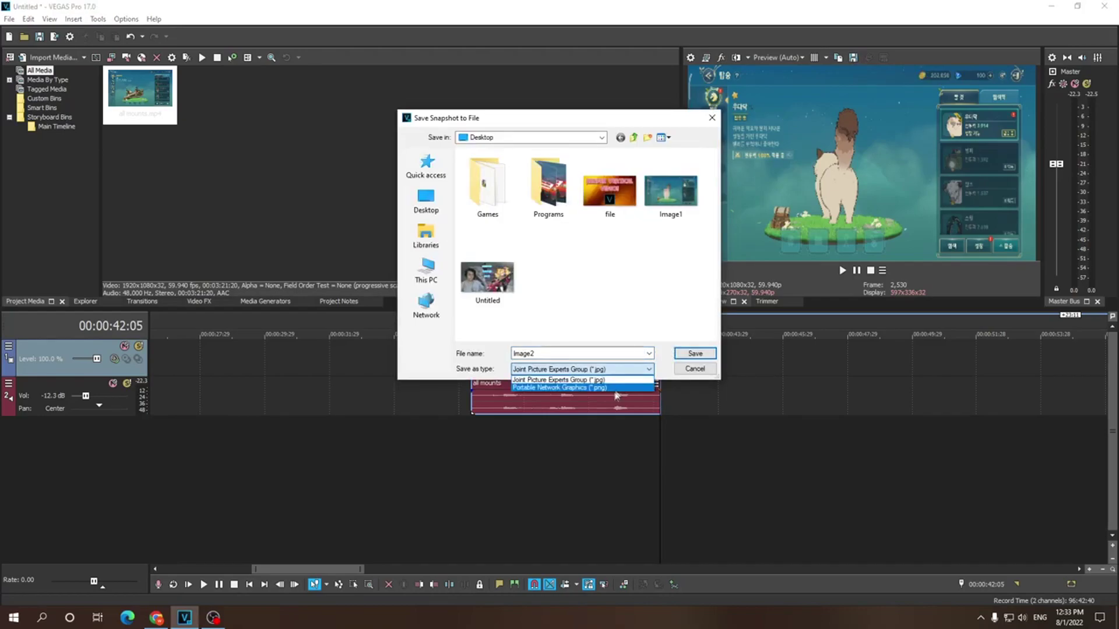
pyautogui.click(617, 388)
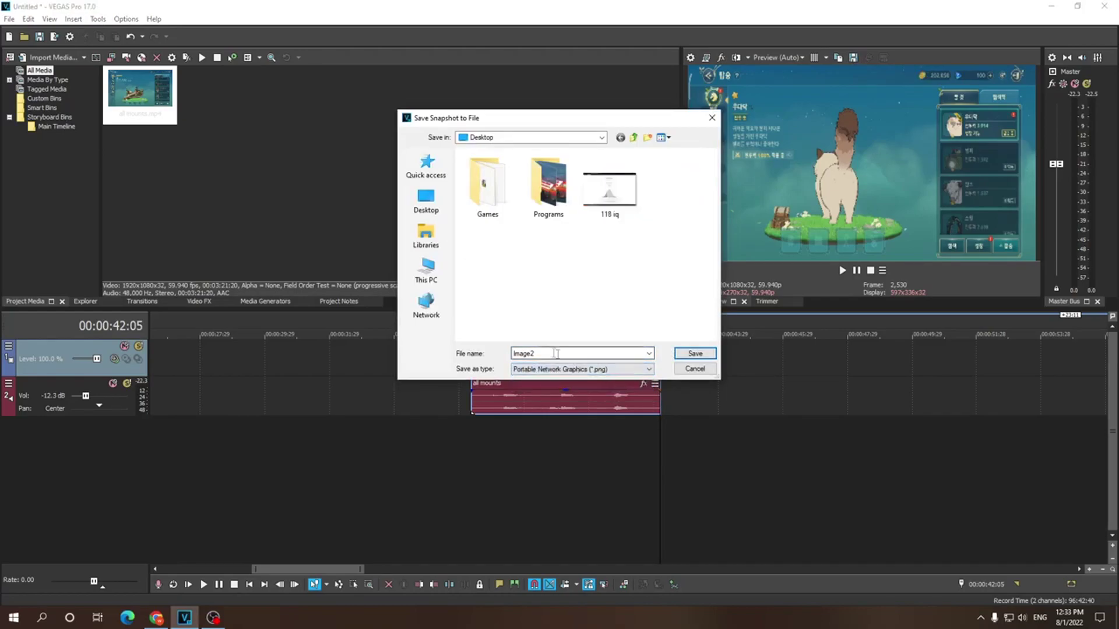
pyautogui.click(688, 354)
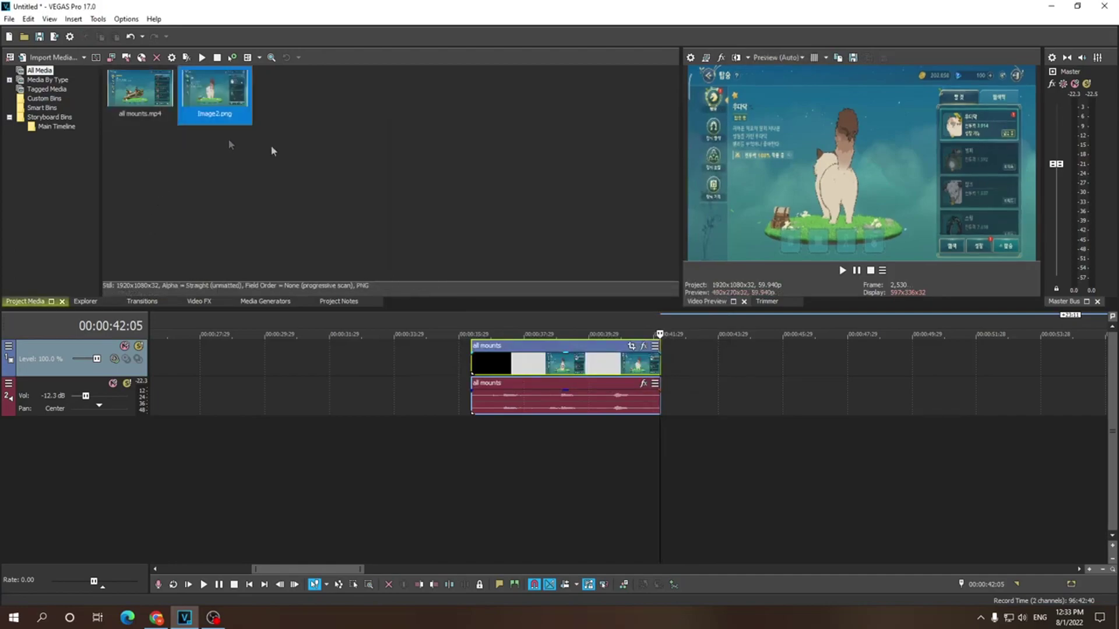
# Step: Place Image2.png directly after the first clip part on the video track and play across the join up to 00:00:43:08
pyautogui.click(329, 148)
pyautogui.moveTo(232, 104); pyautogui.dragTo(668, 380)
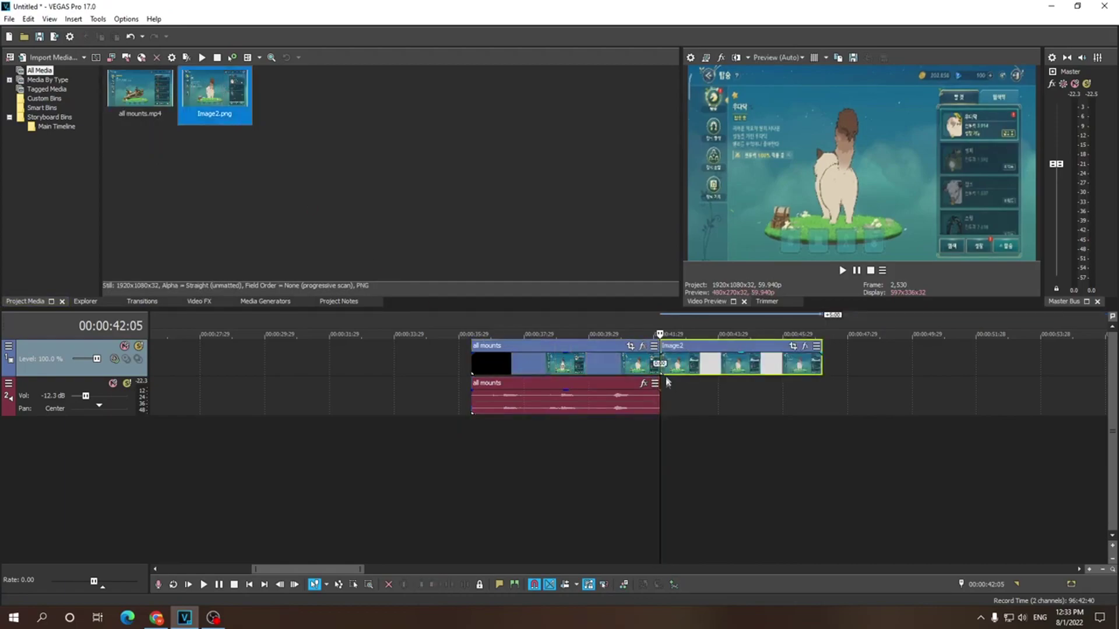
pyautogui.click(638, 435)
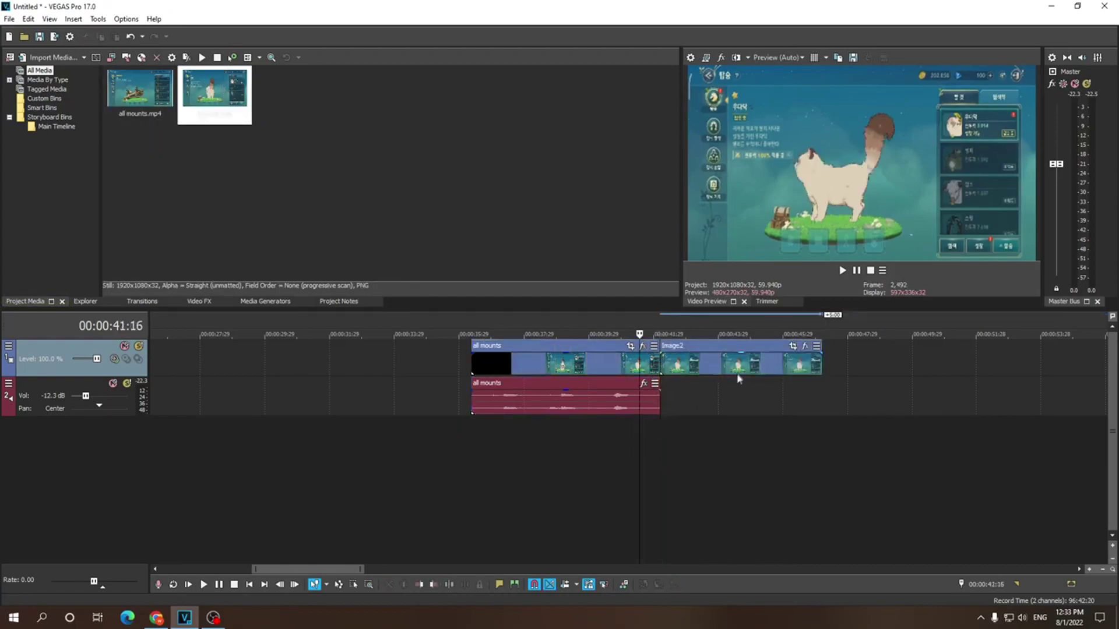
pyautogui.click(846, 272)
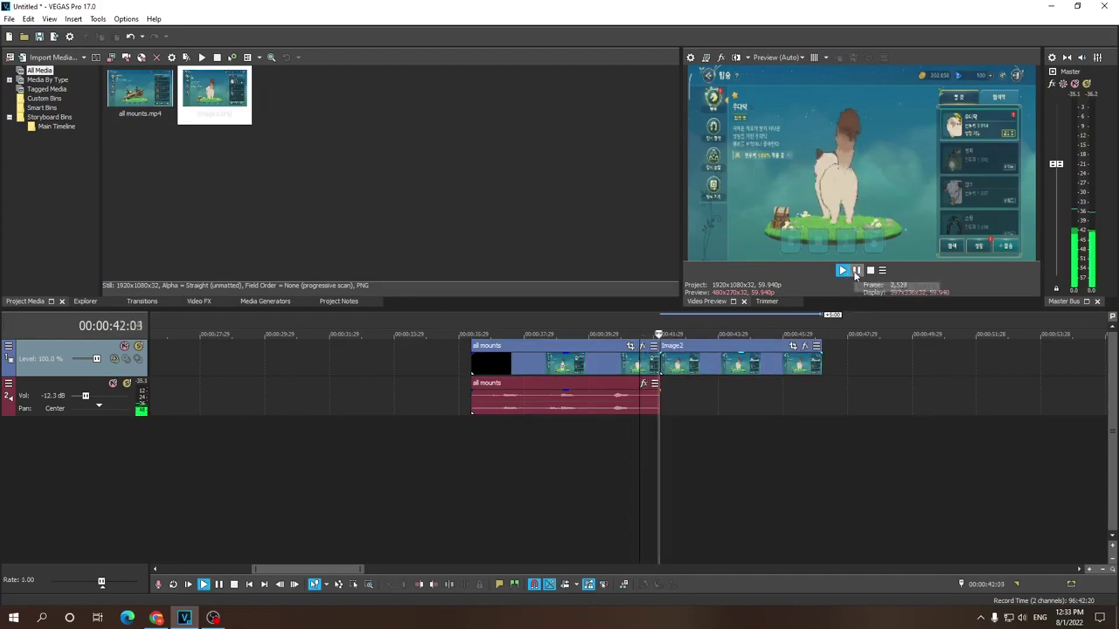
pyautogui.click(854, 273)
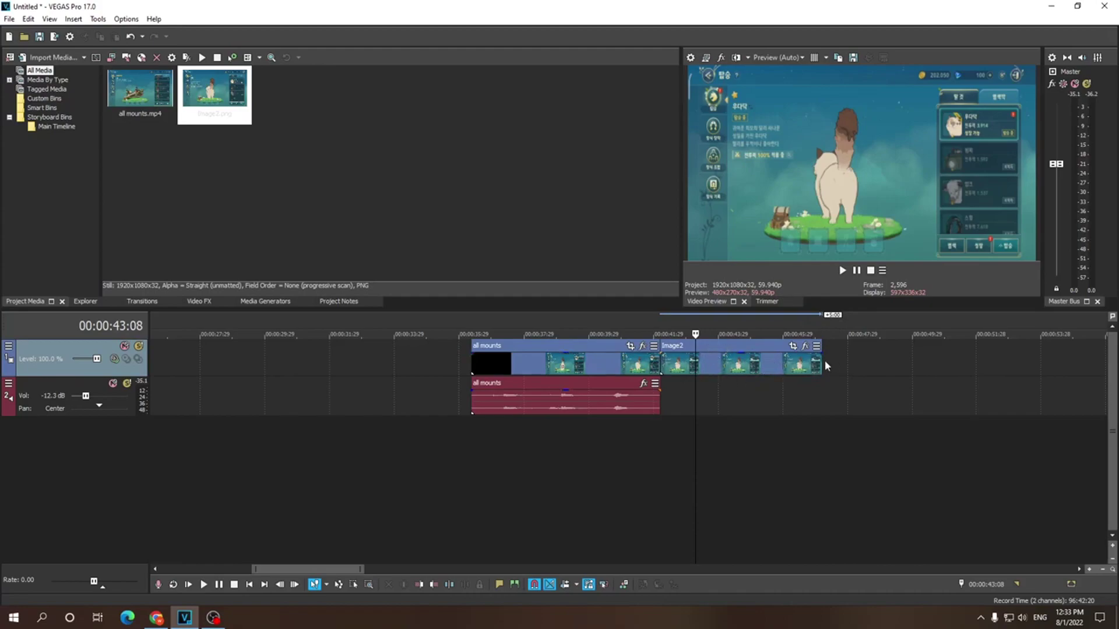
# Step: Trim the Image2 still to end at 00:00:43:08 and move the second clip part directly against it
pyautogui.moveTo(823, 360); pyautogui.dragTo(695, 357)
pyautogui.scroll(-4, 844, 435)
pyautogui.moveTo(896, 373); pyautogui.dragTo(653, 376)
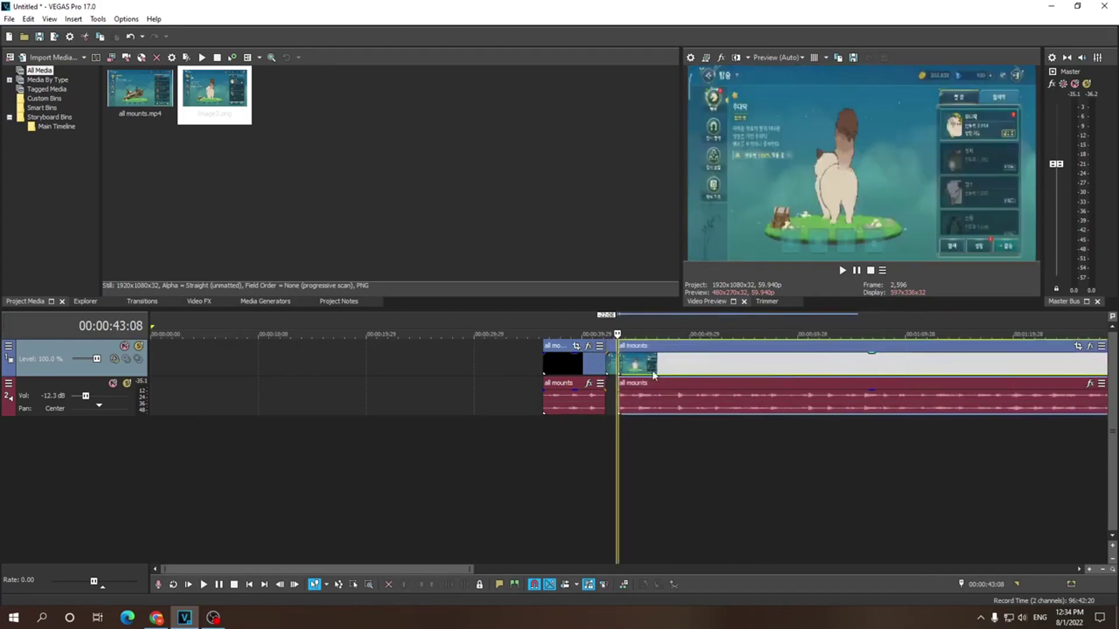
# Step: Play the timeline from just before the Image2 still into the second clip part to review the freeze frame
pyautogui.click(599, 427)
pyautogui.click(840, 271)
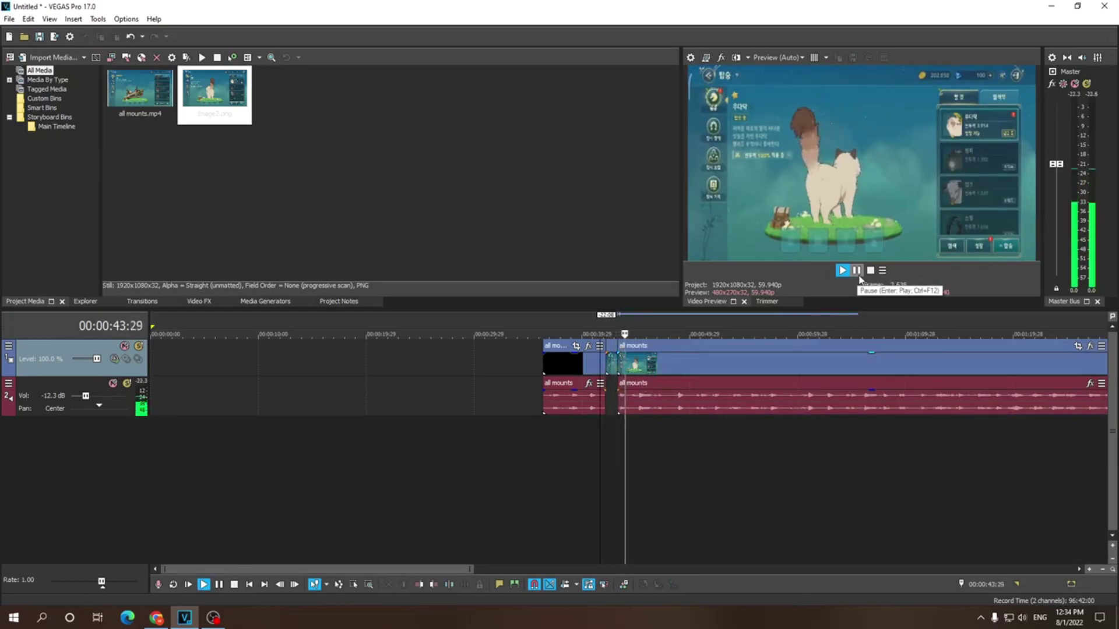
pyautogui.click(856, 272)
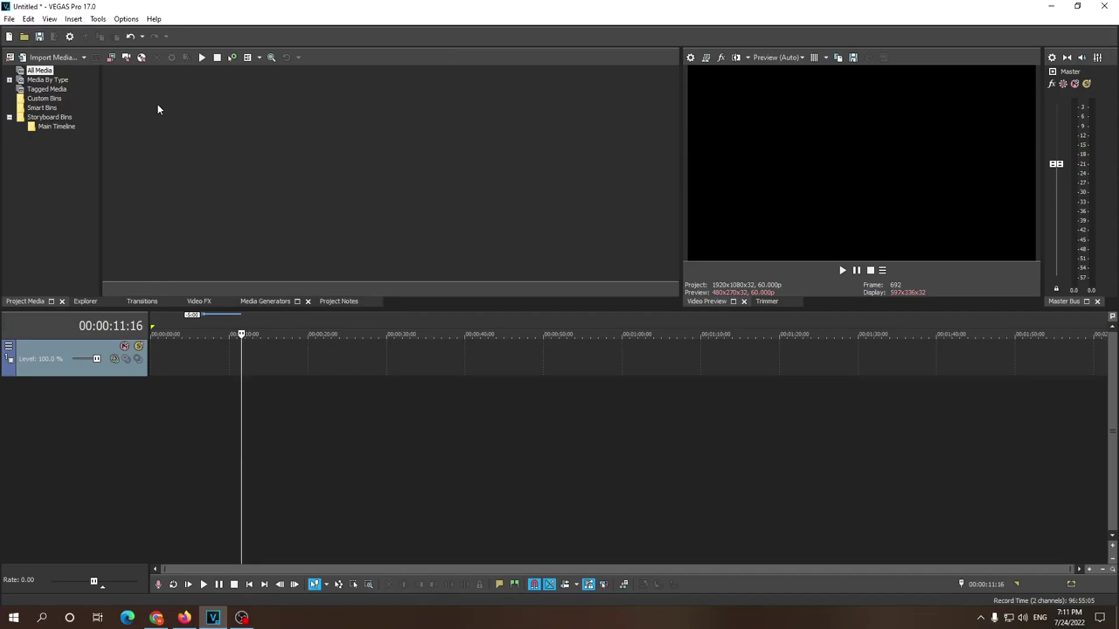
# Step: Import the FAKE stamp PNG, place it on the video track ending at 00:00:11:16, and preview it
pyautogui.click(76, 65)
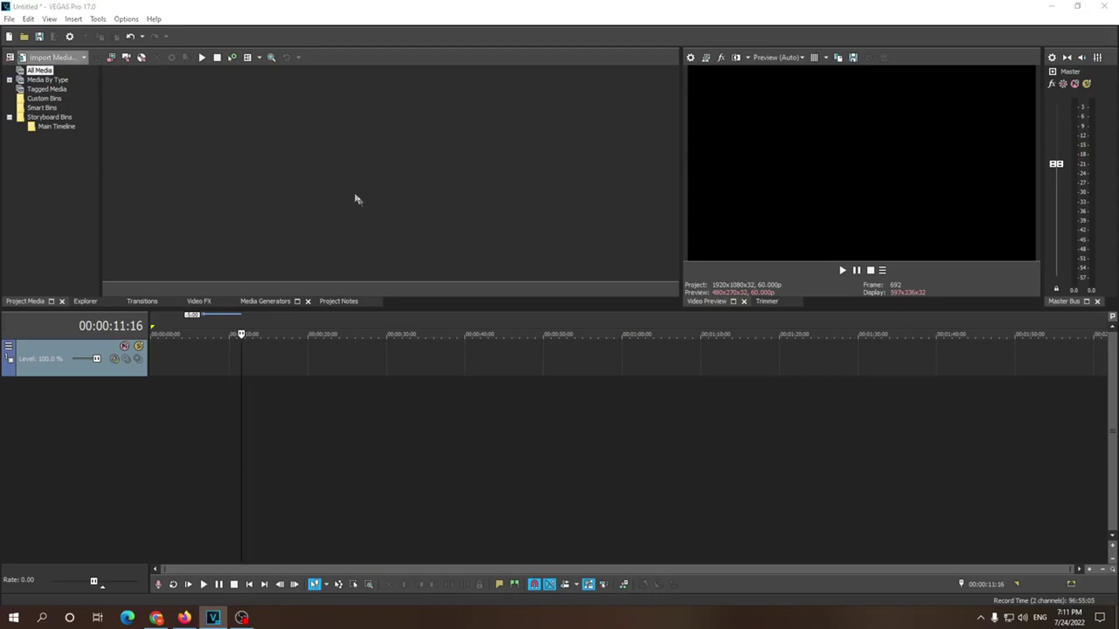
pyautogui.press('Escape')
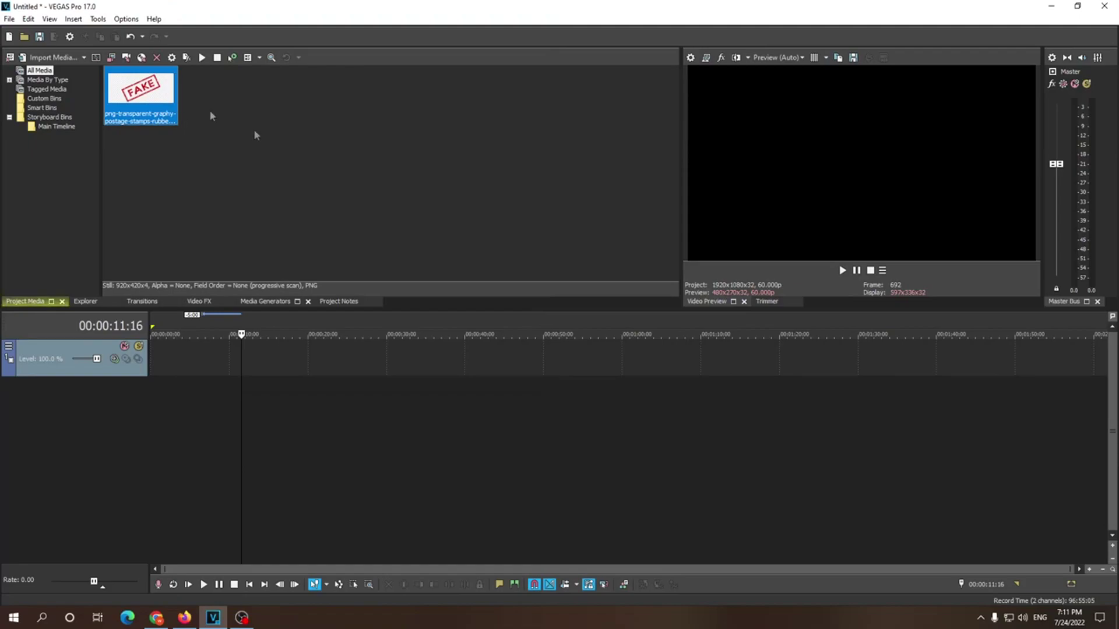
pyautogui.moveTo(157, 95); pyautogui.dragTo(218, 367)
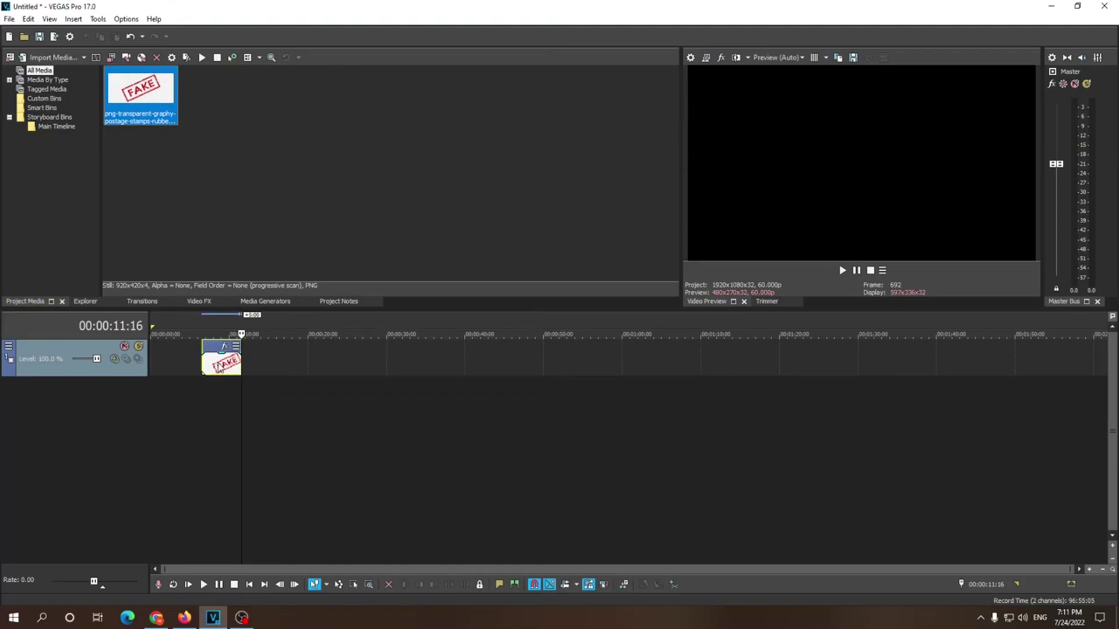
pyautogui.click(219, 367)
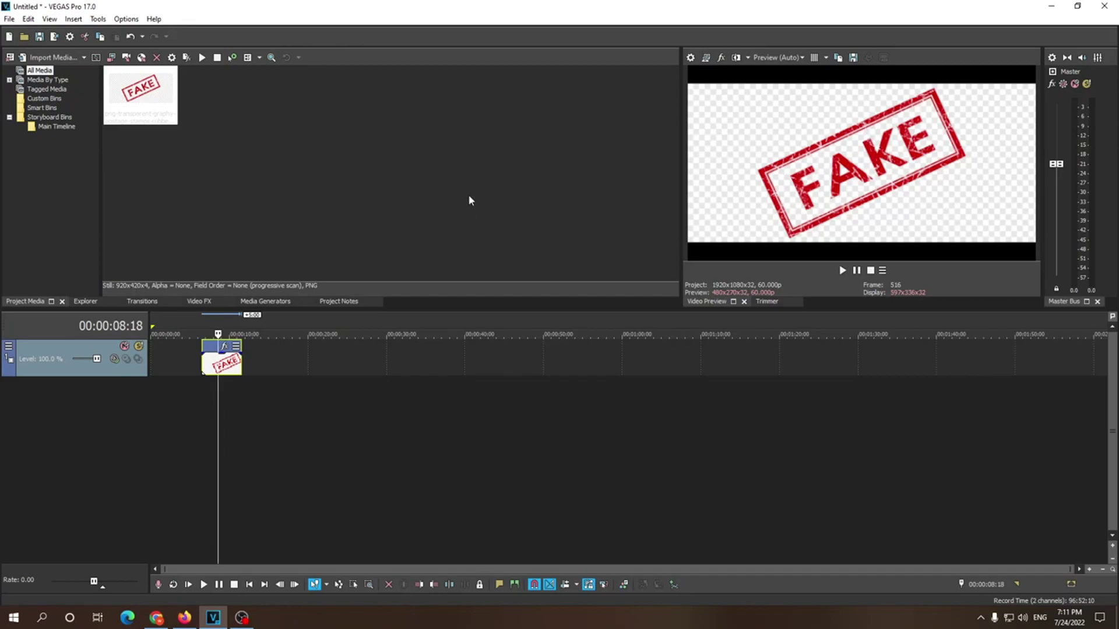
pyautogui.click(228, 368)
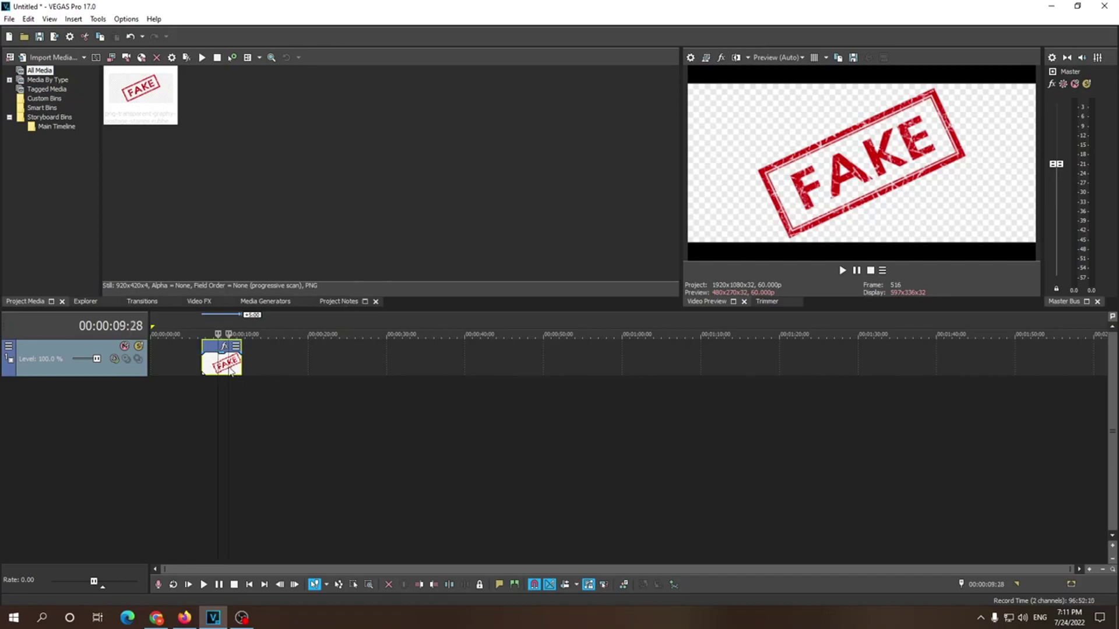
pyautogui.press('space')
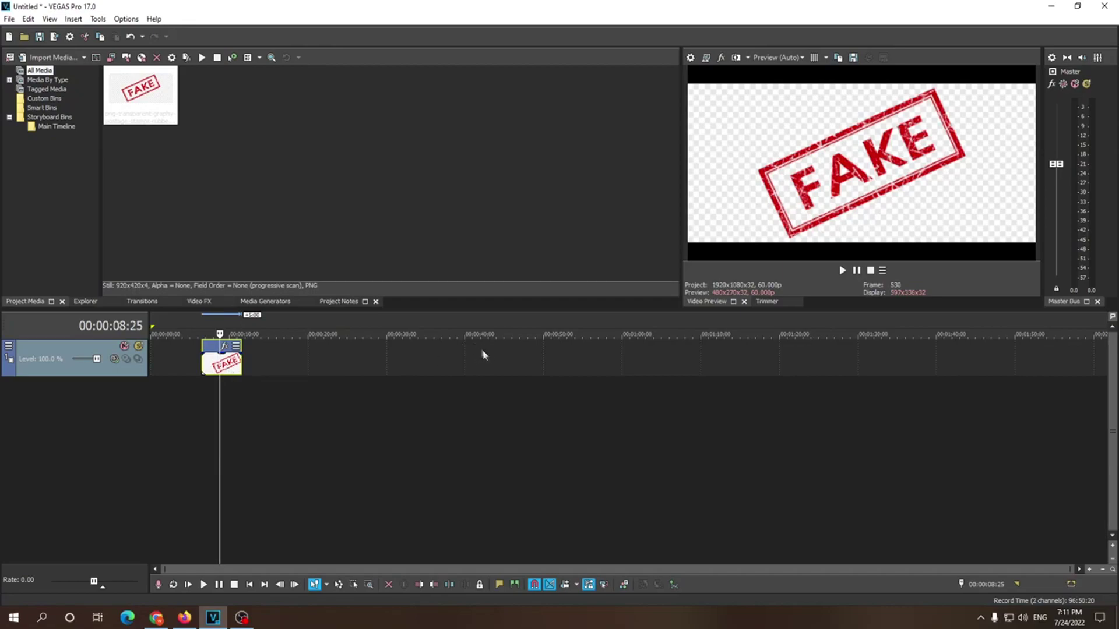
# Step: Minimize the open windows and open the FAKE stamp PNG from the desktop in paint.net
pyautogui.click(1051, 6)
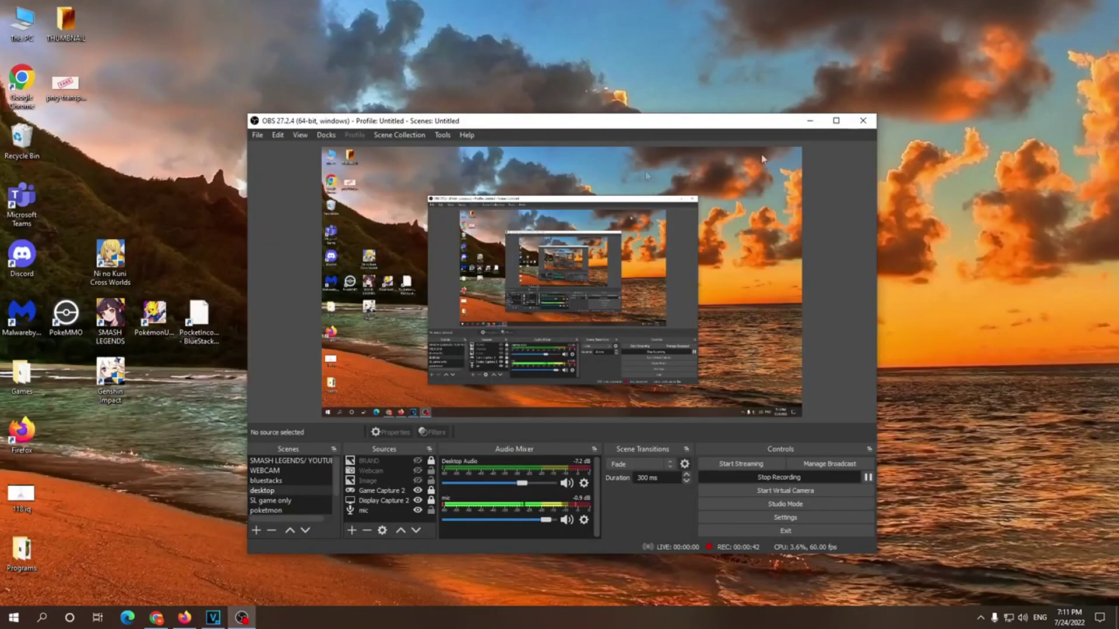
pyautogui.click(816, 121)
pyautogui.click(69, 96)
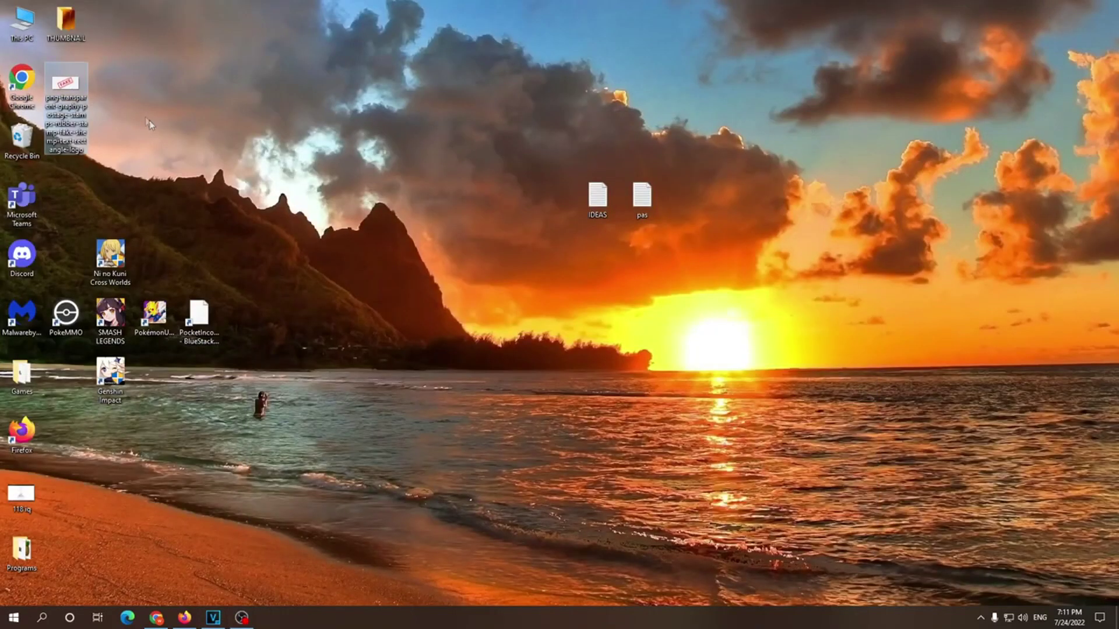
pyautogui.rightClick(72, 82)
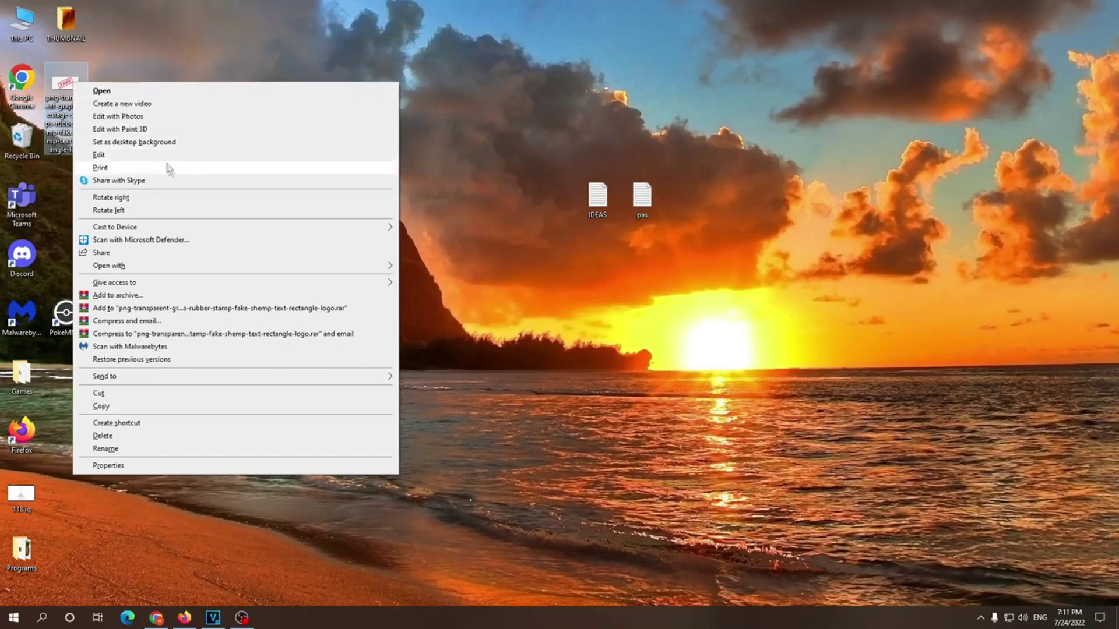
pyautogui.moveTo(159, 267)
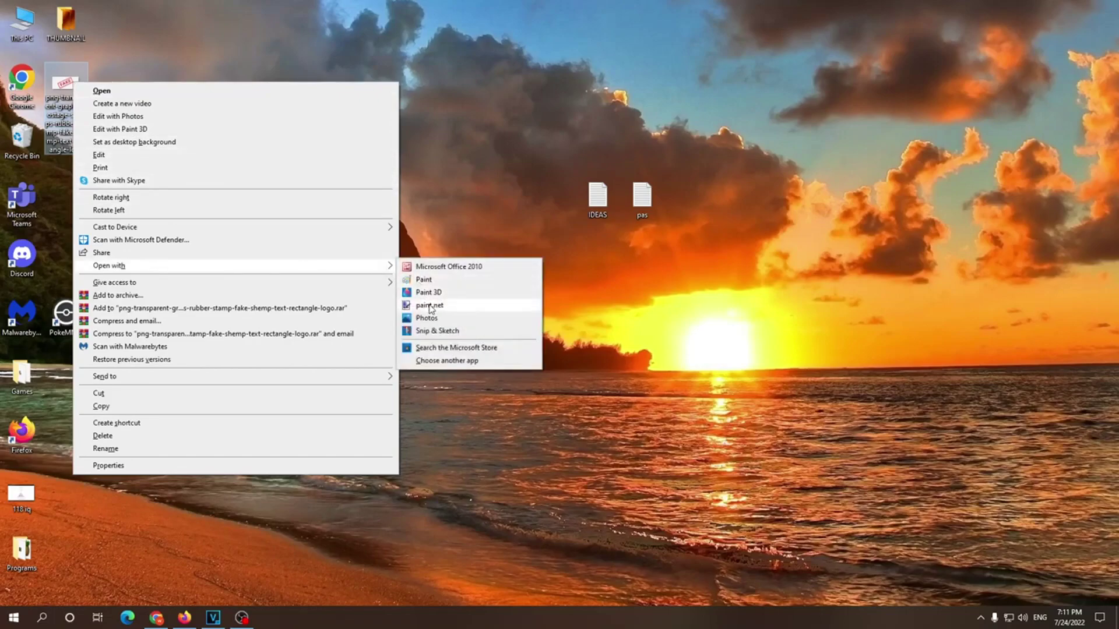
pyautogui.click(464, 299)
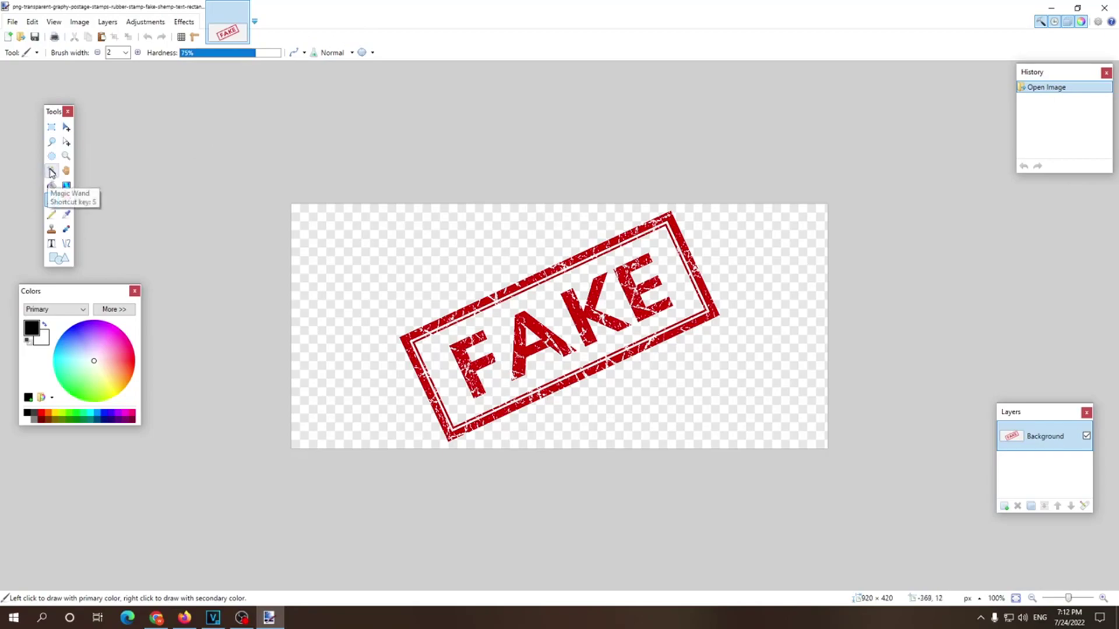
# Step: Select the checkered background around the stamp and inside the letter A with the Magic Wand, erasing each selection
pyautogui.click(51, 171)
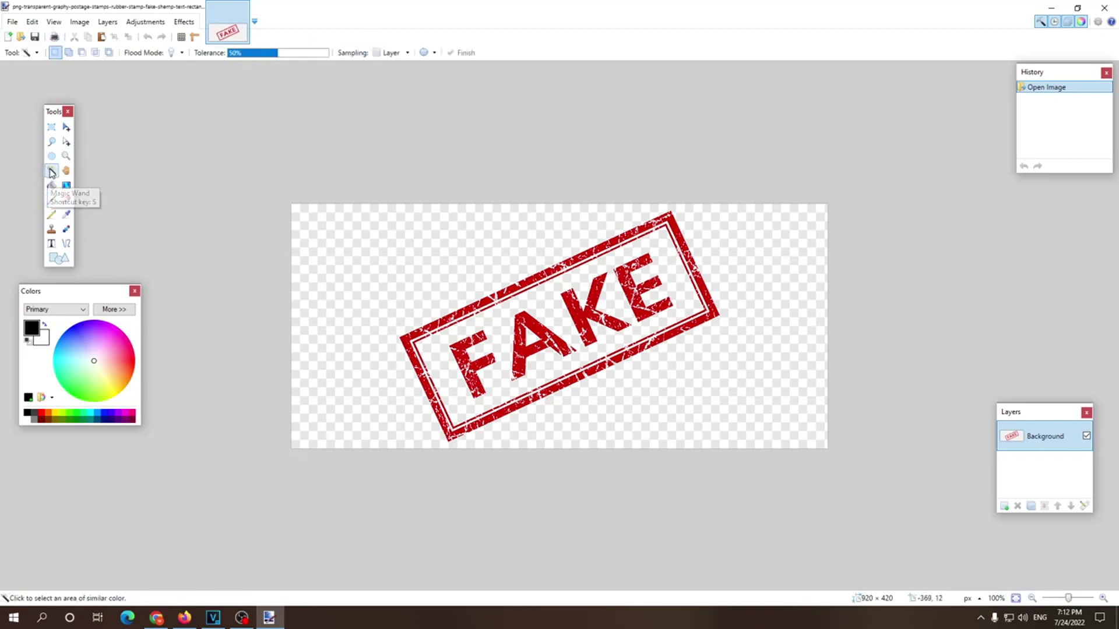
pyautogui.click(455, 256)
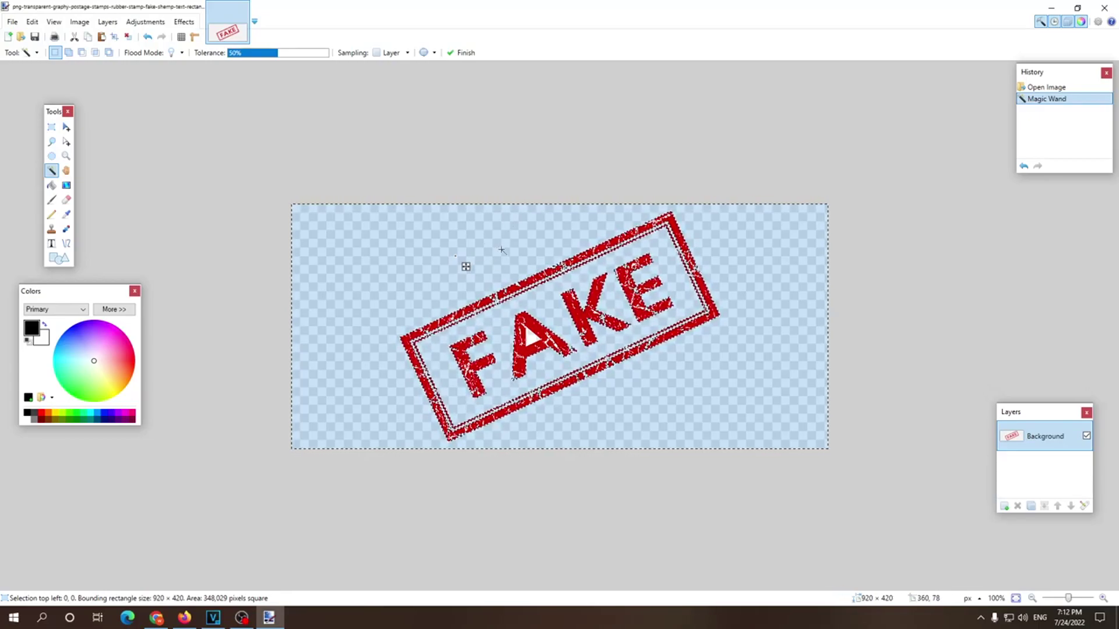
pyautogui.press('Delete')
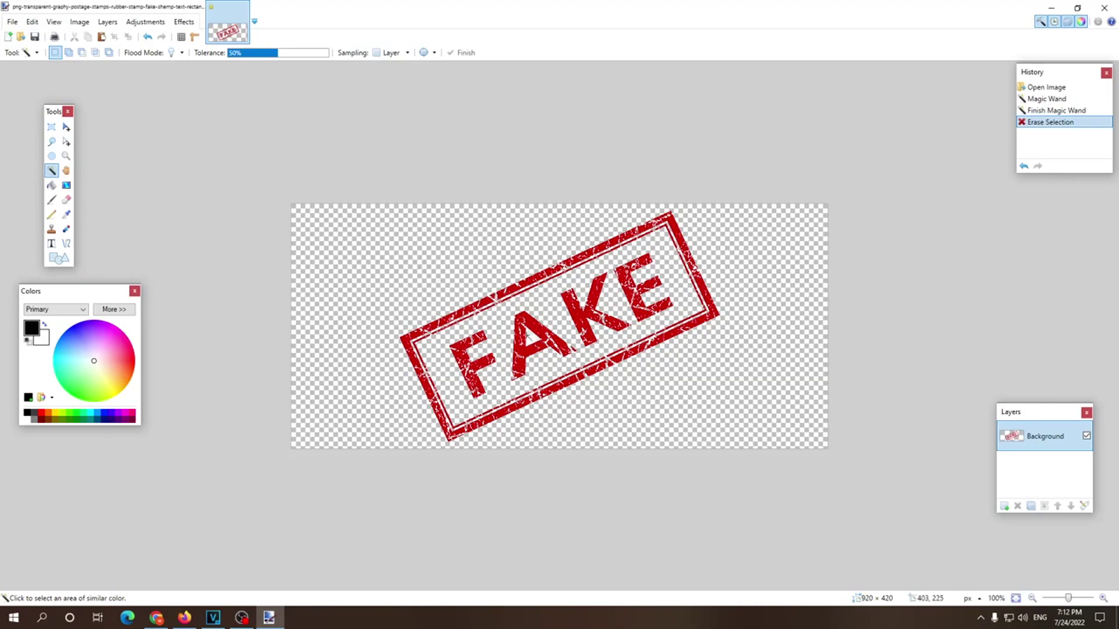
pyautogui.click(535, 341)
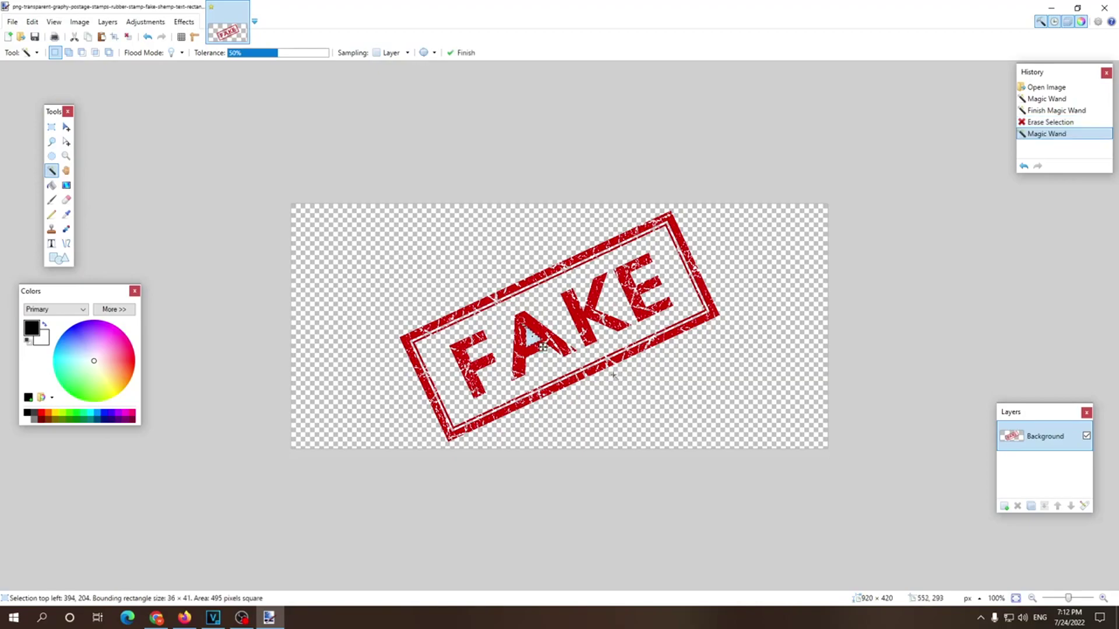
pyautogui.press('Delete')
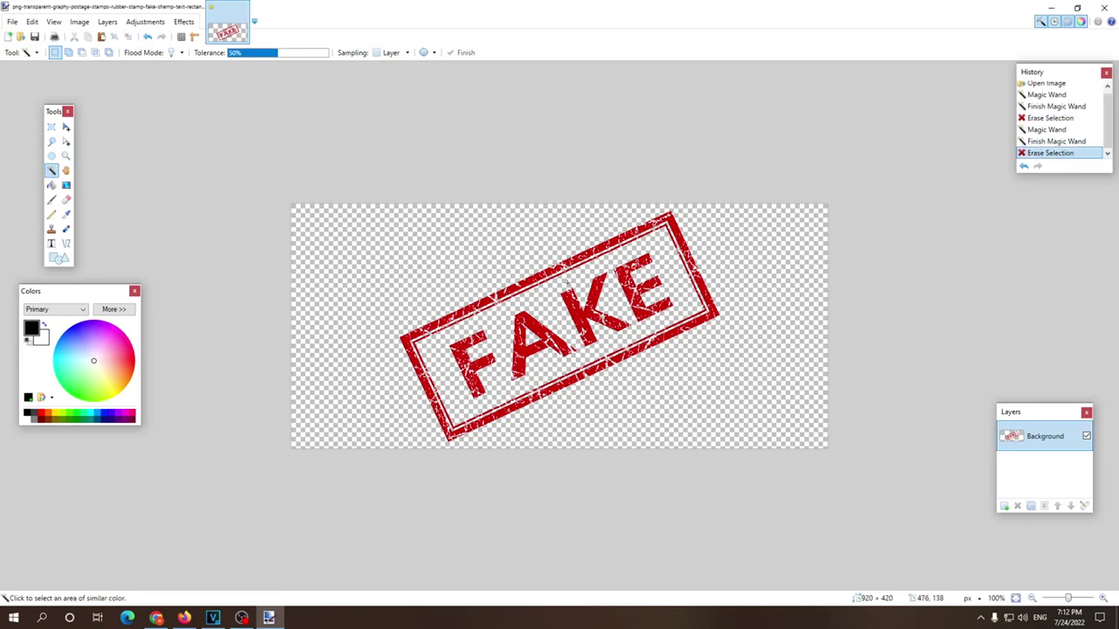
# Step: Save the edited stamp to the desktop as a PNG named real with the default save configuration, and close paint.net
pyautogui.click(15, 23)
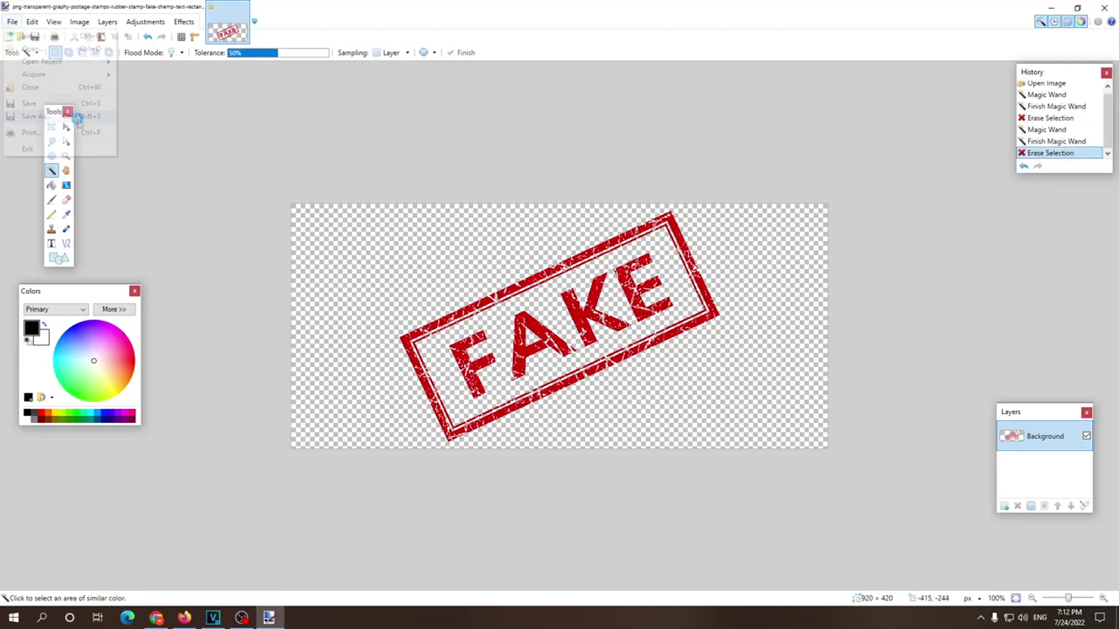
pyautogui.click(81, 116)
pyautogui.click(192, 269)
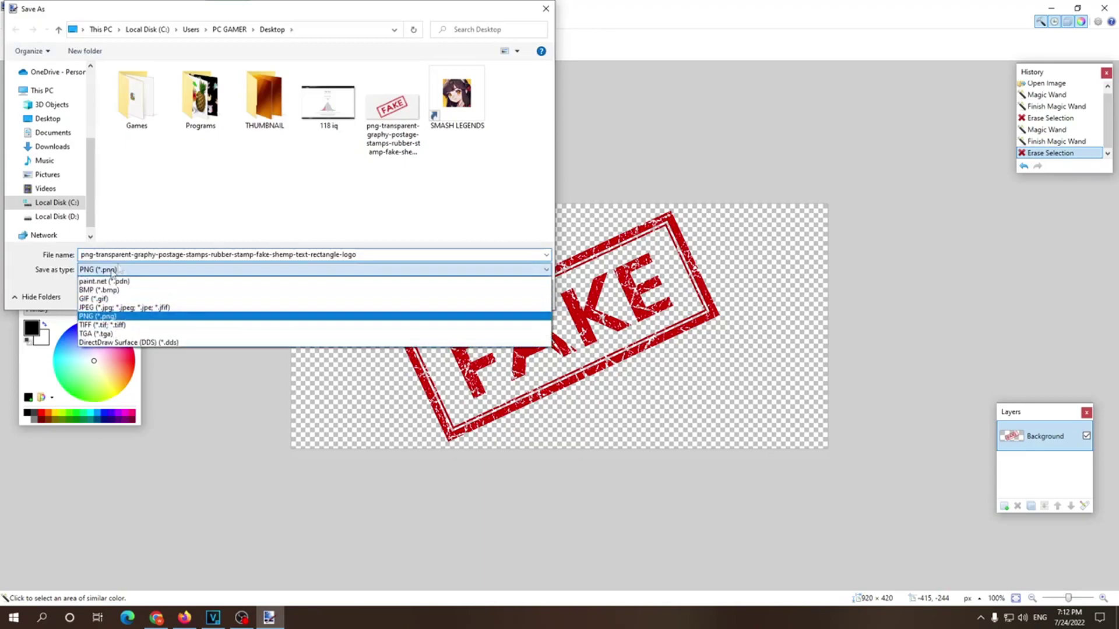
pyautogui.click(106, 319)
pyautogui.hotkey('shift', 'Tab')
pyautogui.write('f')
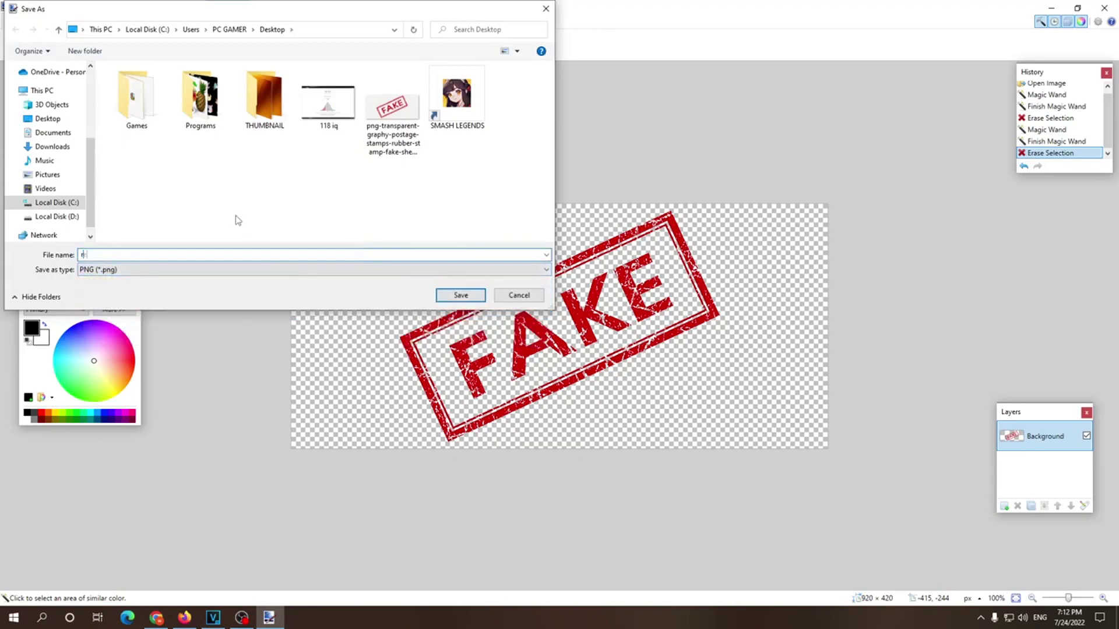
pyautogui.click(460, 294)
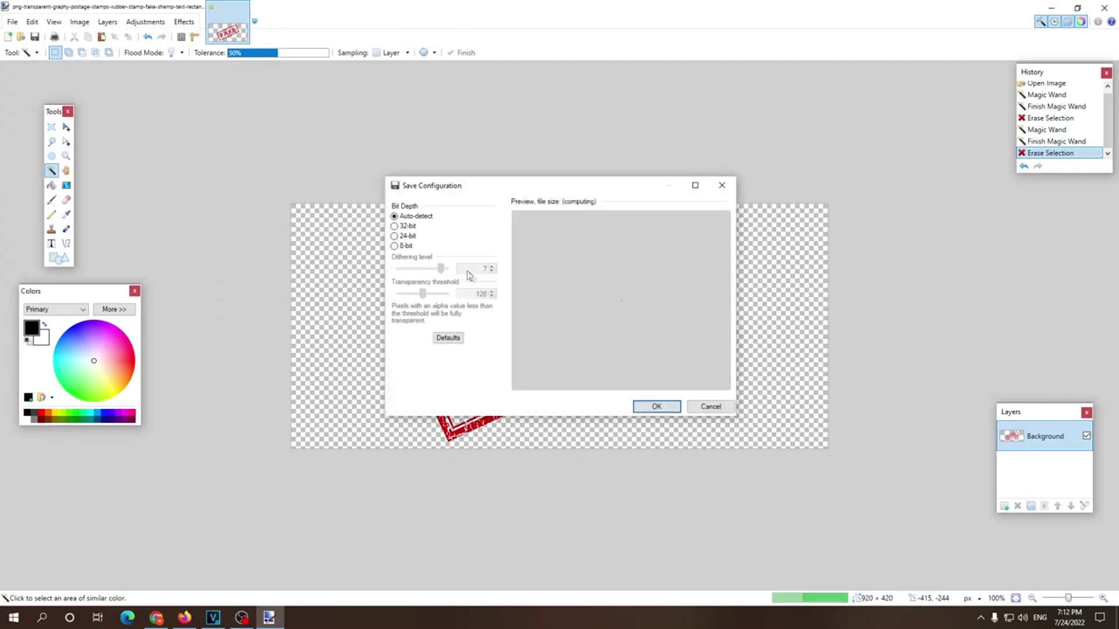
pyautogui.click(667, 408)
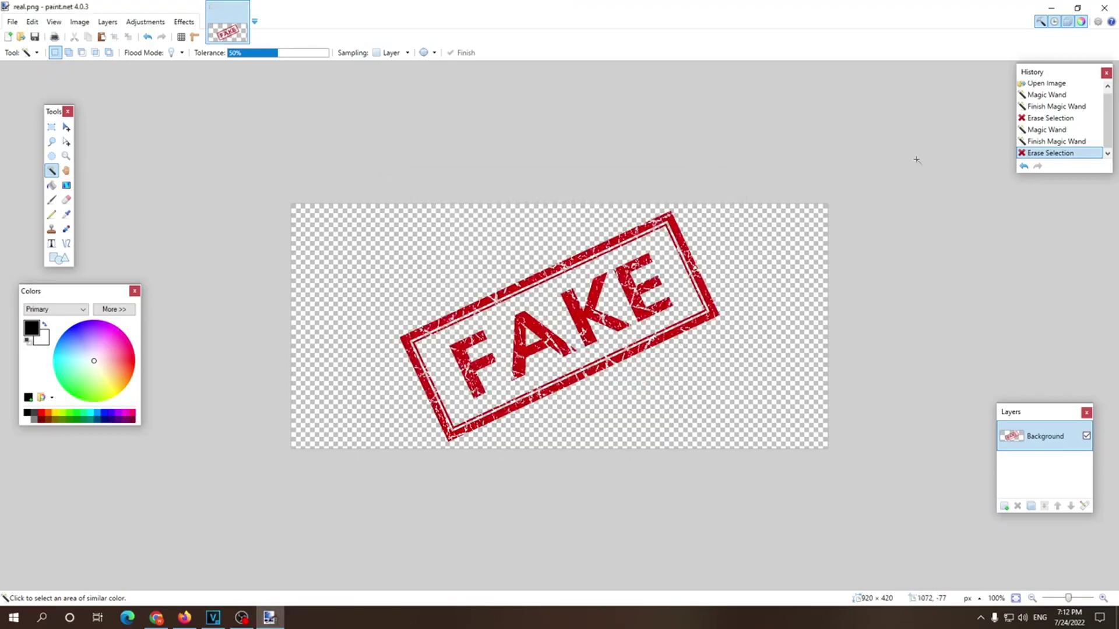
pyautogui.click(1104, 8)
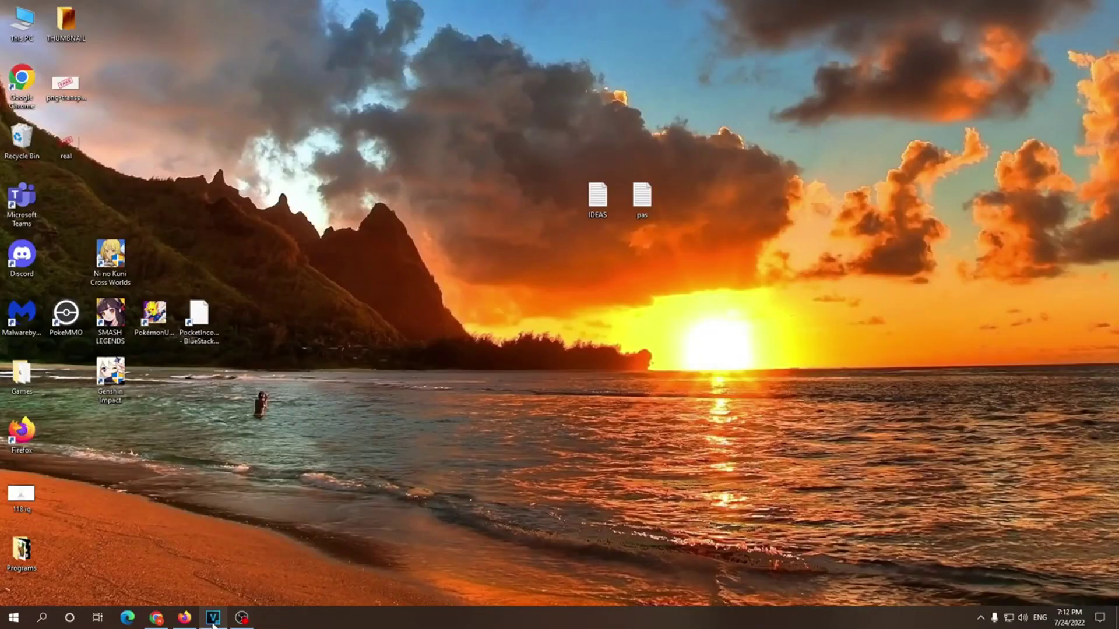
# Step: Switch to VEGAS Pro, import real.png from the desktop, and place it on the video track after the checkered stamp event
pyautogui.click(214, 618)
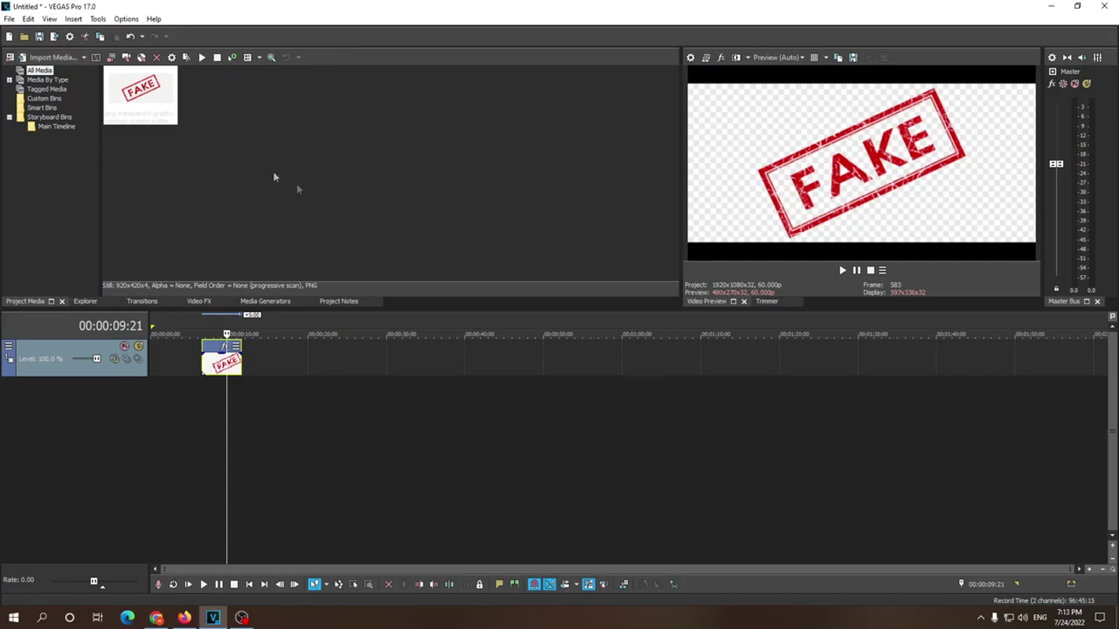
pyautogui.click(52, 57)
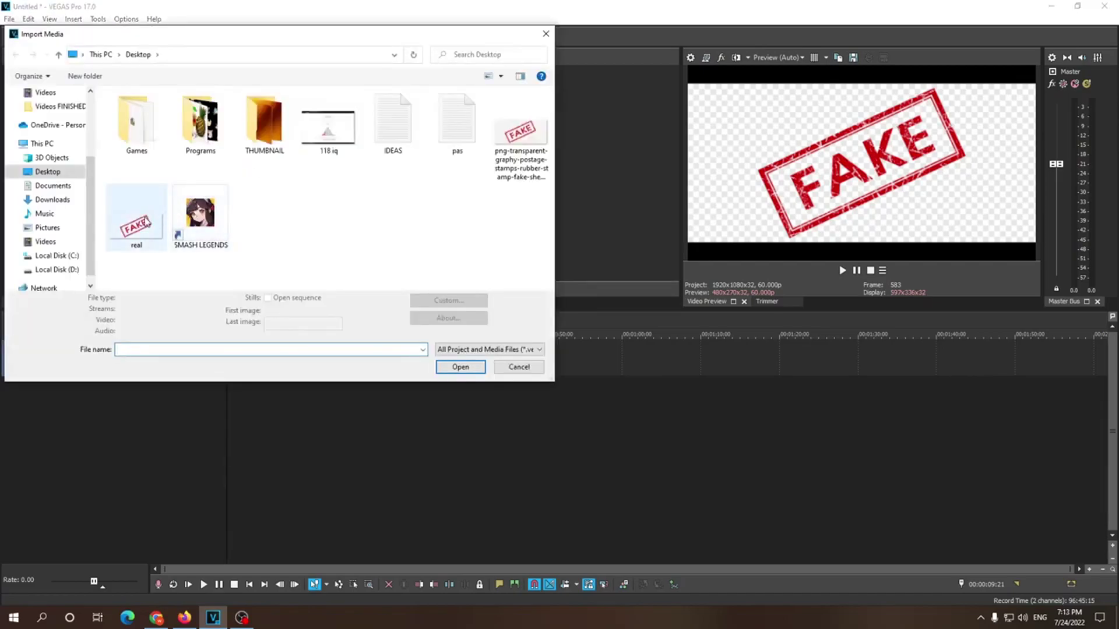
pyautogui.doubleClick(147, 223)
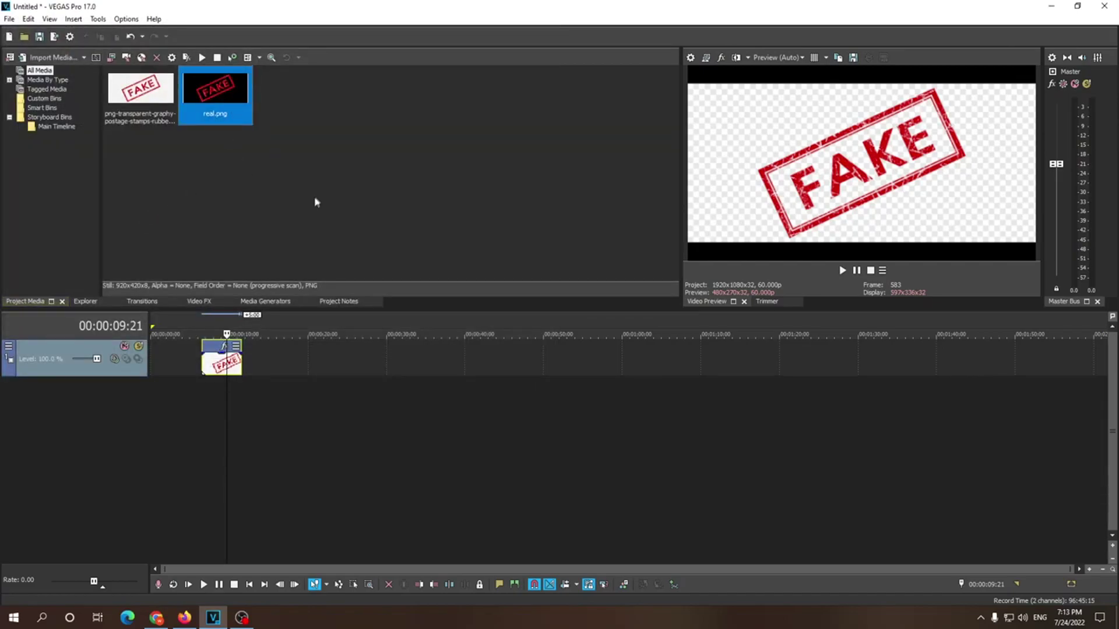
pyautogui.moveTo(214, 100); pyautogui.dragTo(268, 361)
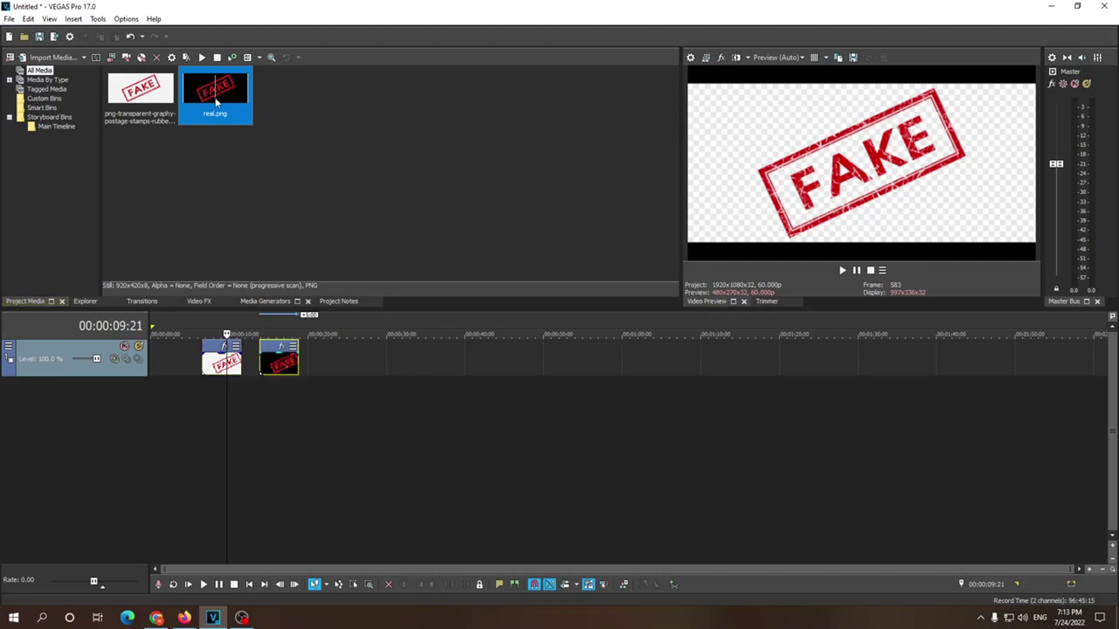
# Step: Preview the real.png event and the checkered stamp event alternately to compare their backgrounds
pyautogui.click(272, 367)
pyautogui.click(282, 366)
pyautogui.click(287, 367)
pyautogui.click(292, 367)
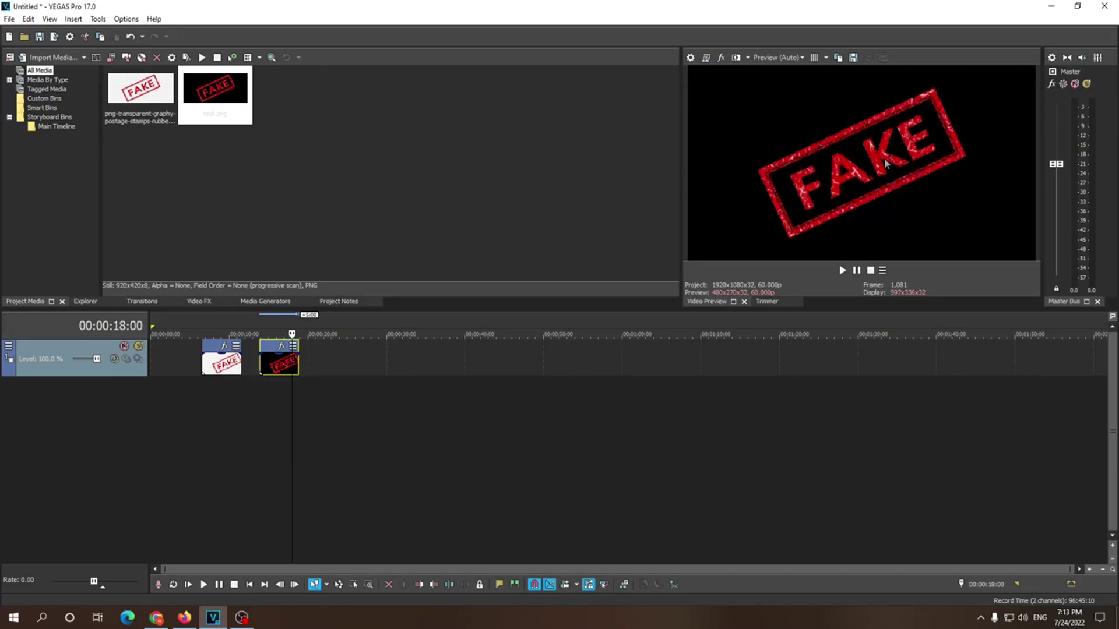
pyautogui.click(221, 365)
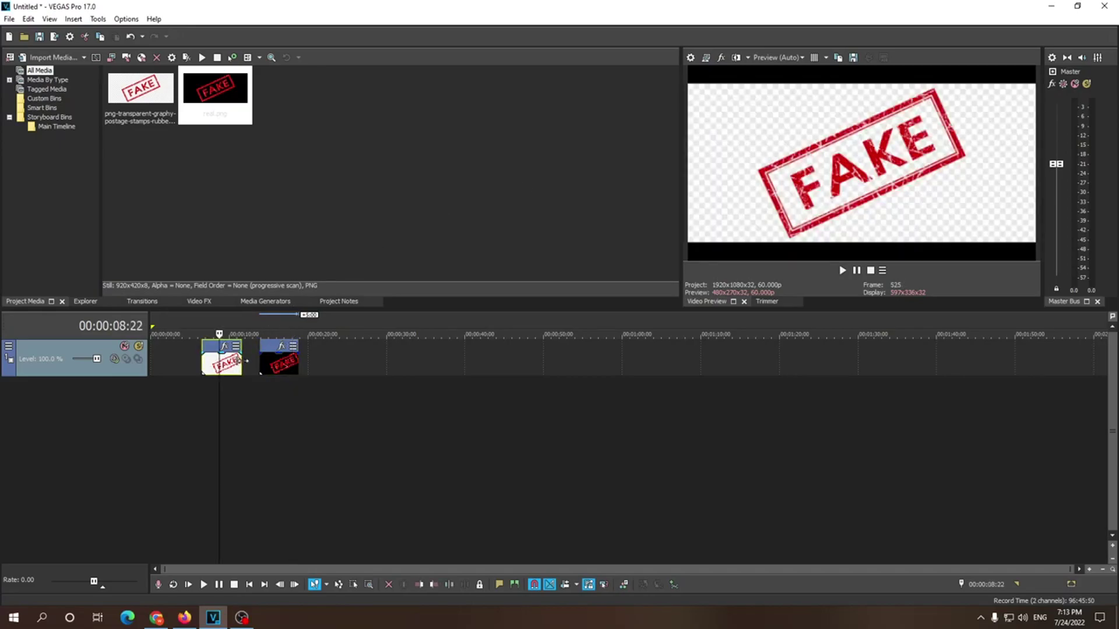
pyautogui.click(269, 365)
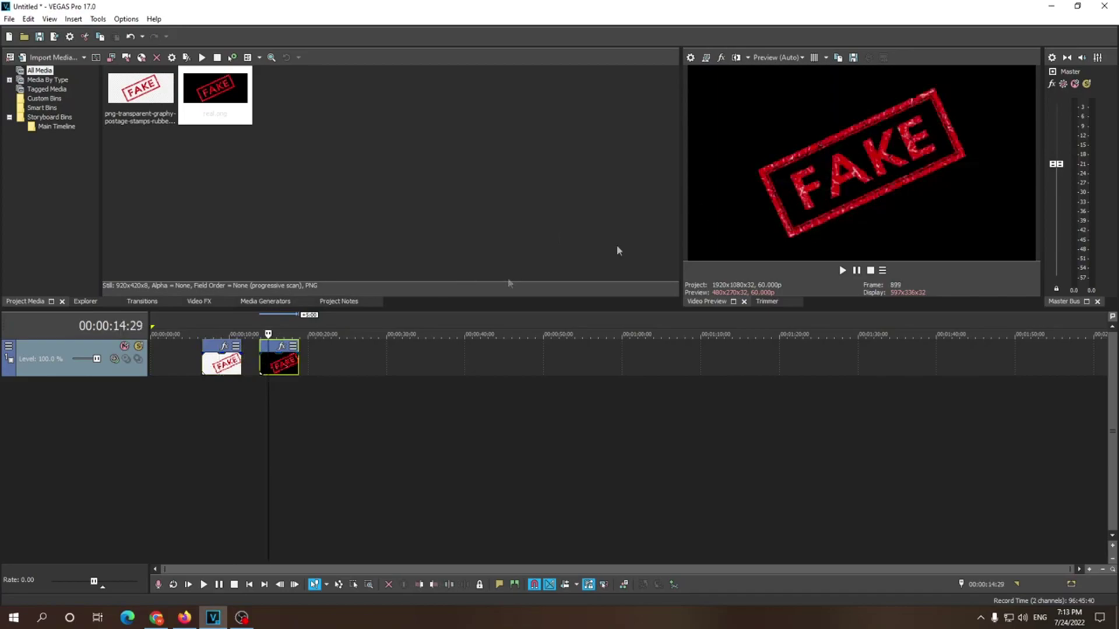
pyautogui.click(284, 364)
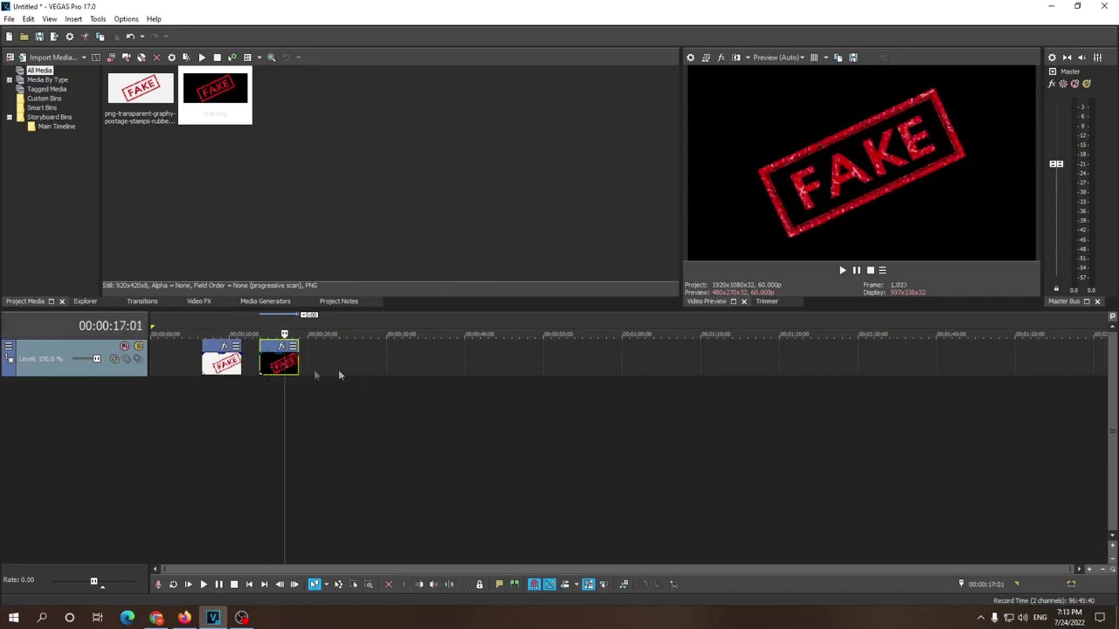
pyautogui.click(216, 364)
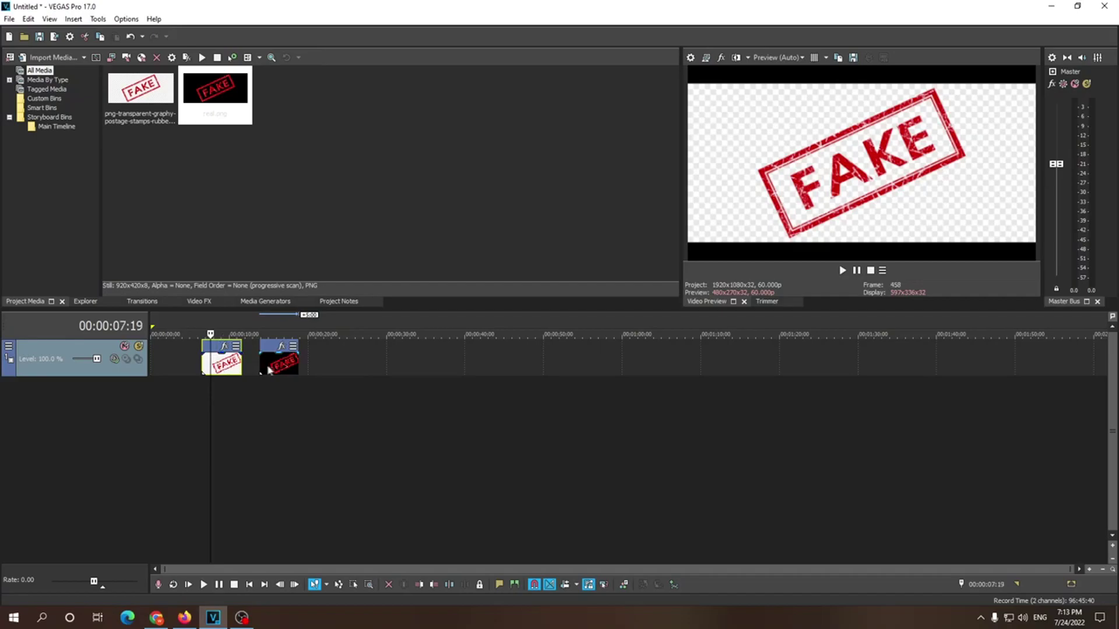
pyautogui.click(270, 367)
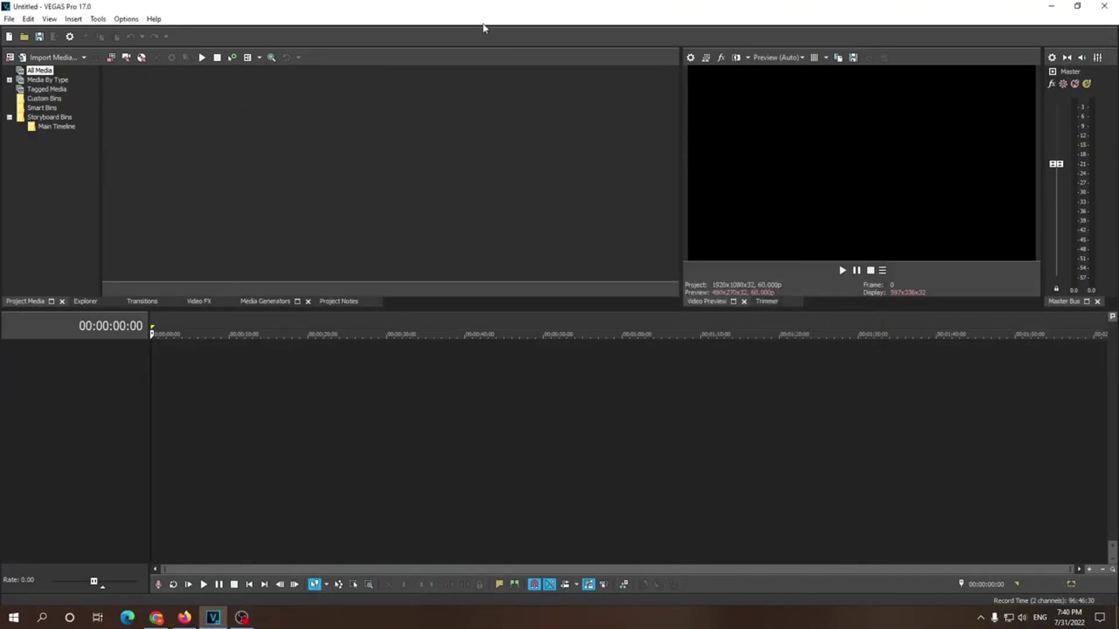
# Step: Import the all mounts video, place it on the empty timeline, and match the project video settings to it
pyautogui.click(53, 57)
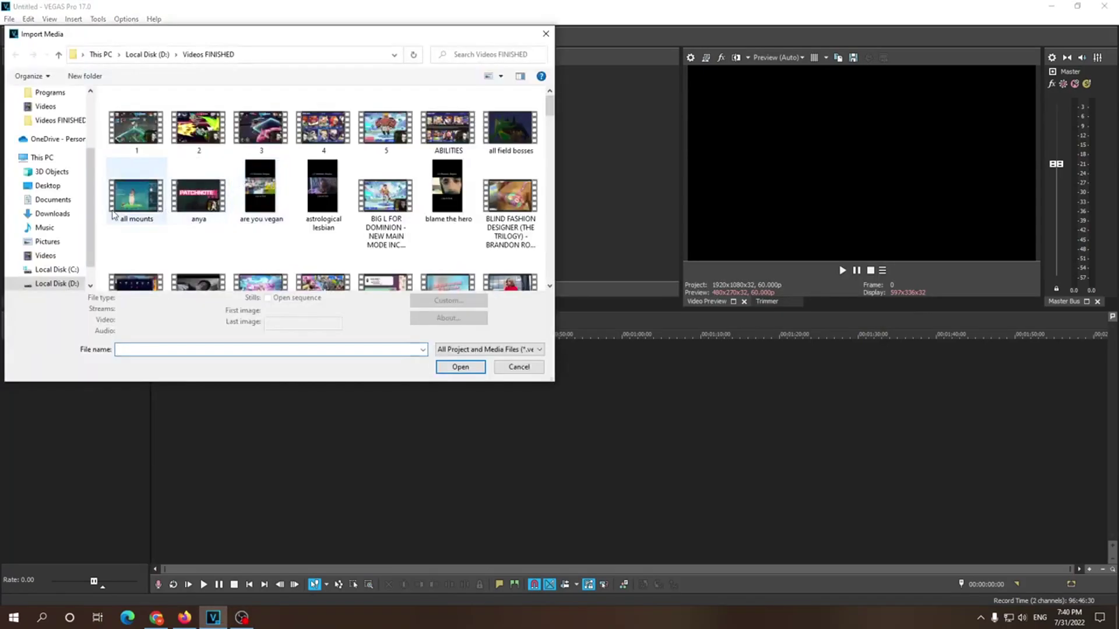
pyautogui.doubleClick(135, 195)
pyautogui.moveTo(251, 379); pyautogui.dragTo(205, 411)
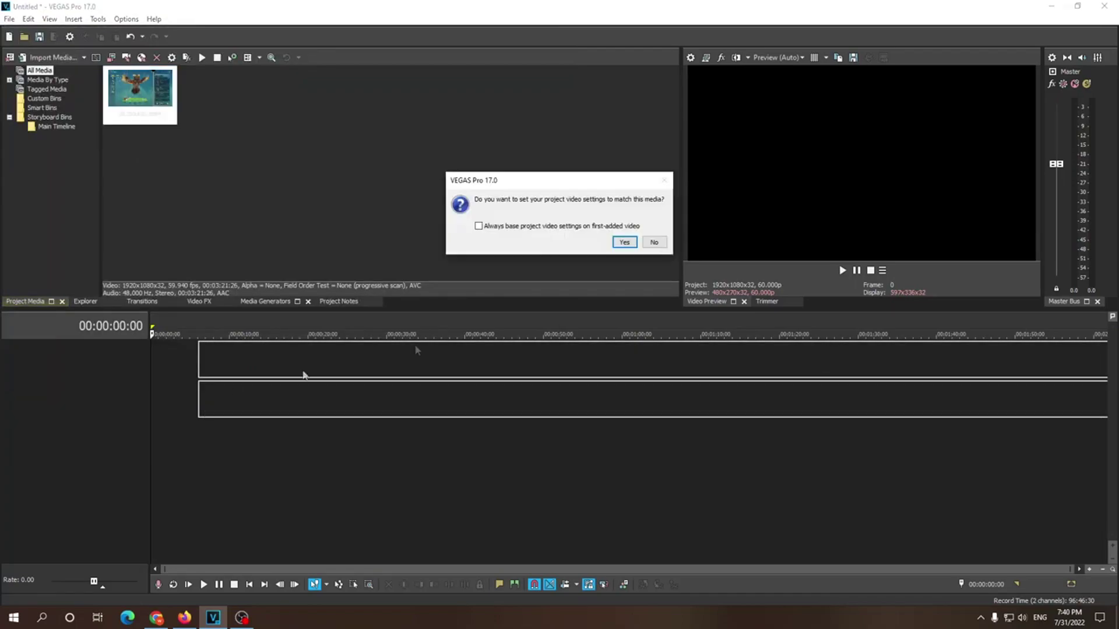
pyautogui.click(625, 243)
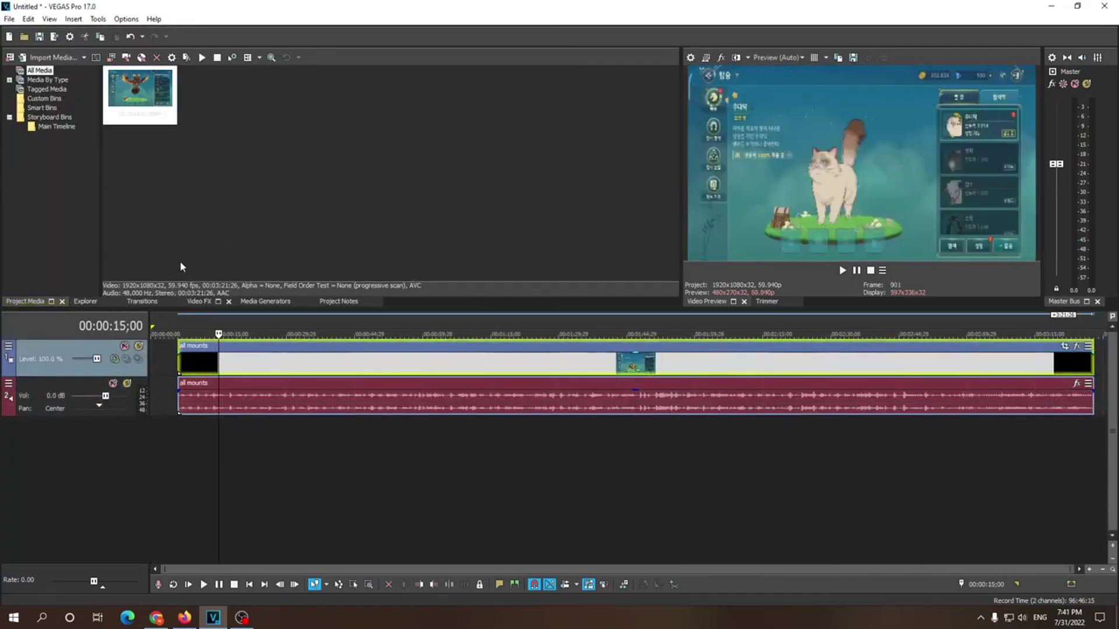
# Step: Insert a video track above the all mounts clip and place the default Titles & Text preset on it at 00:00:15;00
pyautogui.click(286, 304)
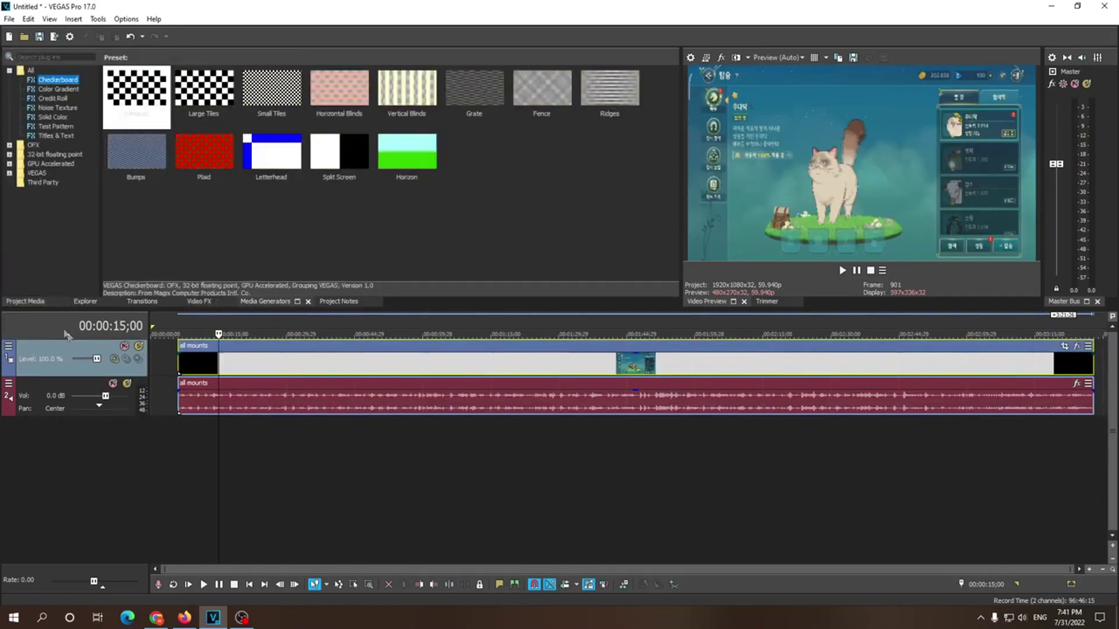
pyautogui.rightClick(94, 367)
pyautogui.click(134, 393)
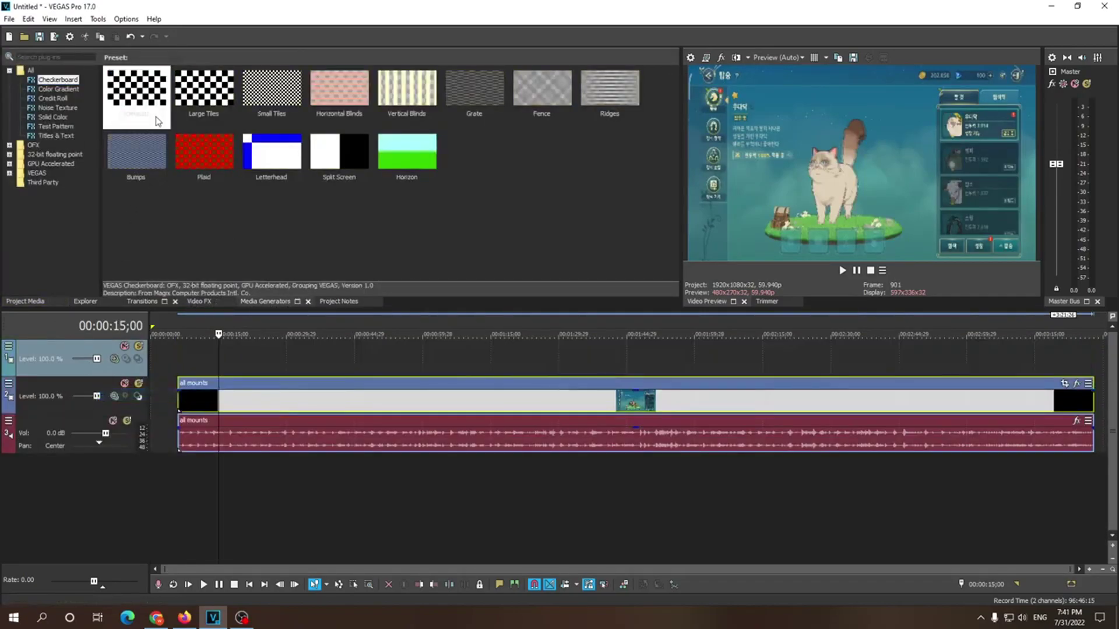
pyautogui.click(58, 138)
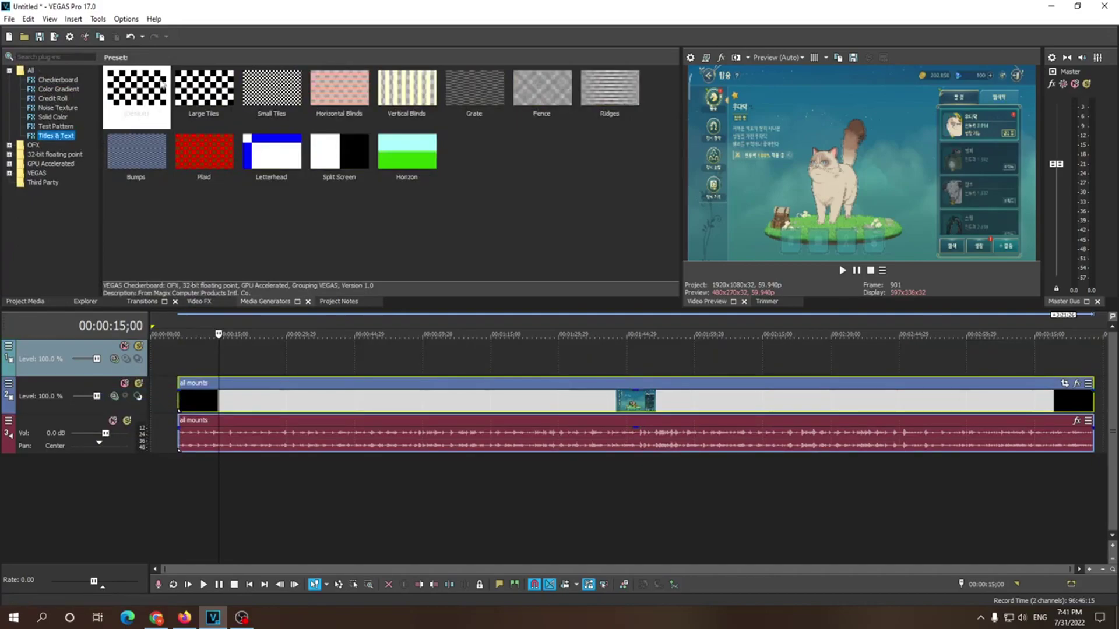
pyautogui.moveTo(157, 104); pyautogui.dragTo(233, 368)
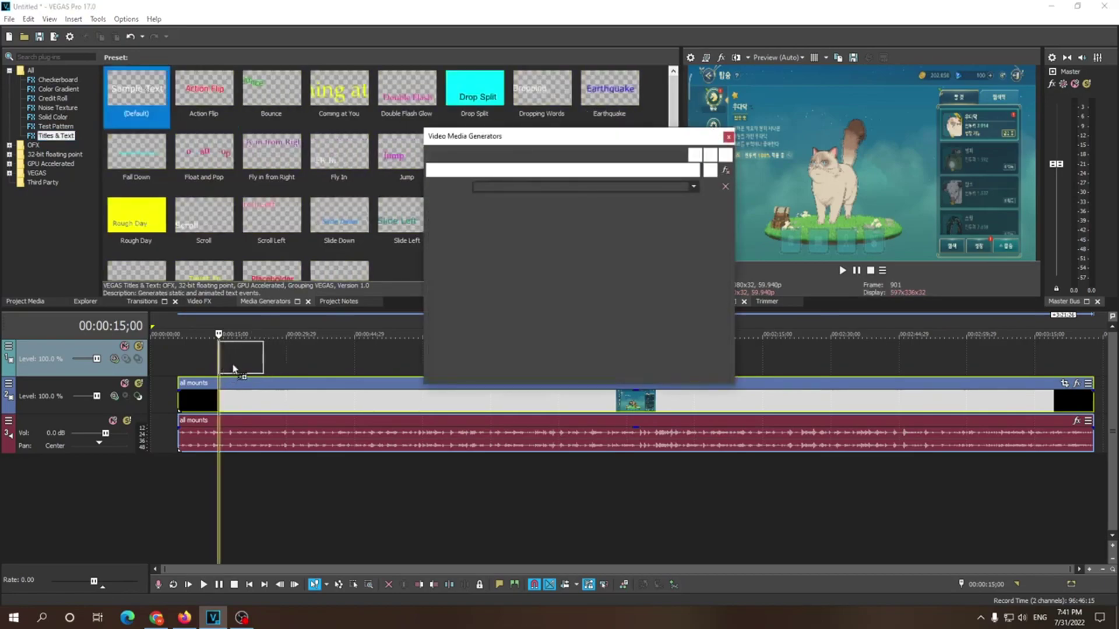
pyautogui.click(234, 364)
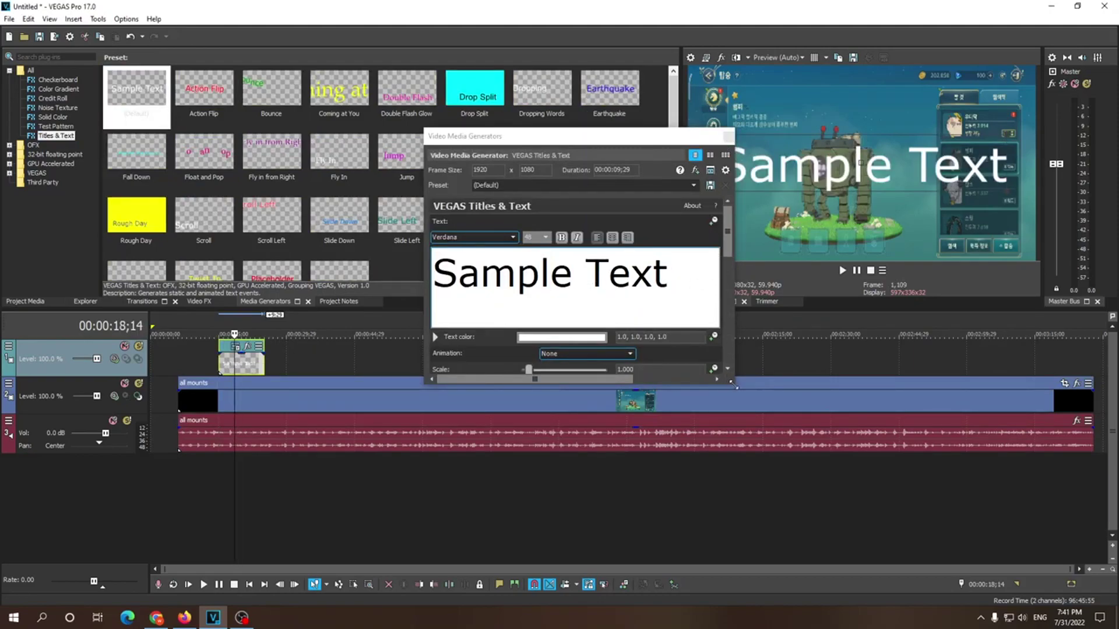
# Step: Enlarge and reposition the title settings window, replace the sample text with "sub", and open the background color picker in the Advanced settings
pyautogui.moveTo(734, 384); pyautogui.dragTo(866, 517)
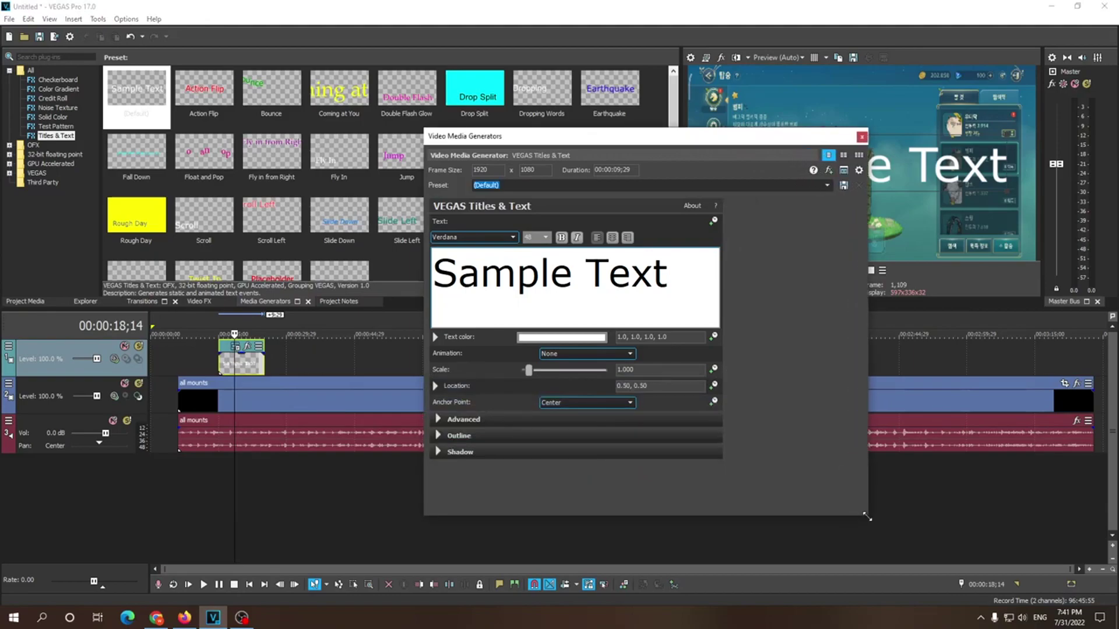
pyautogui.moveTo(605, 140); pyautogui.dragTo(429, 69)
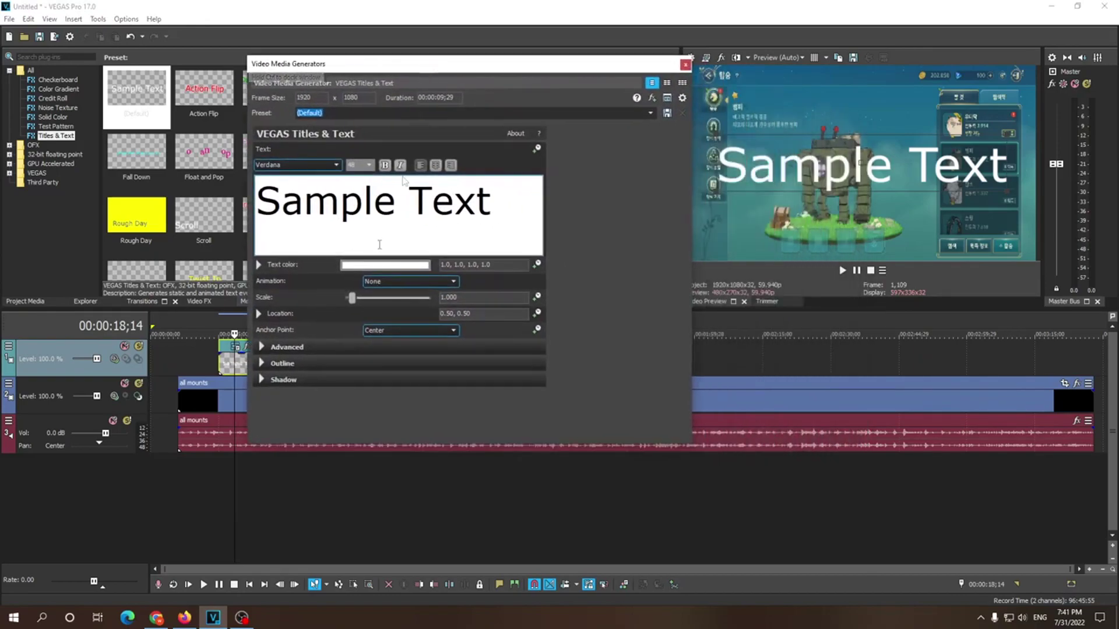
pyautogui.click(262, 347)
pyautogui.tripleClick(465, 200)
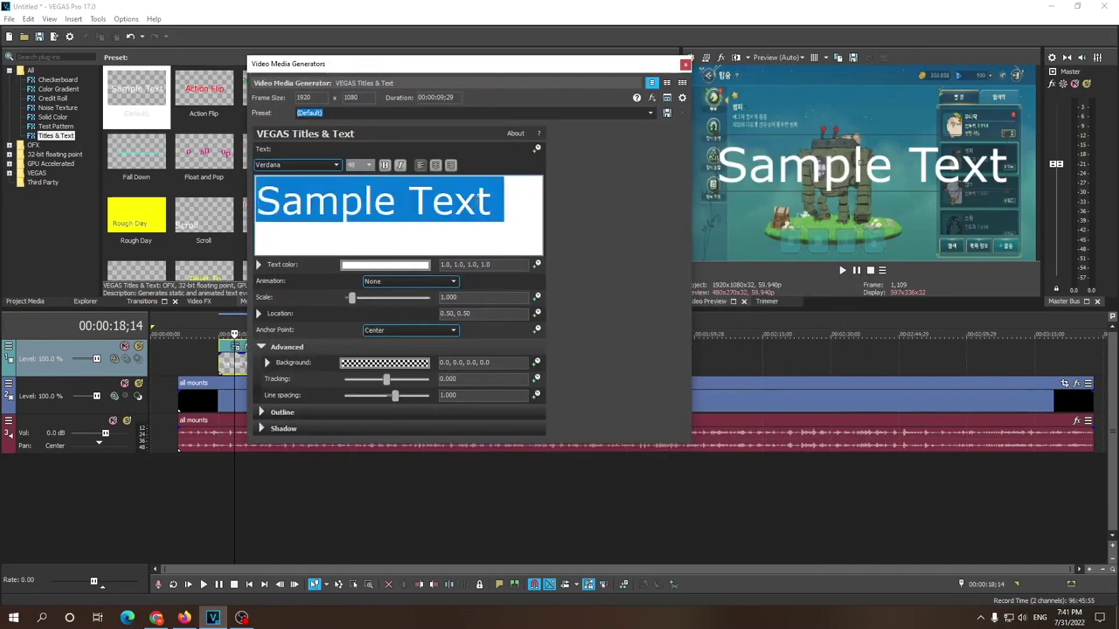
pyautogui.write('sub')
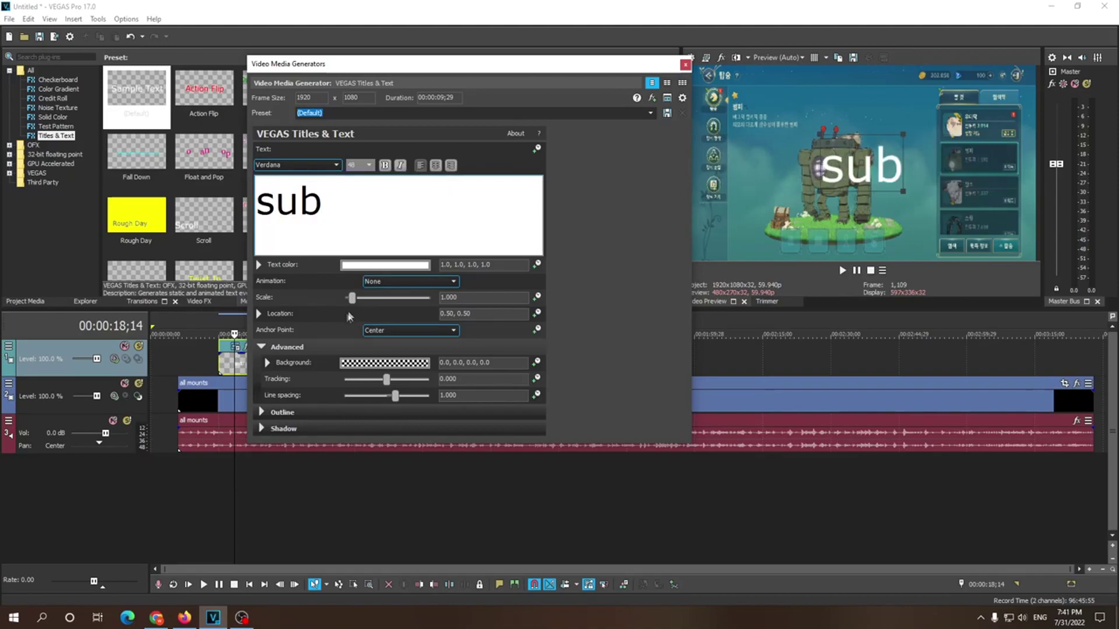
pyautogui.click(366, 363)
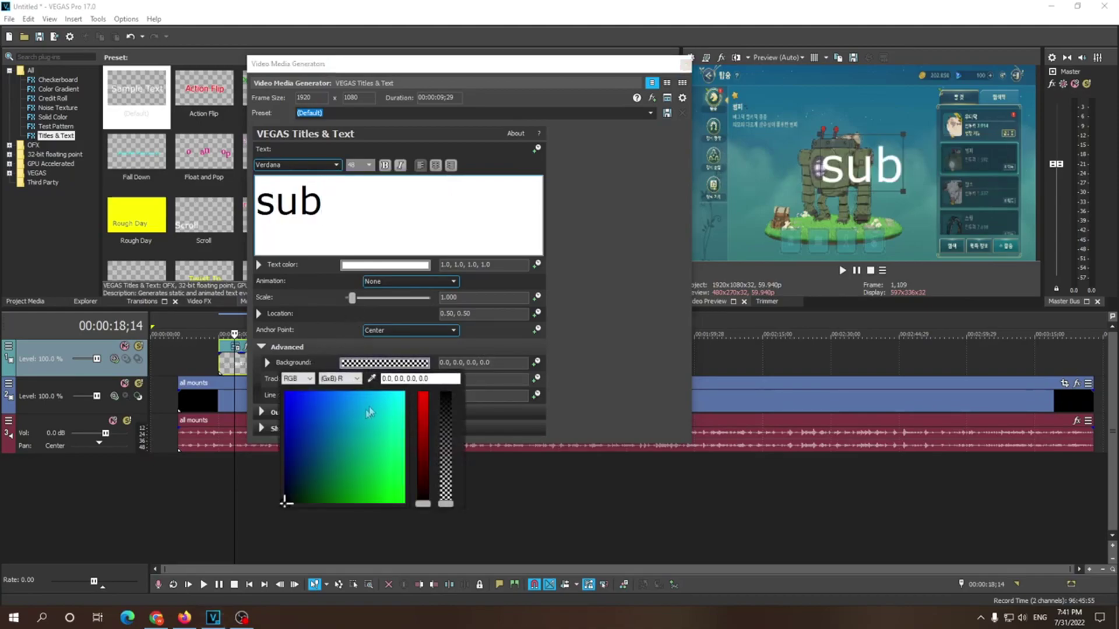